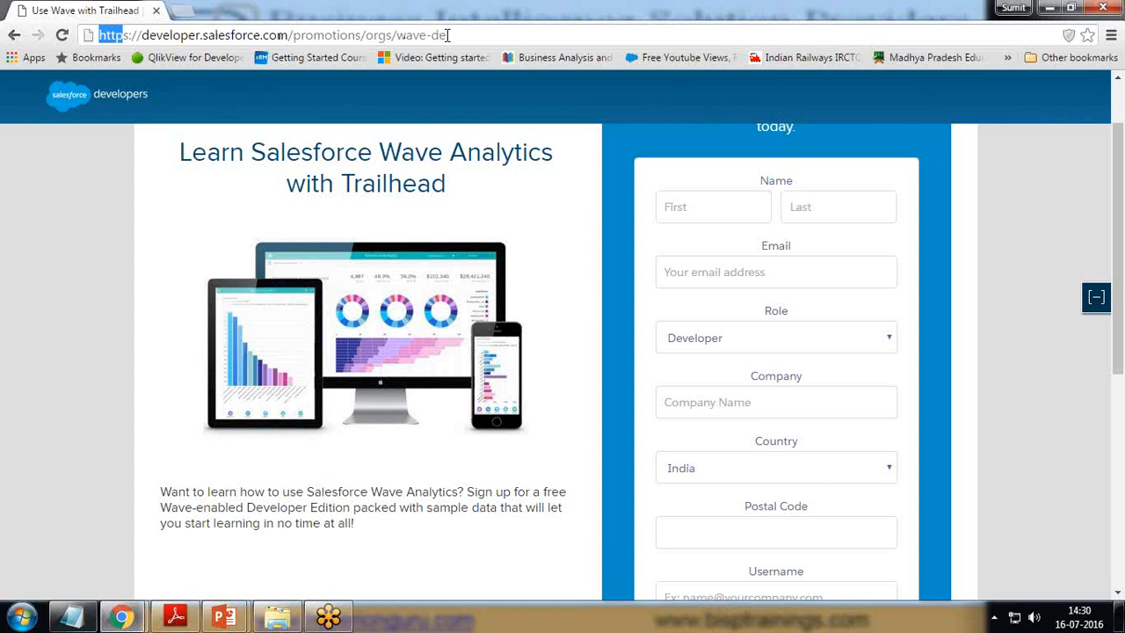
Step: Enter the first and last name, pick the saved e-mail address, and set postal code 1234567
{"action": "left_click", "coordinate": [704, 208]}
{"action": "key", "text": "Tab"}
{"action": "key", "text": "Tab"}
{"action": "type", "text": "sumit"}
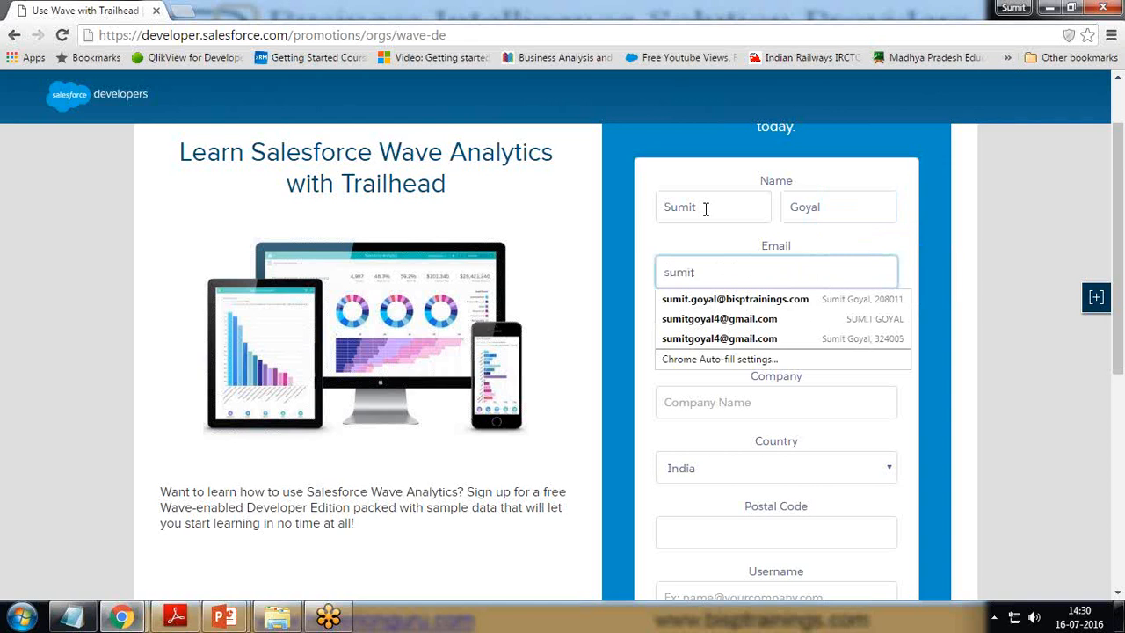
{"action": "key", "text": "Down"}
{"action": "key", "text": "Return"}
{"action": "left_click_drag", "start_coordinate": [725, 538], "coordinate": [619, 533]}
{"action": "key", "text": "BackSpace"}
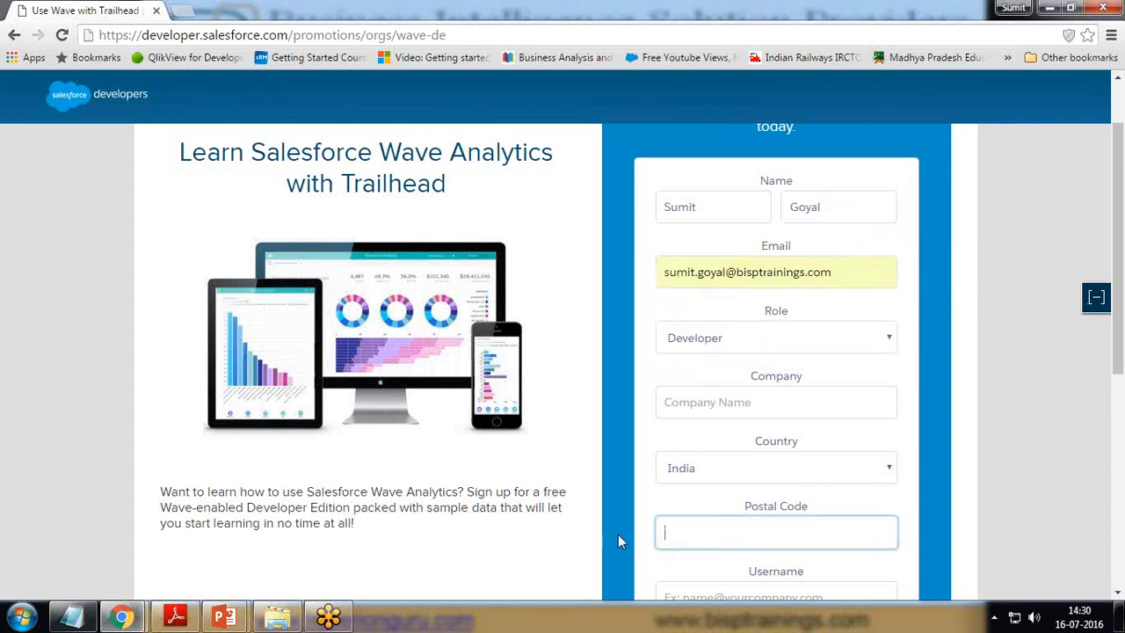
{"action": "type", "text": "1234567"}
{"action": "key", "text": "Tab"}
Step: Enter company BISP and the new username, accept the Master Subscription Agreement, and submit
{"action": "left_click", "coordinate": [747, 393]}
{"action": "type", "text": "BISP"}
{"action": "key", "text": "Tab"}
{"action": "scroll", "coordinate": [816, 462], "scroll_direction": "down", "scroll_amount": 3}
{"action": "left_click", "coordinate": [735, 335]}
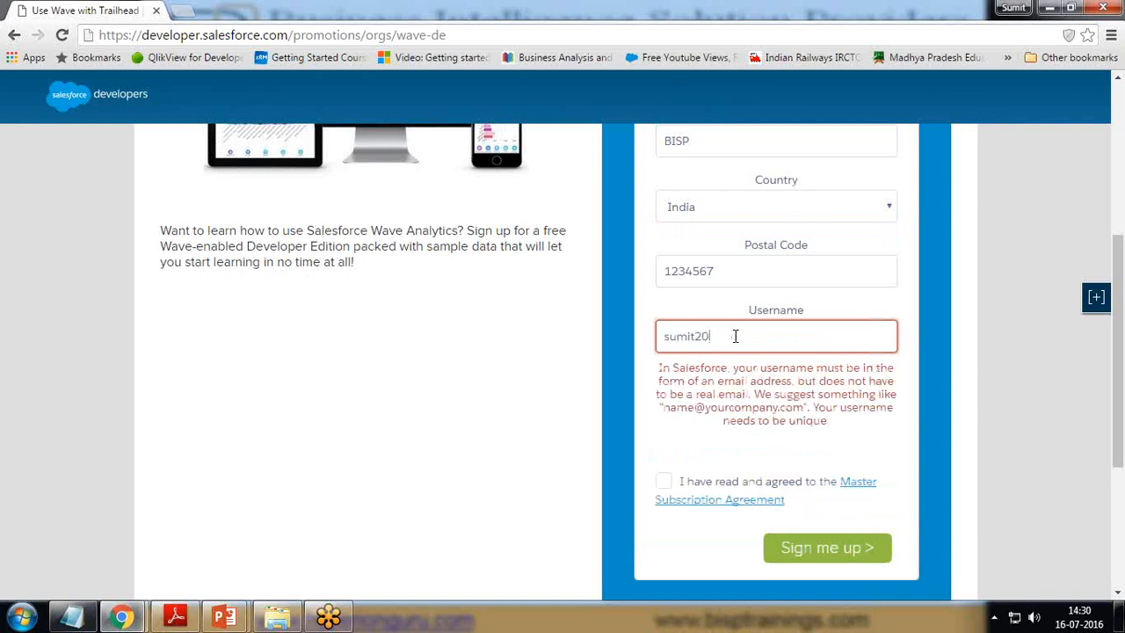
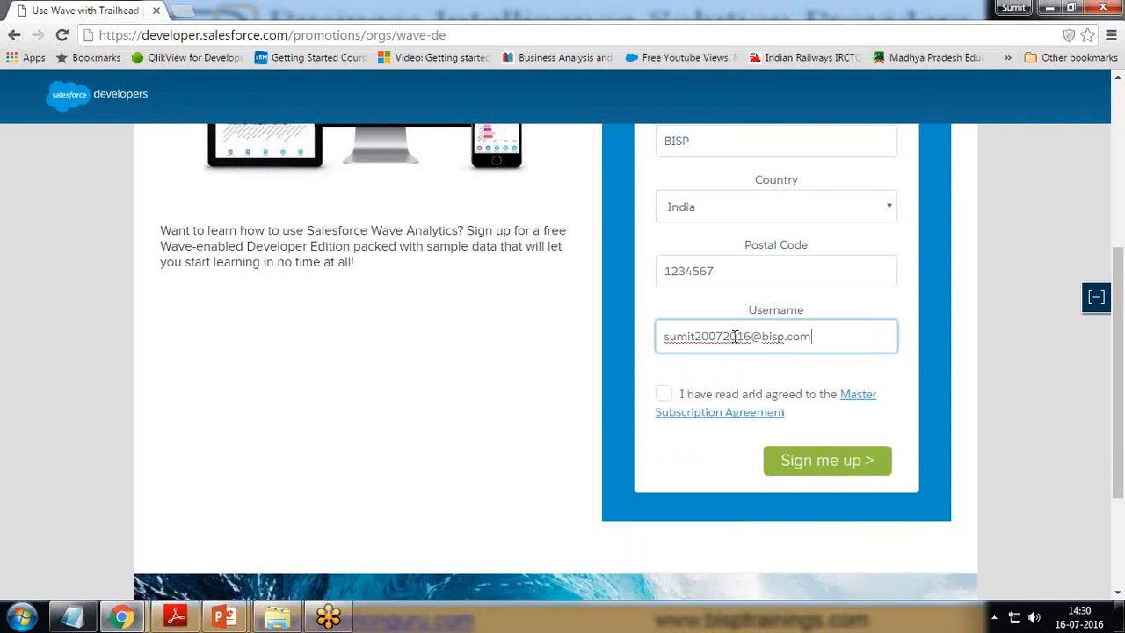
{"action": "left_click", "coordinate": [665, 398]}
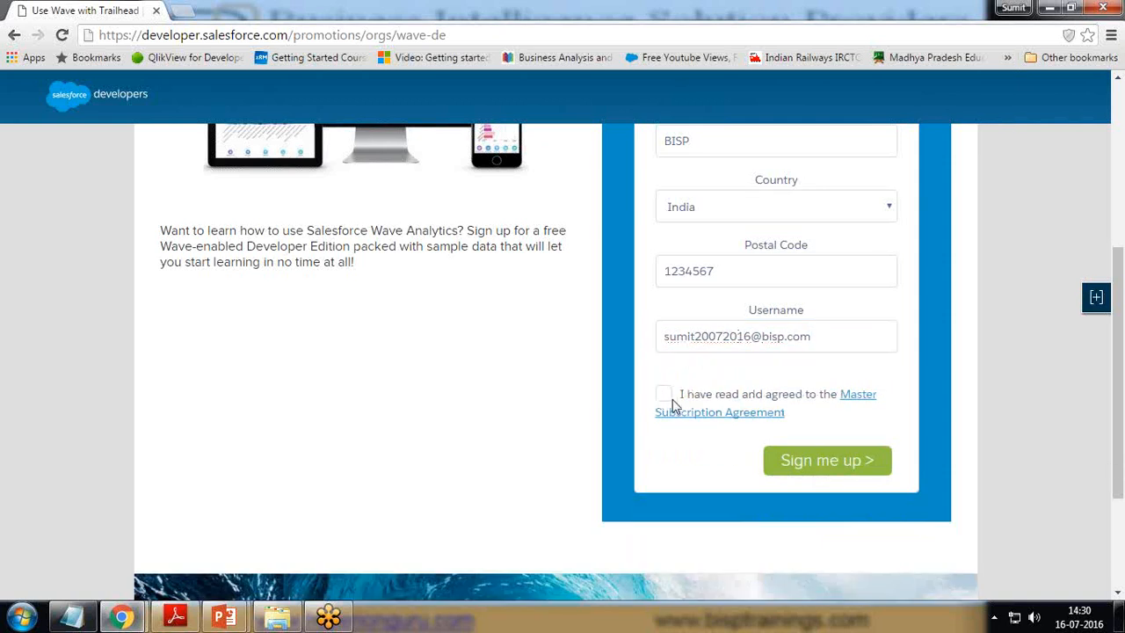
{"action": "left_click", "coordinate": [668, 396]}
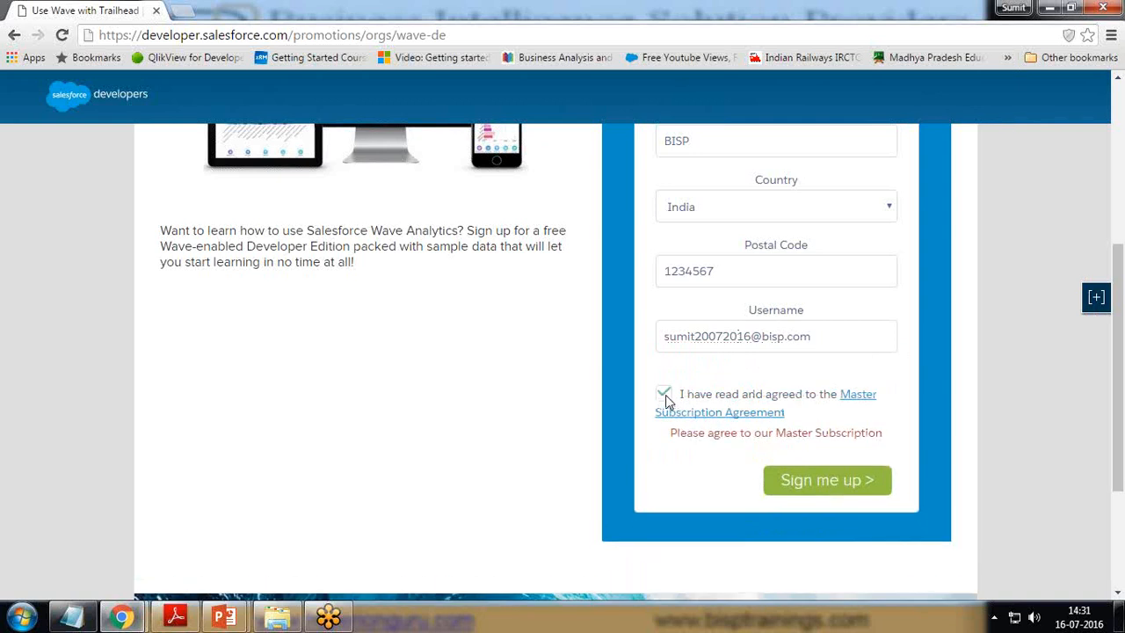
{"action": "left_click", "coordinate": [823, 462]}
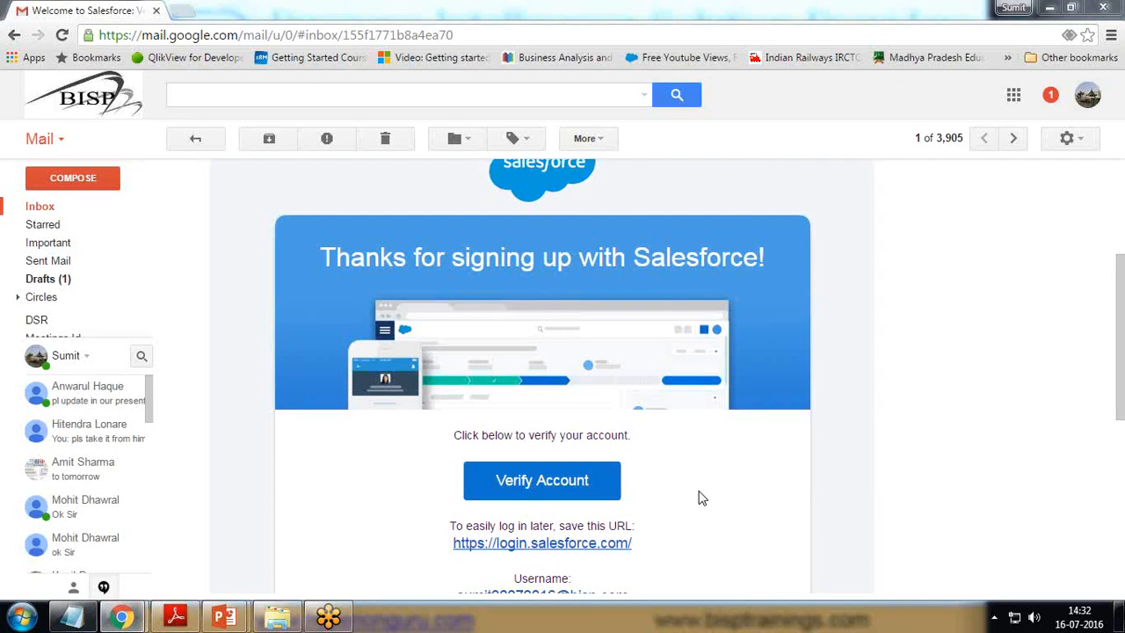
Step: Scroll through the Salesforce welcome email to reach the account verification link
{"action": "scroll", "coordinate": [766, 486], "scroll_direction": "down", "scroll_amount": 2}
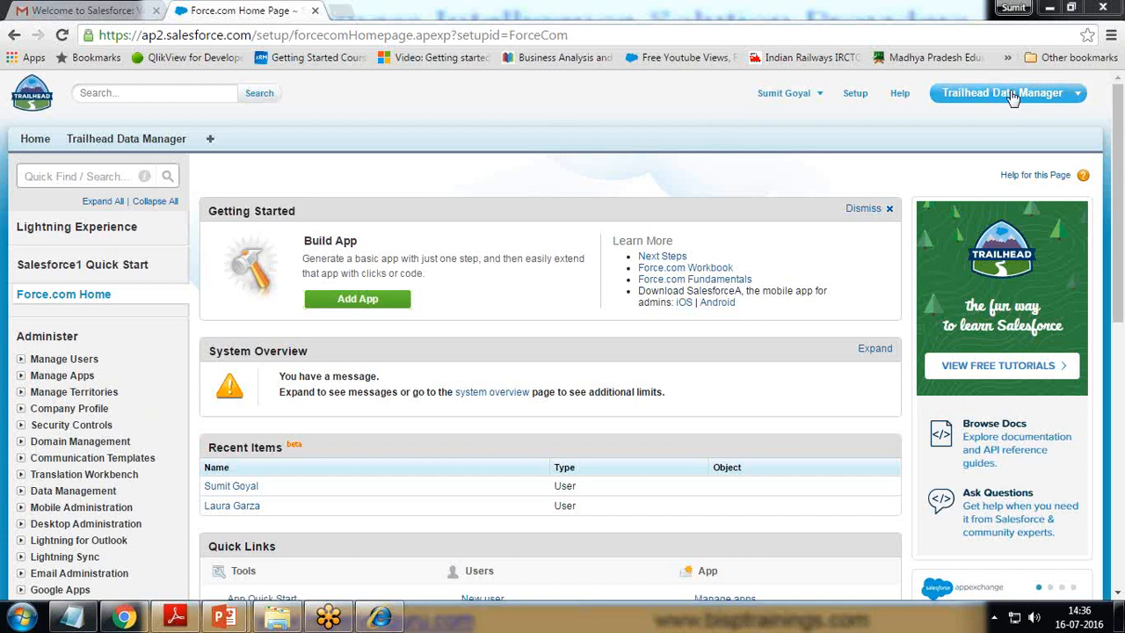
Step: Switch the app menu to Sales and go to Setup from the user menu
{"action": "left_click", "coordinate": [996, 94]}
{"action": "left_click", "coordinate": [964, 132]}
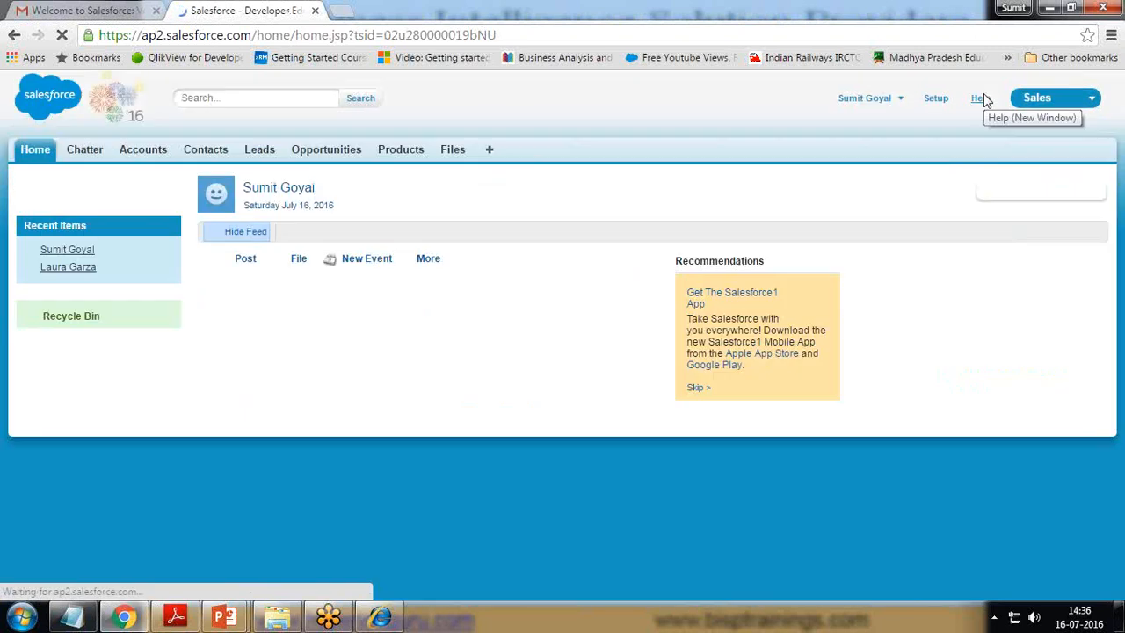
{"action": "left_click", "coordinate": [1057, 103]}
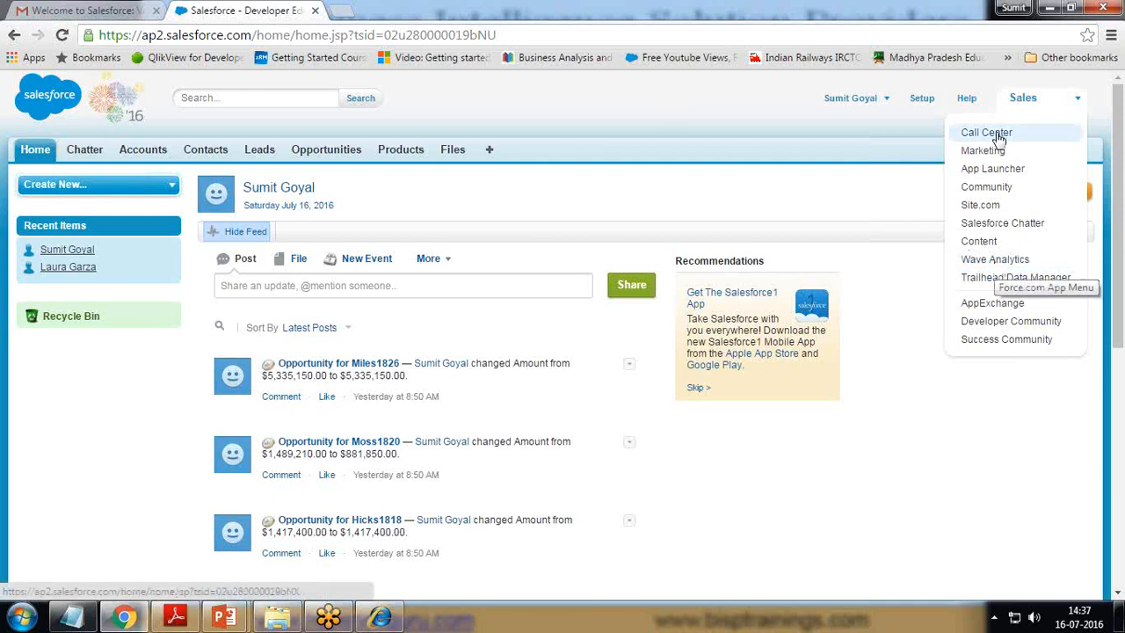
{"action": "left_click", "coordinate": [883, 102]}
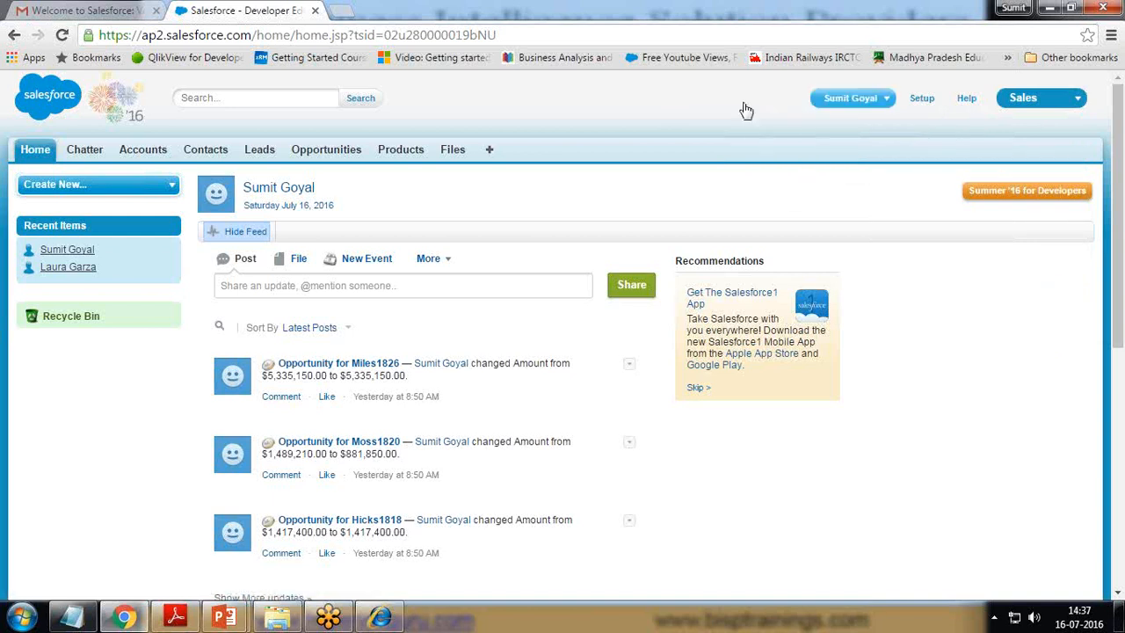
{"action": "left_click", "coordinate": [922, 103]}
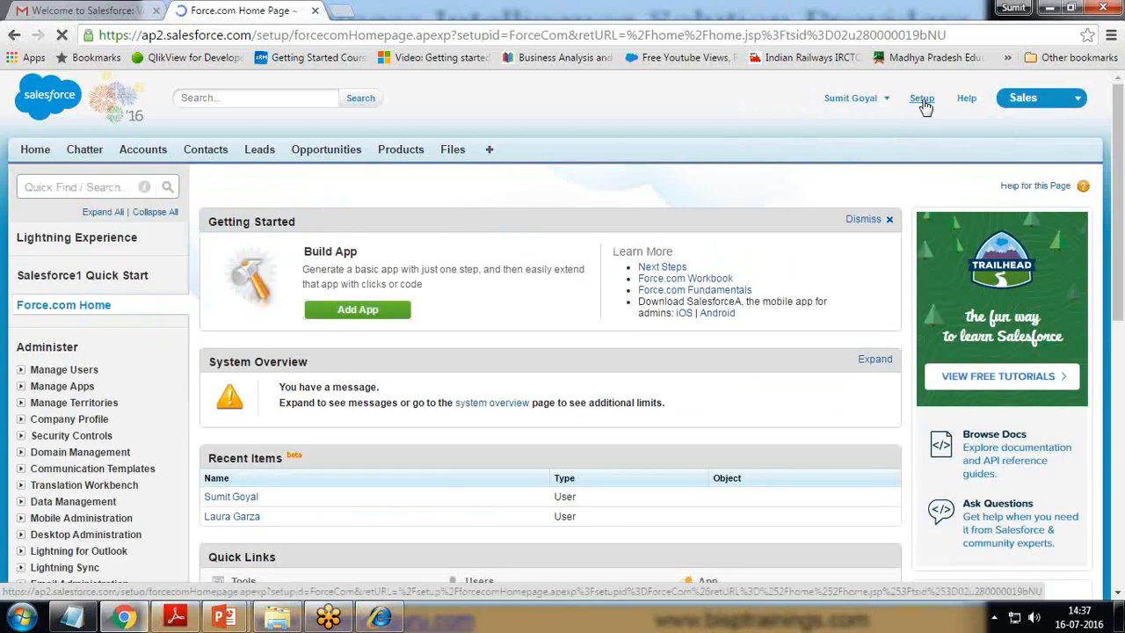
Step: Open the System Administrator user record and edit its Permission Set License Assignments
{"action": "left_click", "coordinate": [21, 369]}
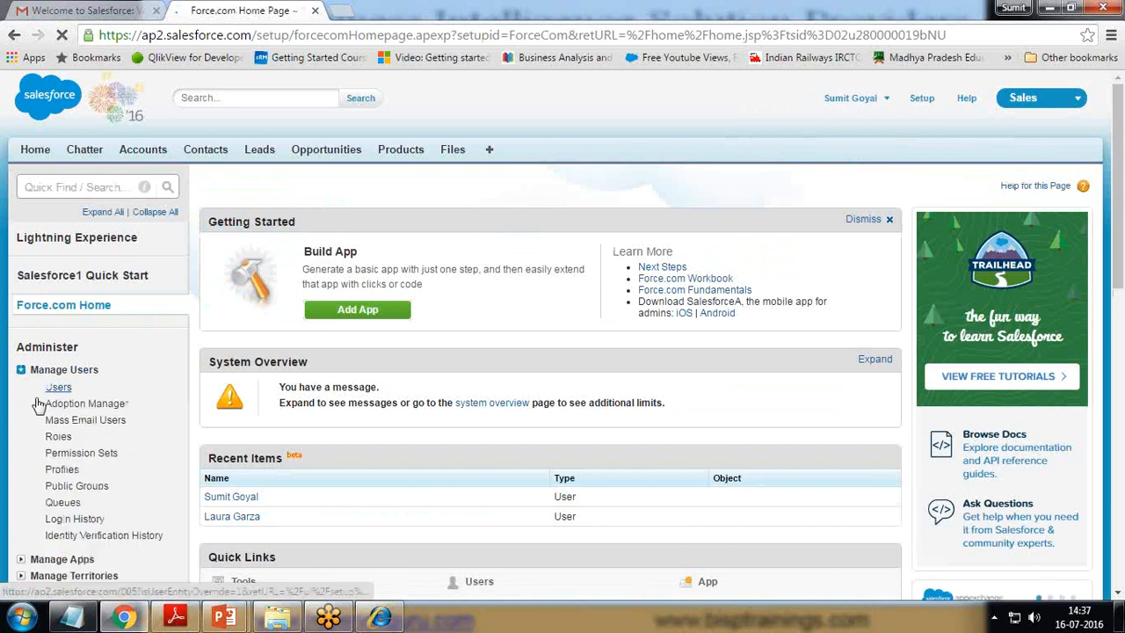
{"action": "left_click", "coordinate": [58, 387]}
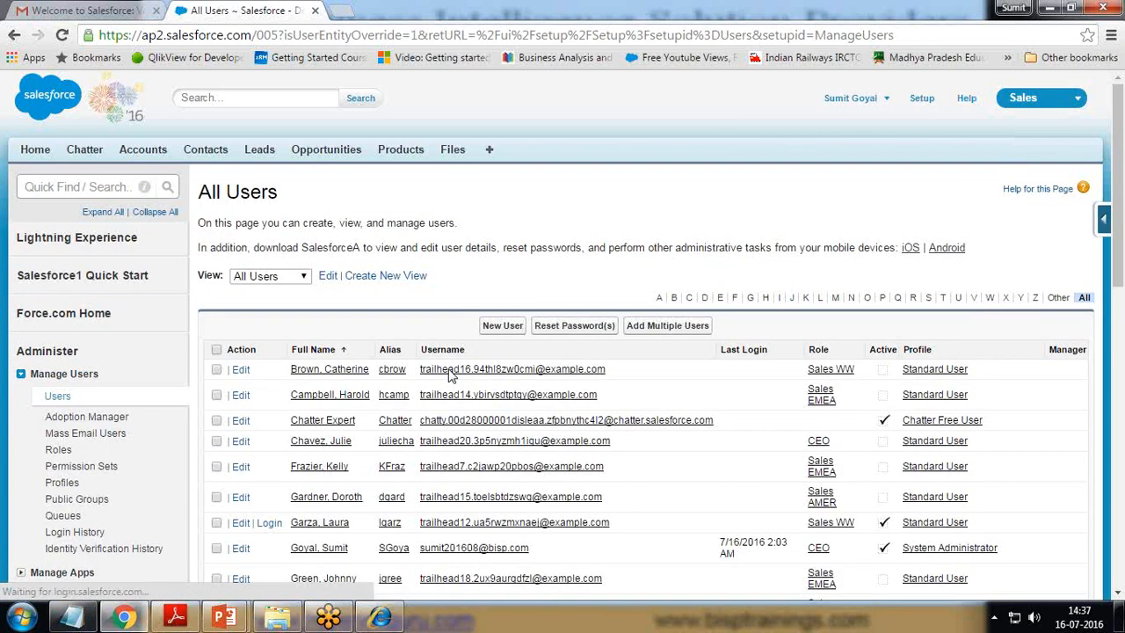
{"action": "scroll", "coordinate": [448, 375], "scroll_direction": "down", "scroll_amount": 2}
{"action": "left_click", "coordinate": [472, 302]}
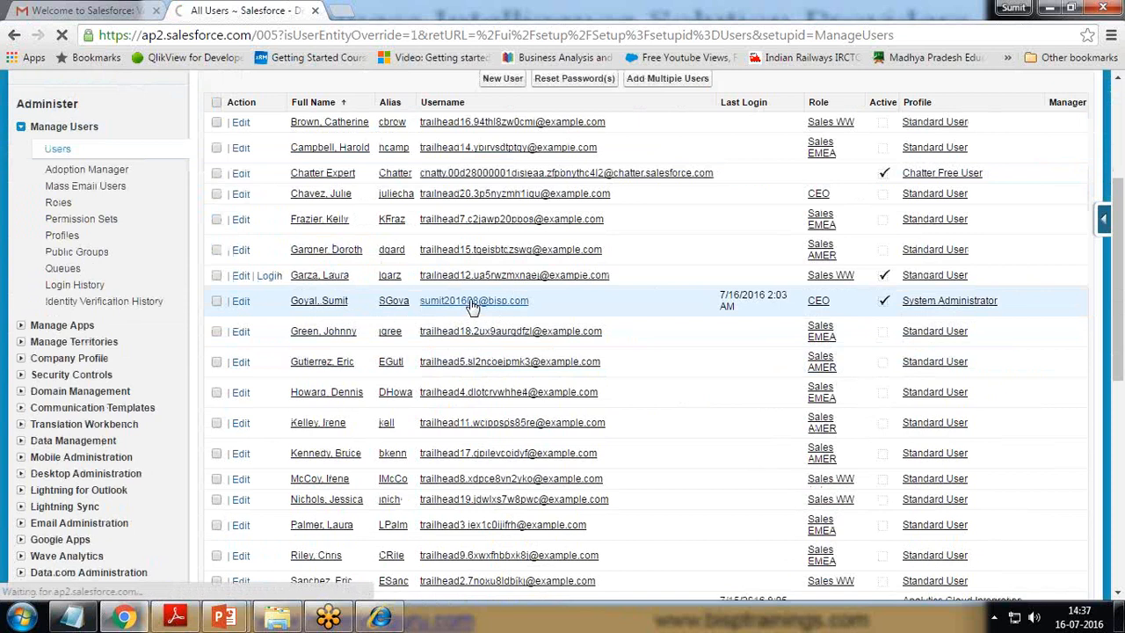
{"action": "scroll", "coordinate": [567, 314], "scroll_direction": "down", "scroll_amount": 4}
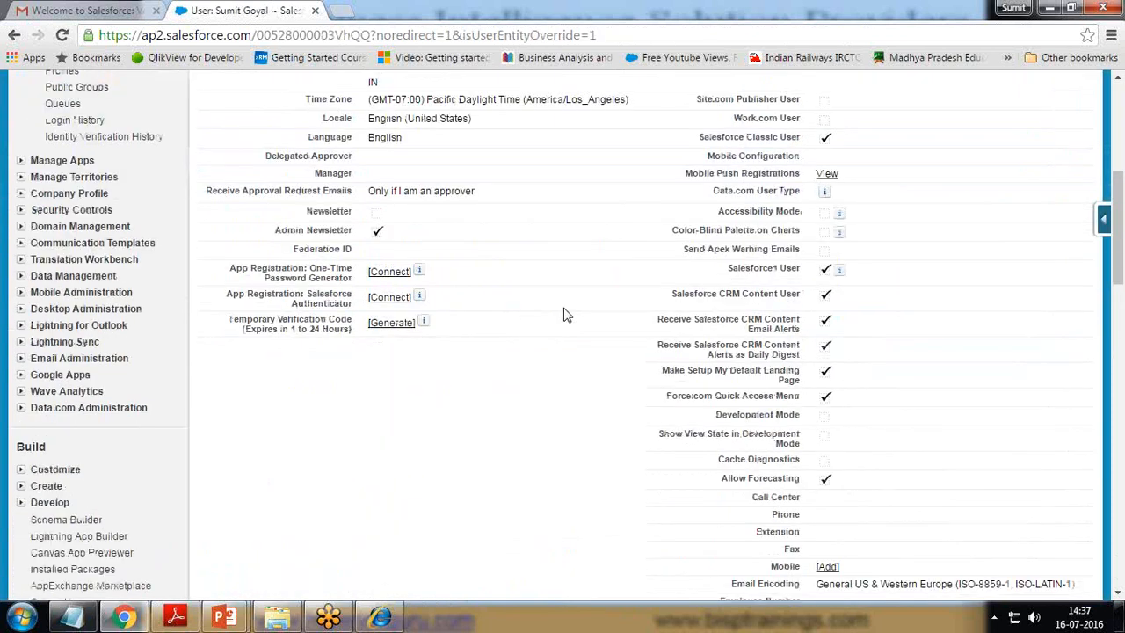
{"action": "scroll", "coordinate": [567, 315], "scroll_direction": "down", "scroll_amount": 3}
{"action": "scroll", "coordinate": [567, 315], "scroll_direction": "down", "scroll_amount": 4}
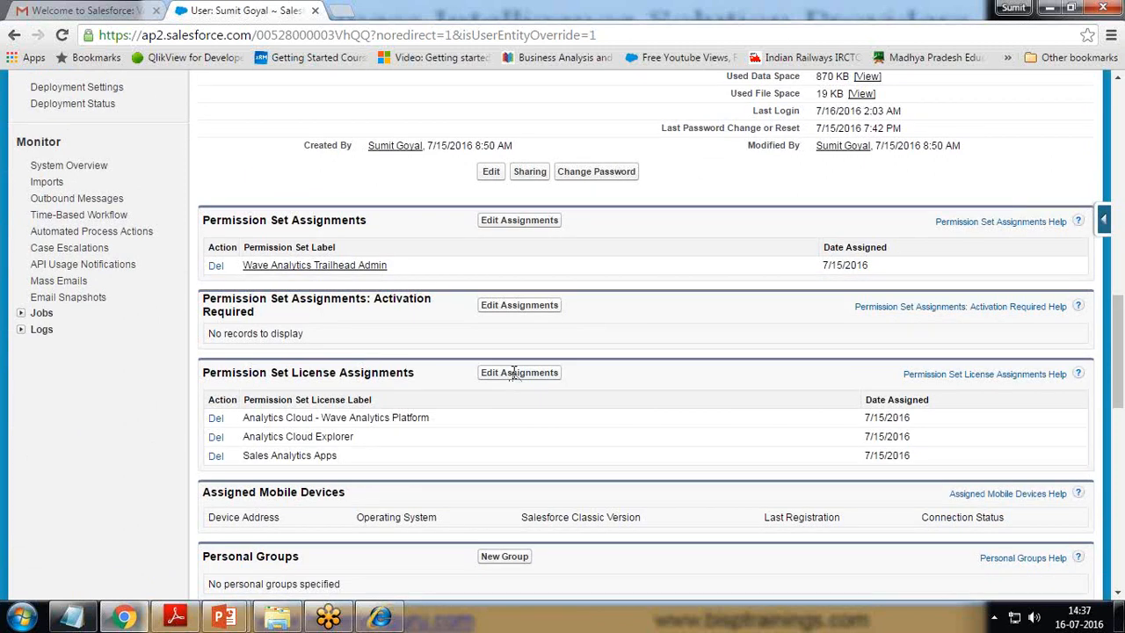
{"action": "left_click_drag", "start_coordinate": [203, 373], "coordinate": [419, 372]}
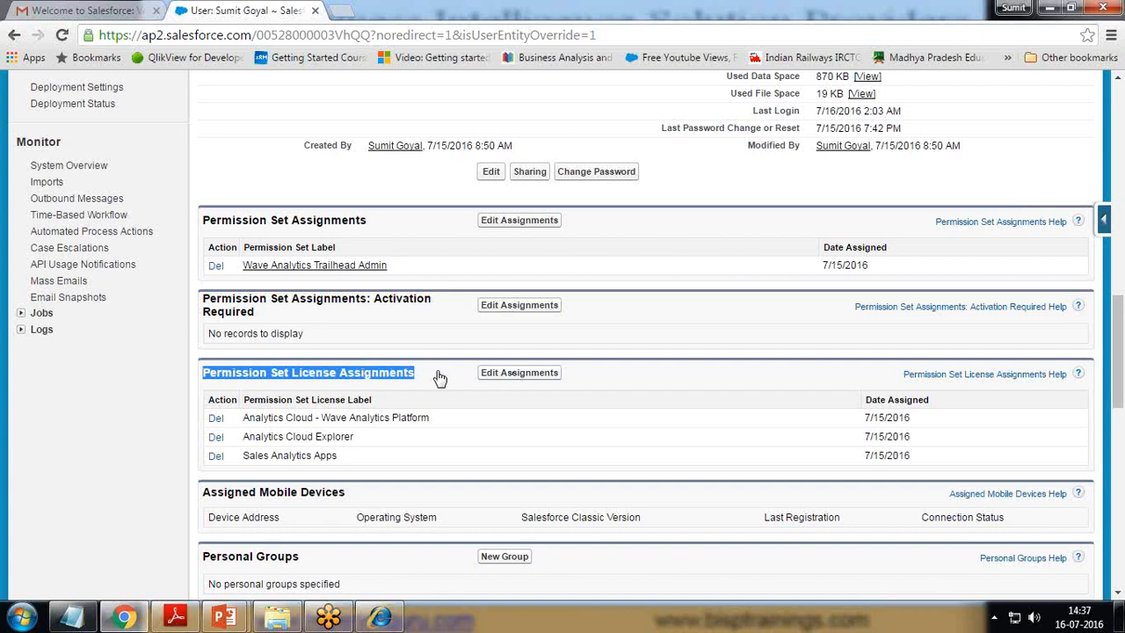
{"action": "left_click", "coordinate": [440, 377]}
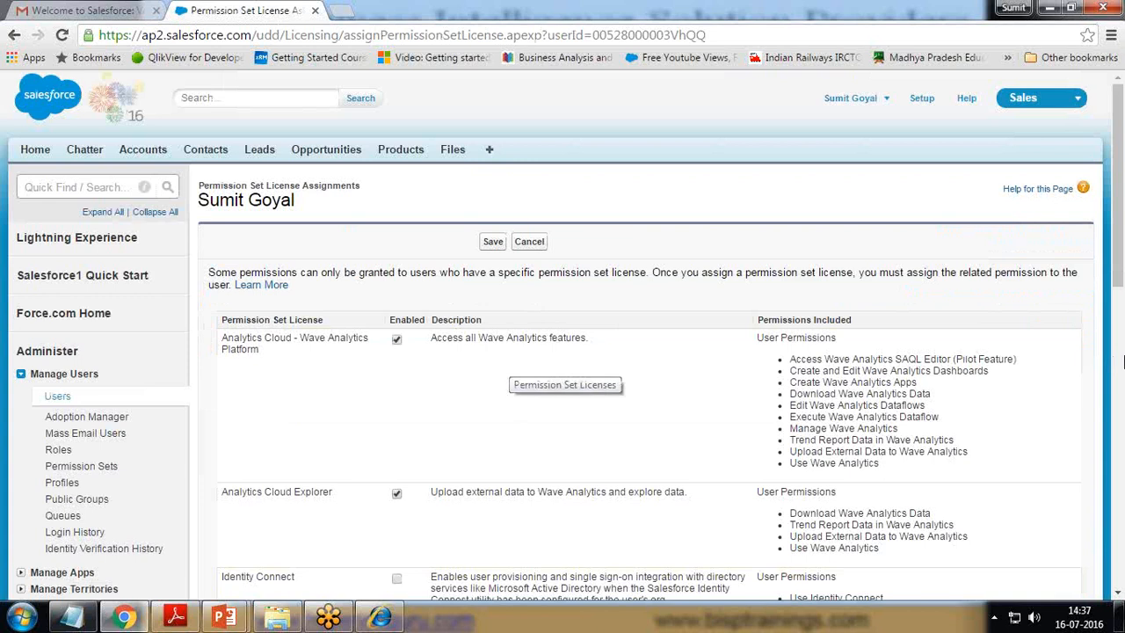
Step: Review the assigned licences, including Sales Console User and Wave Analytics Platform permissions
{"action": "scroll", "coordinate": [383, 389], "scroll_direction": "down", "scroll_amount": 1}
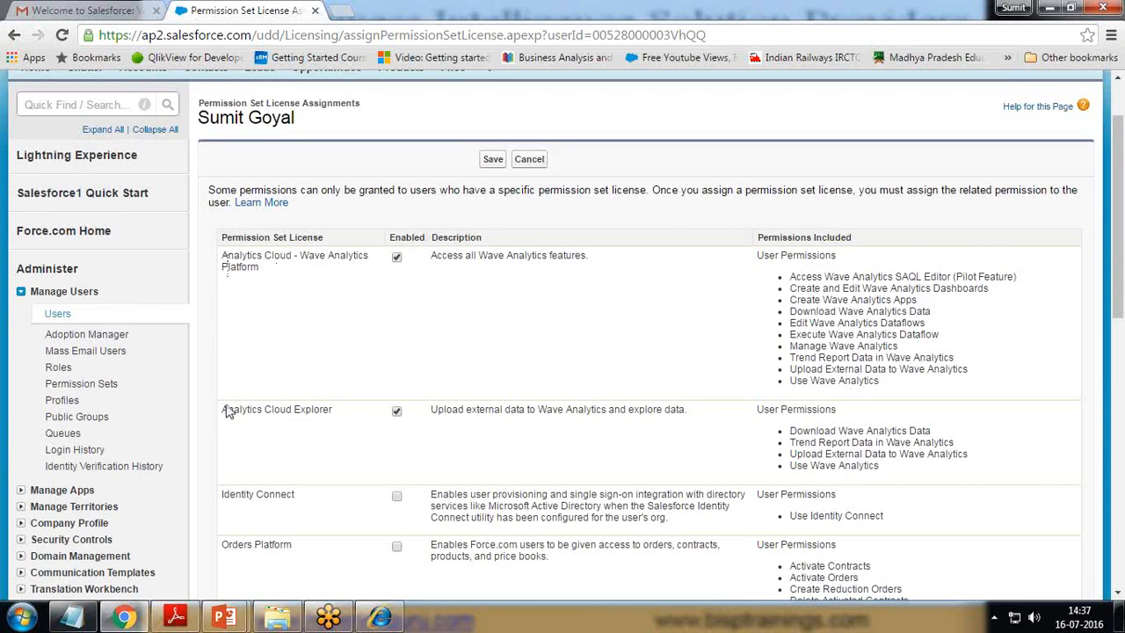
{"action": "left_click_drag", "start_coordinate": [225, 406], "coordinate": [320, 406]}
{"action": "scroll", "coordinate": [319, 409], "scroll_direction": "down", "scroll_amount": 4}
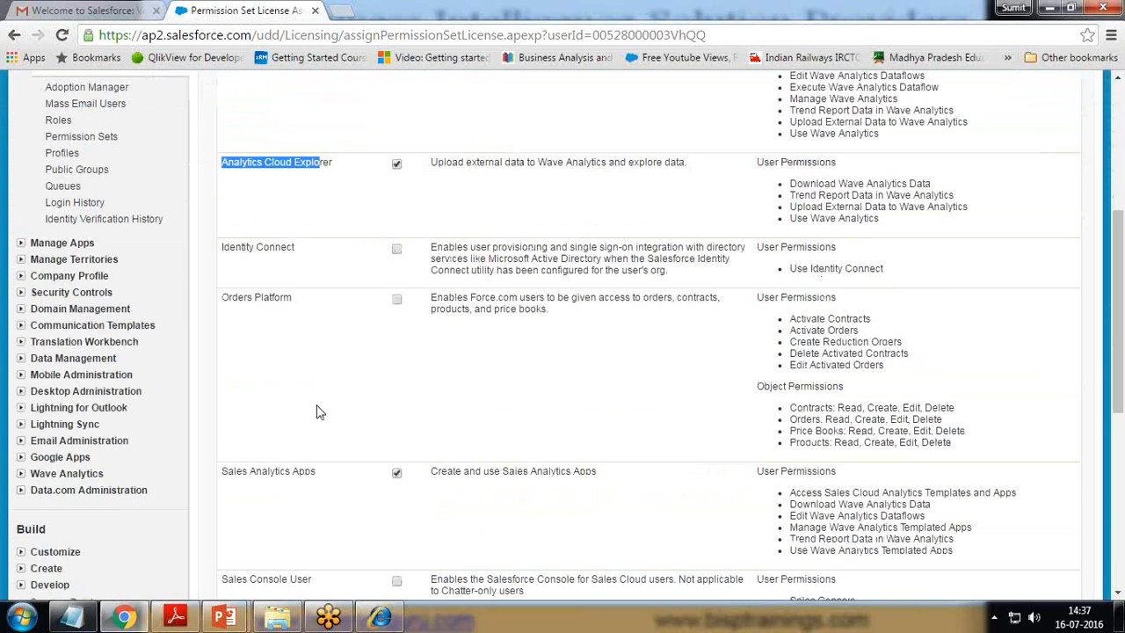
{"action": "scroll", "coordinate": [320, 412], "scroll_direction": "down", "scroll_amount": 1}
{"action": "left_click_drag", "start_coordinate": [223, 307], "coordinate": [291, 312]}
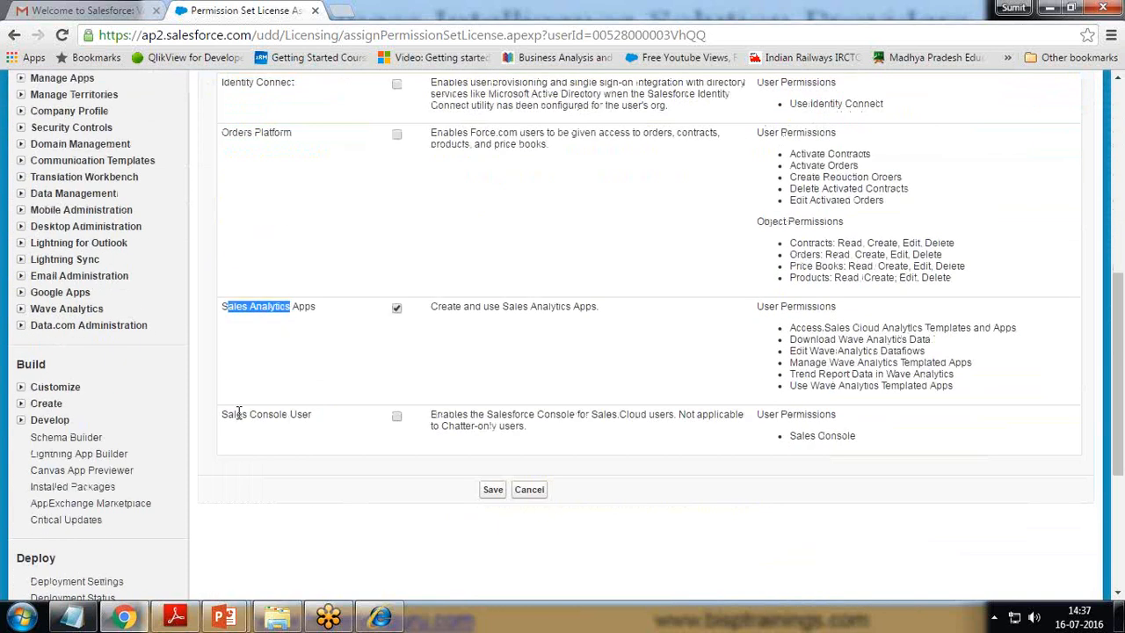
{"action": "mouse_move", "coordinate": [227, 412]}
{"action": "left_mouse_down"}
{"action": "mouse_move", "coordinate": [270, 414]}
{"action": "mouse_move", "coordinate": [222, 419]}
{"action": "left_mouse_up"}
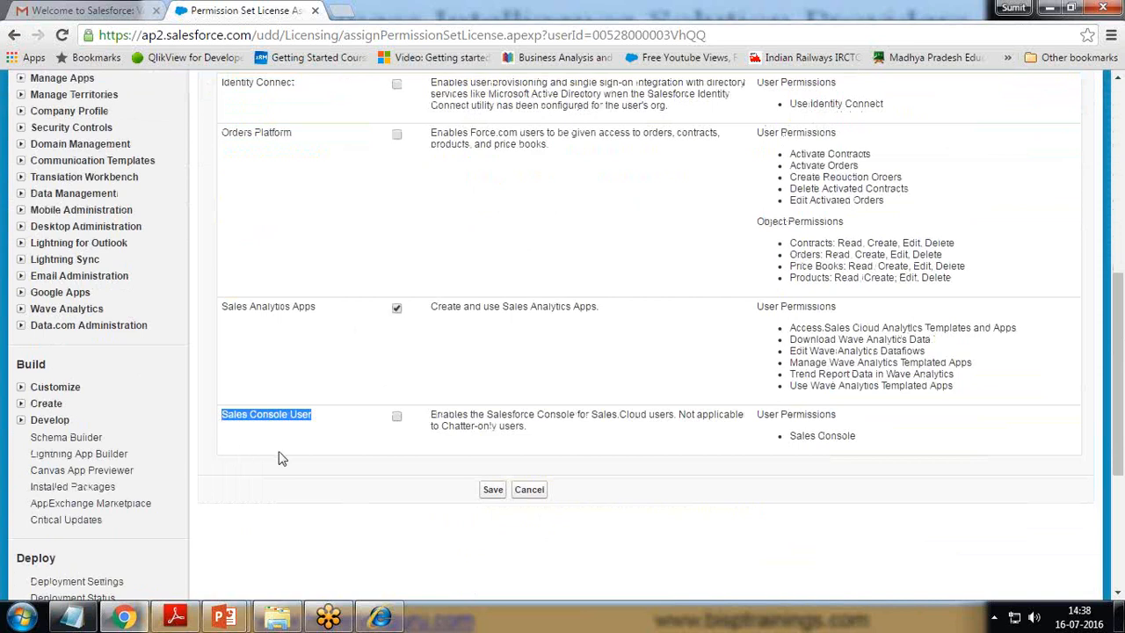
{"action": "scroll", "coordinate": [277, 457], "scroll_direction": "up", "scroll_amount": 2}
{"action": "scroll", "coordinate": [259, 378], "scroll_direction": "up", "scroll_amount": 4}
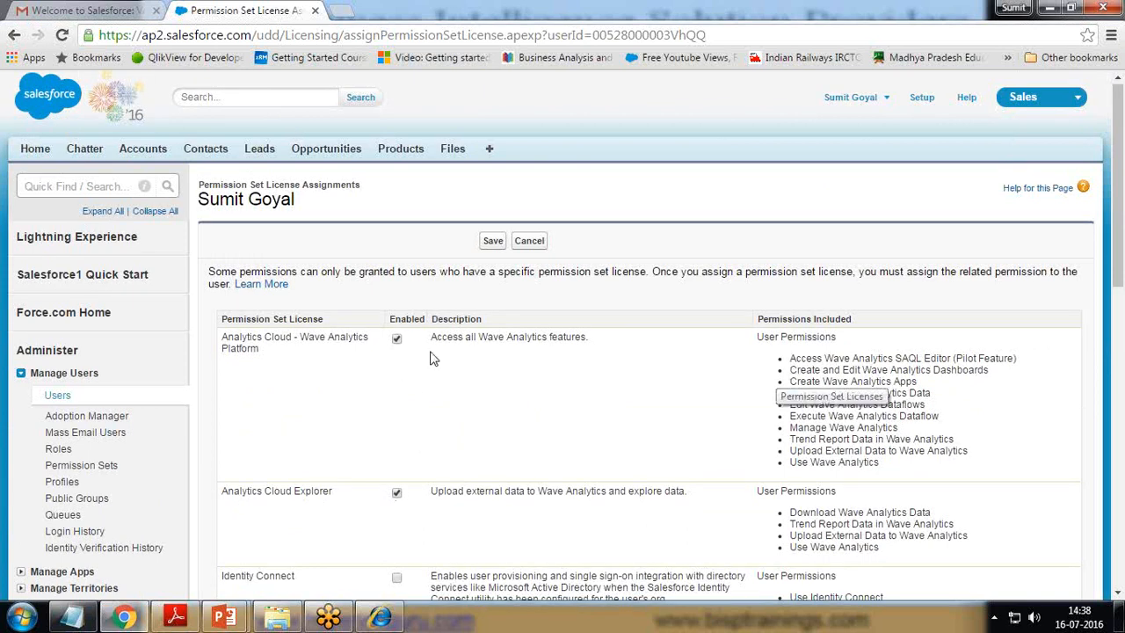
{"action": "left_click_drag", "start_coordinate": [792, 365], "coordinate": [896, 463]}
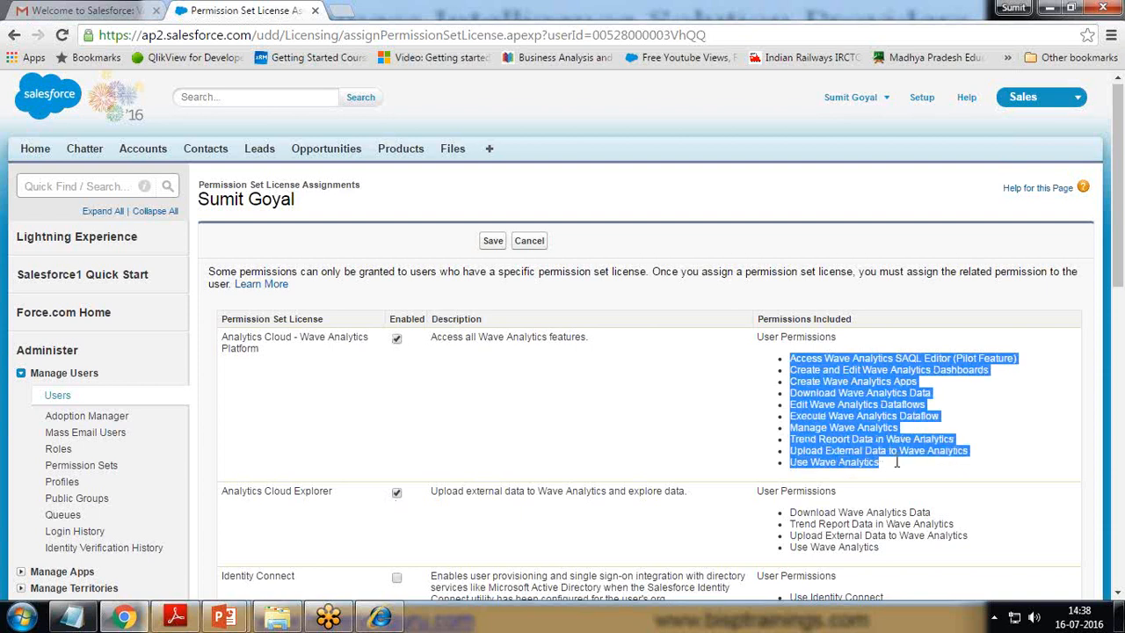
{"action": "left_click", "coordinate": [998, 465]}
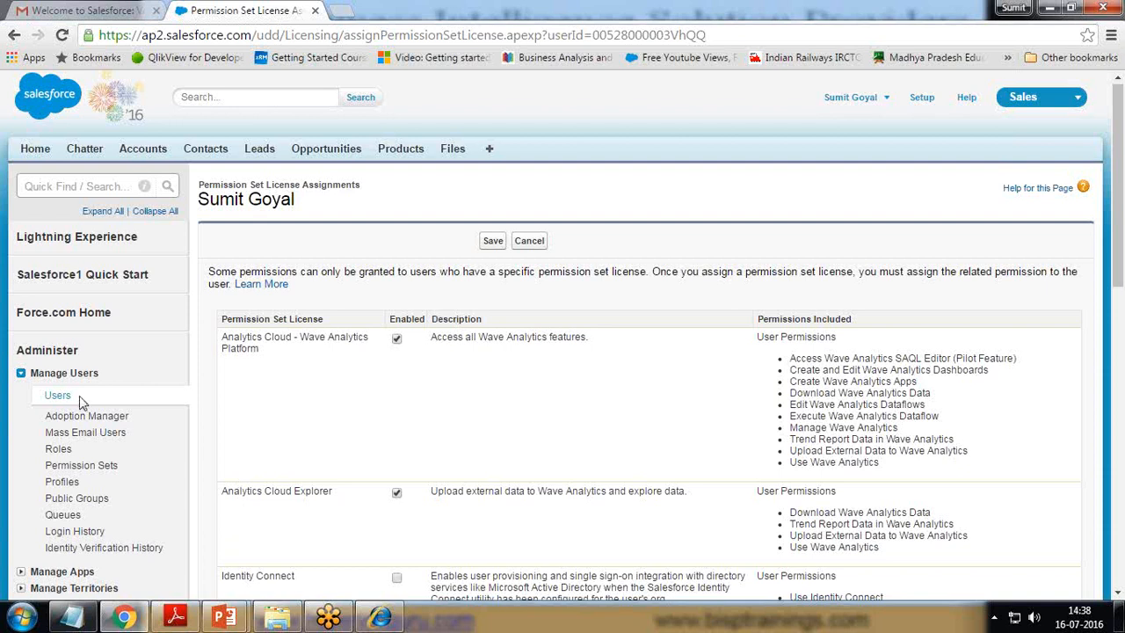
Step: Check the SAQL Editor, dashboards, Use and Manage Wave Analytics permissions, then cancel the edit
{"action": "left_click_drag", "start_coordinate": [203, 182], "coordinate": [362, 195]}
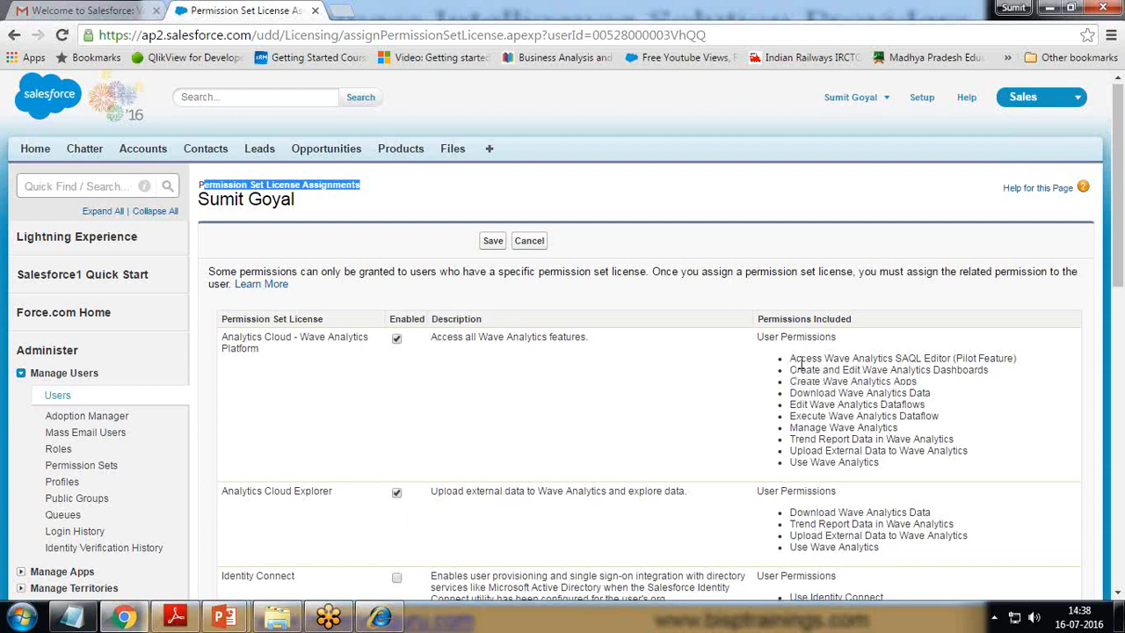
{"action": "left_click_drag", "start_coordinate": [790, 358], "coordinate": [941, 357]}
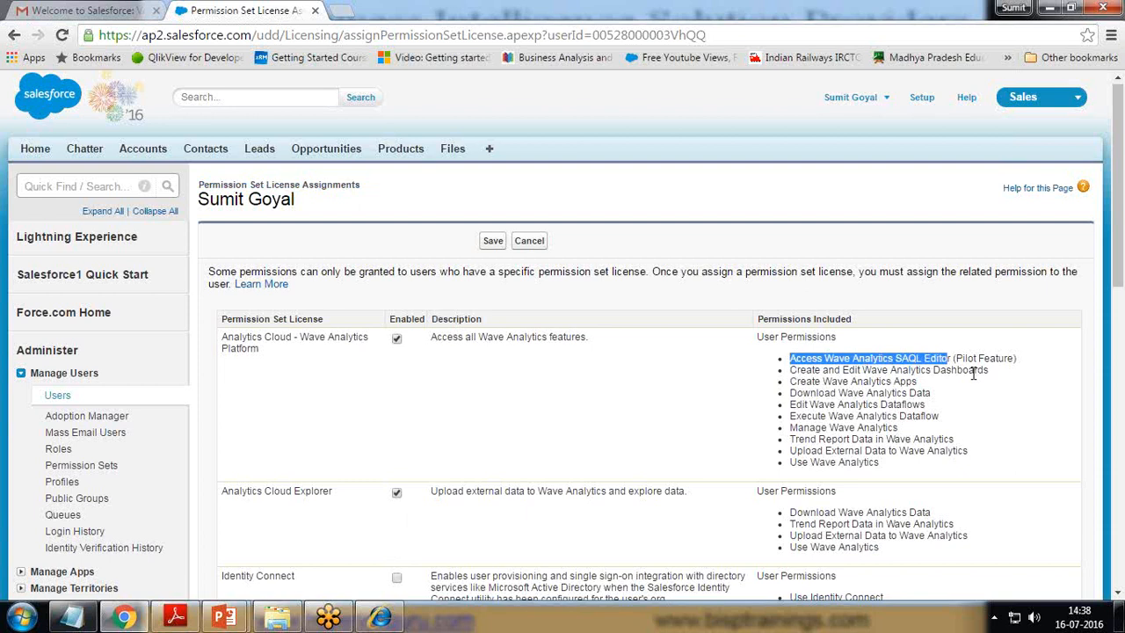
{"action": "left_click_drag", "start_coordinate": [987, 370], "coordinate": [870, 369]}
{"action": "left_click_drag", "start_coordinate": [876, 463], "coordinate": [787, 468]}
{"action": "left_click_drag", "start_coordinate": [897, 428], "coordinate": [929, 404]}
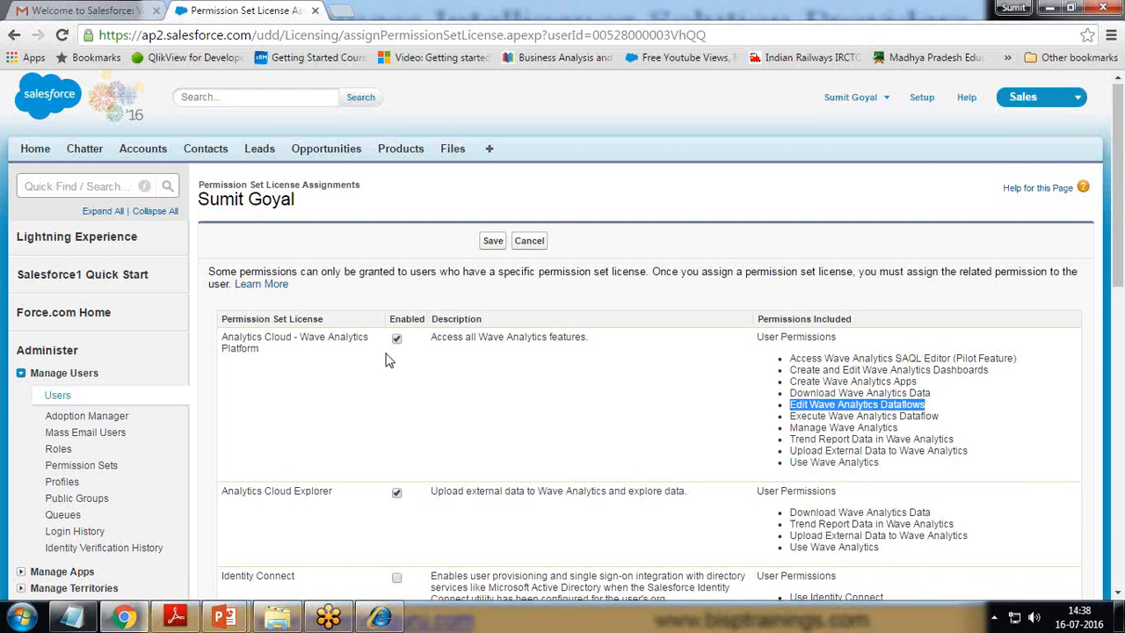
{"action": "left_click", "coordinate": [530, 243]}
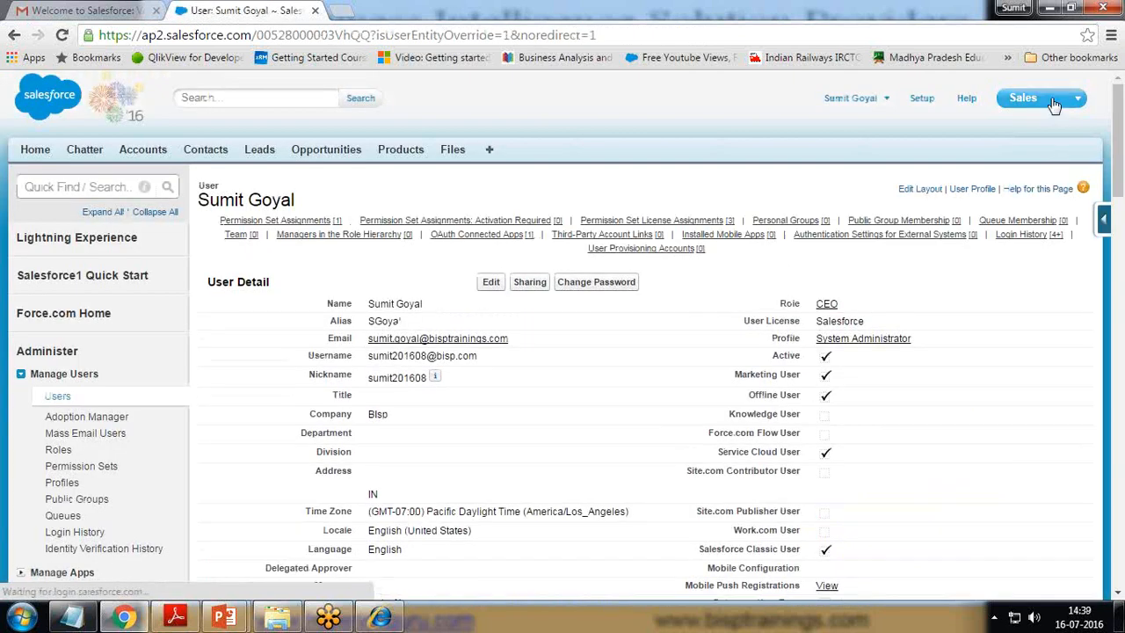
Step: Switch to the Wave Analytics app from the app menu
{"action": "left_click", "coordinate": [1076, 98]}
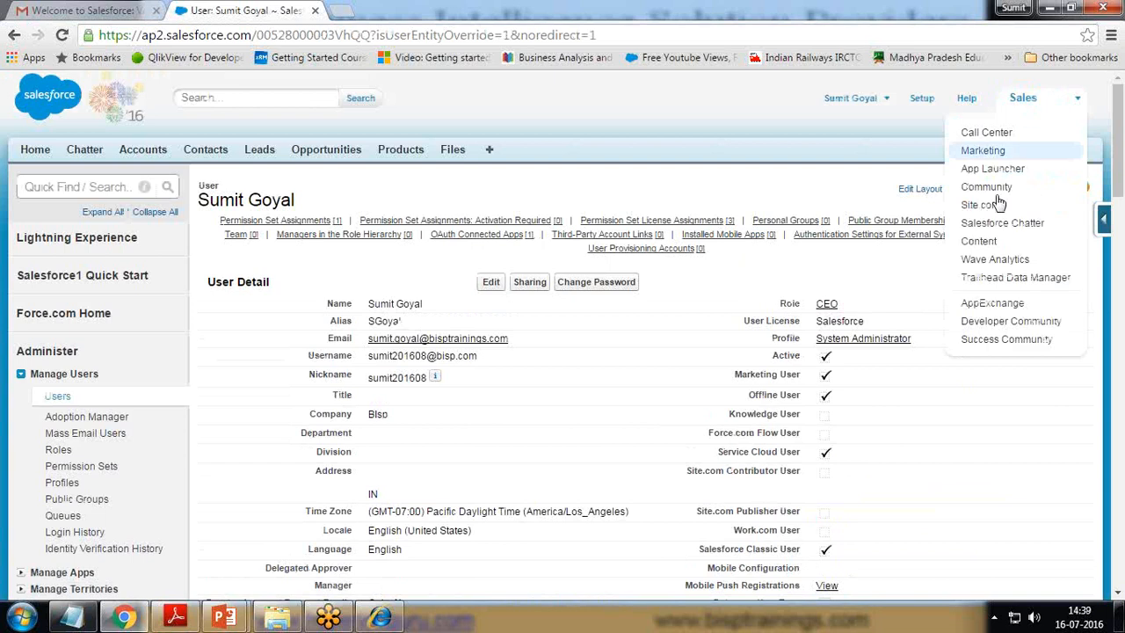
{"action": "left_click", "coordinate": [993, 259]}
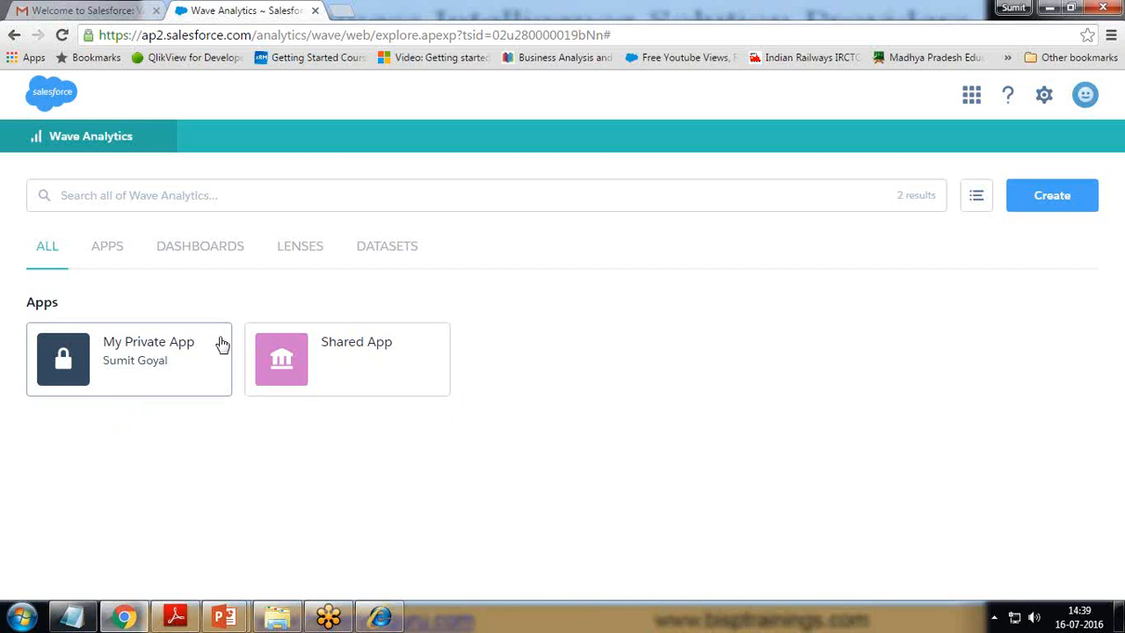
Step: Look inside the empty My Private App and the Shared App
{"action": "left_click", "coordinate": [128, 361]}
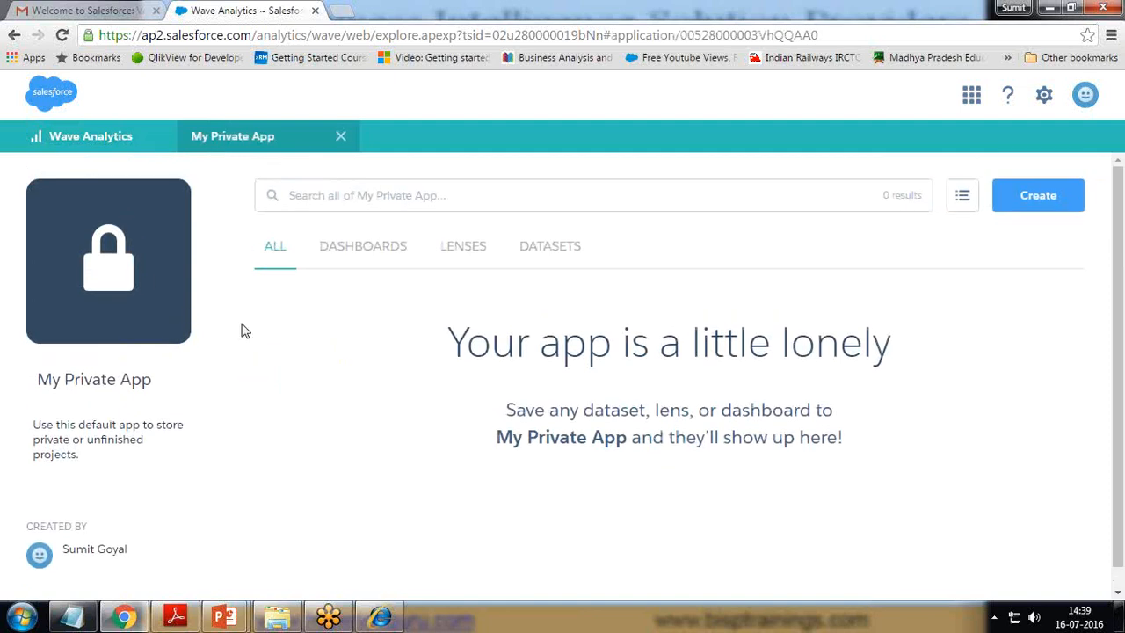
{"action": "left_click_drag", "start_coordinate": [466, 343], "coordinate": [819, 344]}
{"action": "left_click", "coordinate": [599, 456]}
{"action": "left_click", "coordinate": [60, 141]}
{"action": "left_click", "coordinate": [343, 349]}
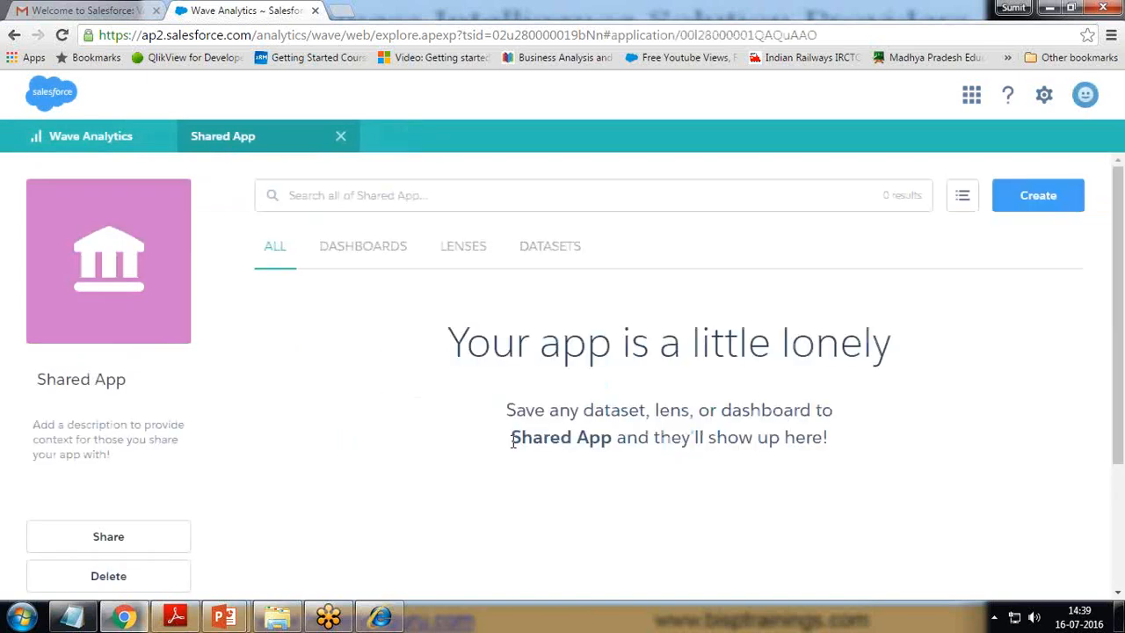
{"action": "left_click", "coordinate": [341, 138]}
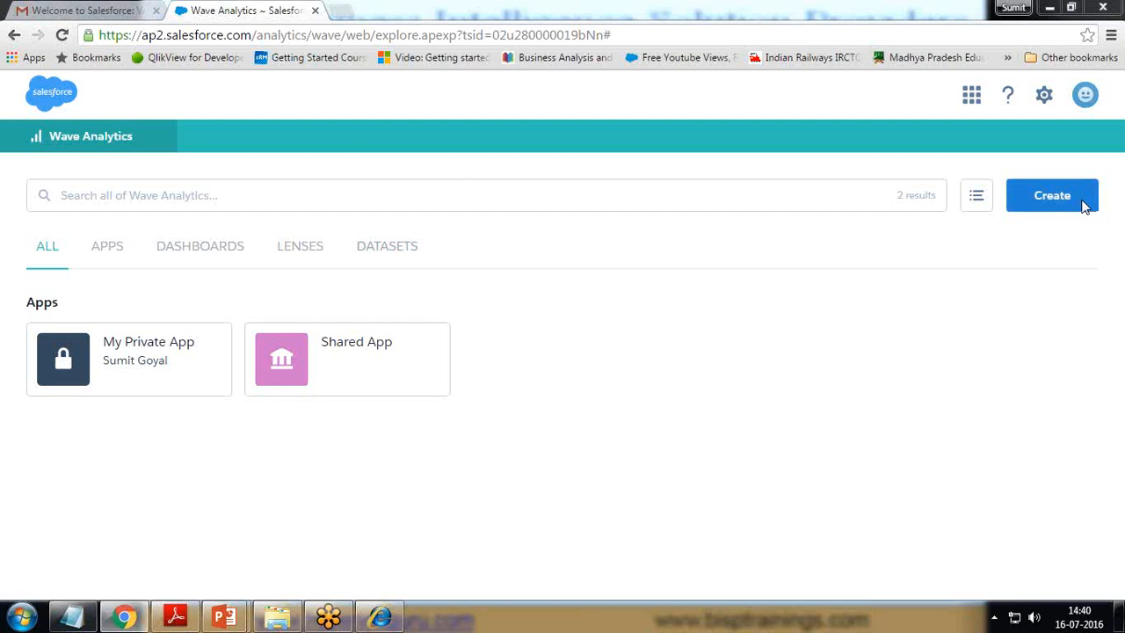
Step: Reopen My Private App, show its Datasets list, and bring up the Create options
{"action": "left_click", "coordinate": [386, 249]}
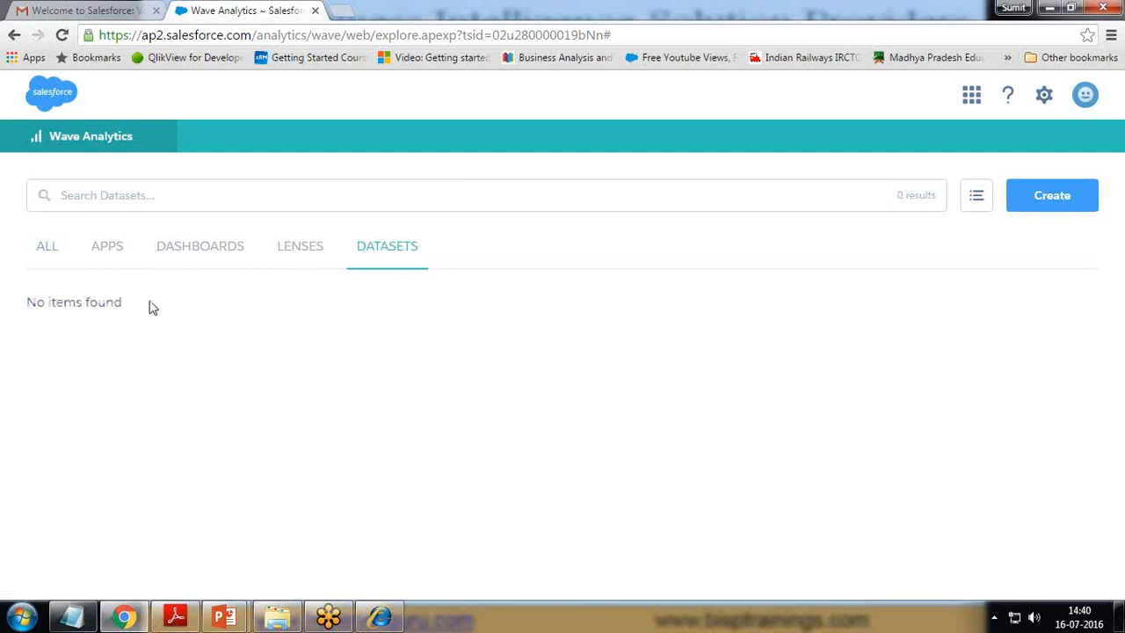
{"action": "left_click", "coordinate": [49, 250]}
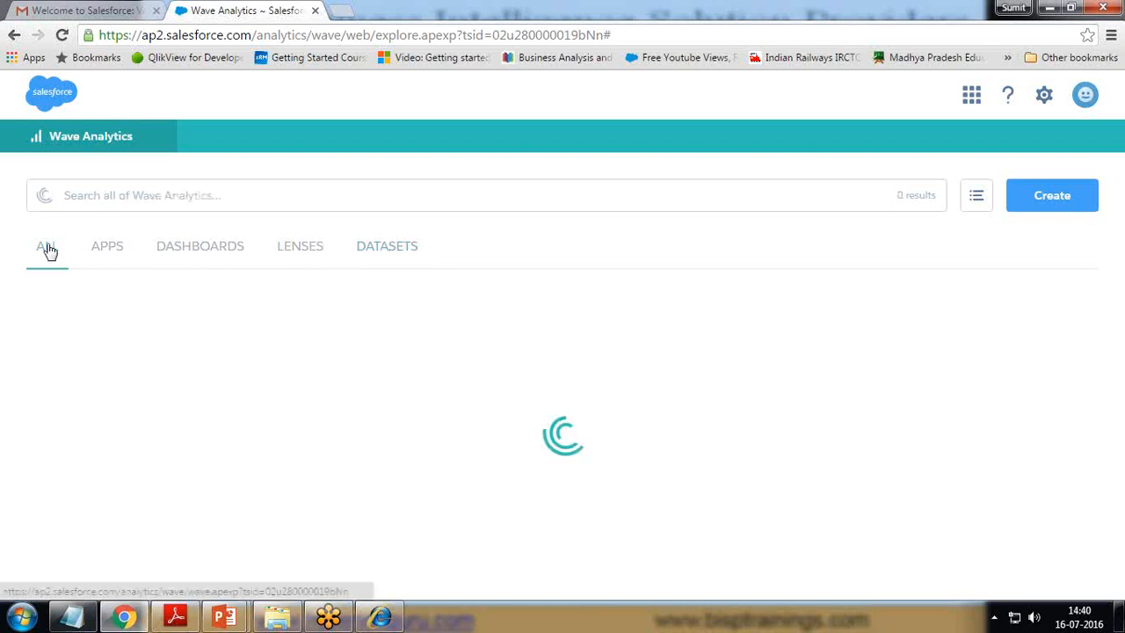
{"action": "left_click", "coordinate": [104, 250]}
{"action": "left_click", "coordinate": [143, 356]}
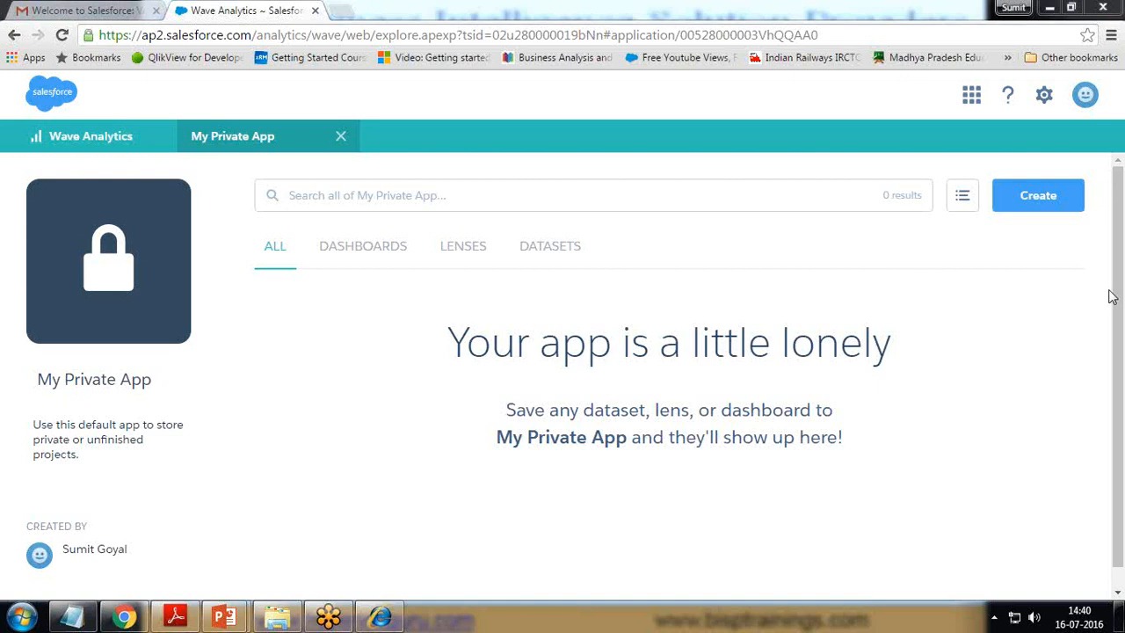
{"action": "left_click", "coordinate": [541, 252]}
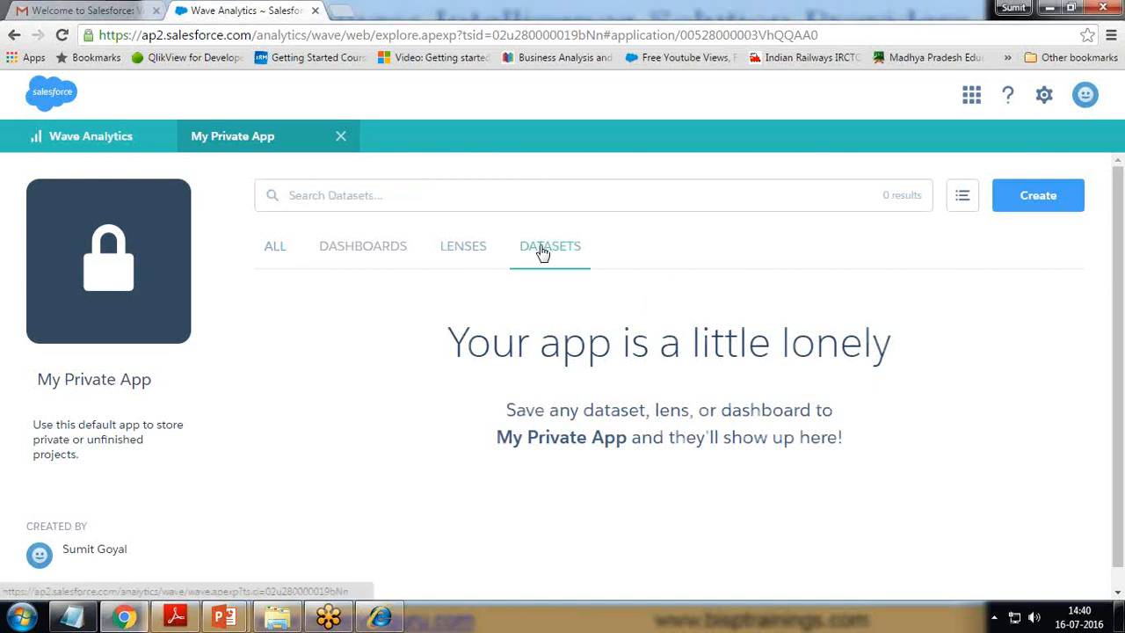
{"action": "left_click", "coordinate": [1028, 200]}
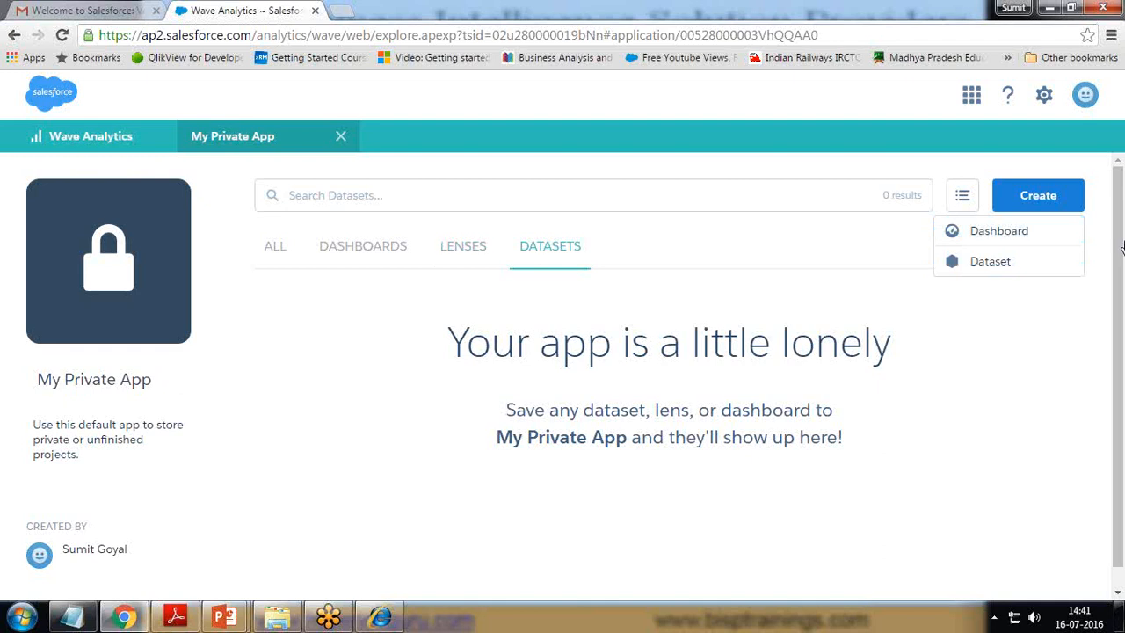
Step: Start a new dataset with CSV as the data source
{"action": "left_click", "coordinate": [985, 269]}
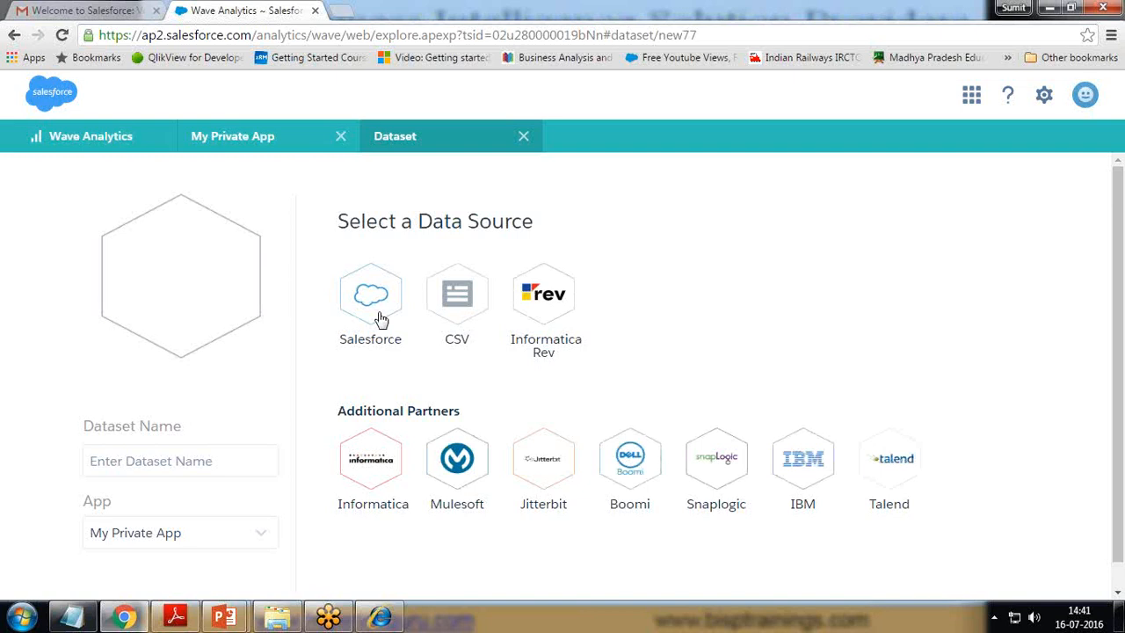
{"action": "left_click", "coordinate": [456, 299]}
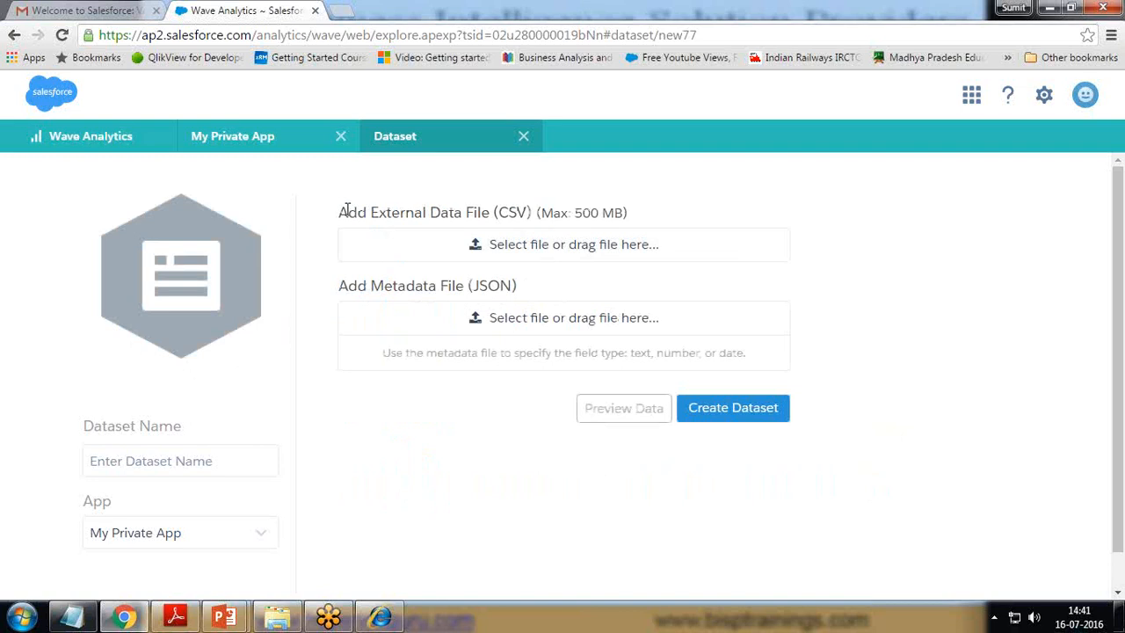
{"action": "left_click_drag", "start_coordinate": [348, 211], "coordinate": [625, 213]}
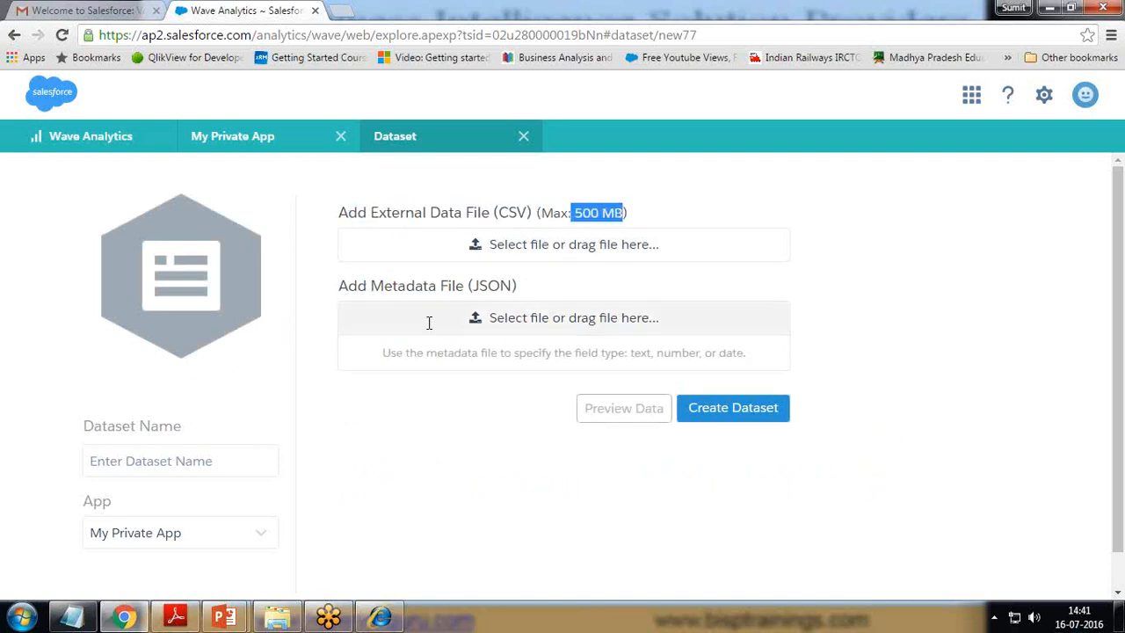
{"action": "left_click_drag", "start_coordinate": [473, 286], "coordinate": [510, 288]}
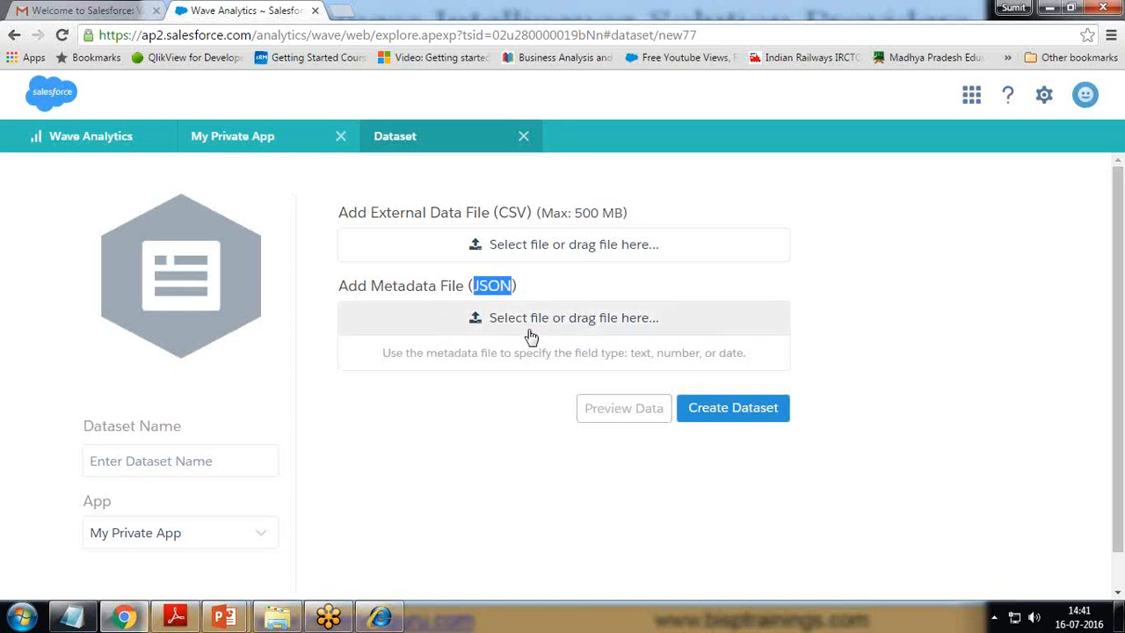
Step: Attach FinancialData from D:\DataSet as the CSV data file
{"action": "left_click", "coordinate": [502, 251]}
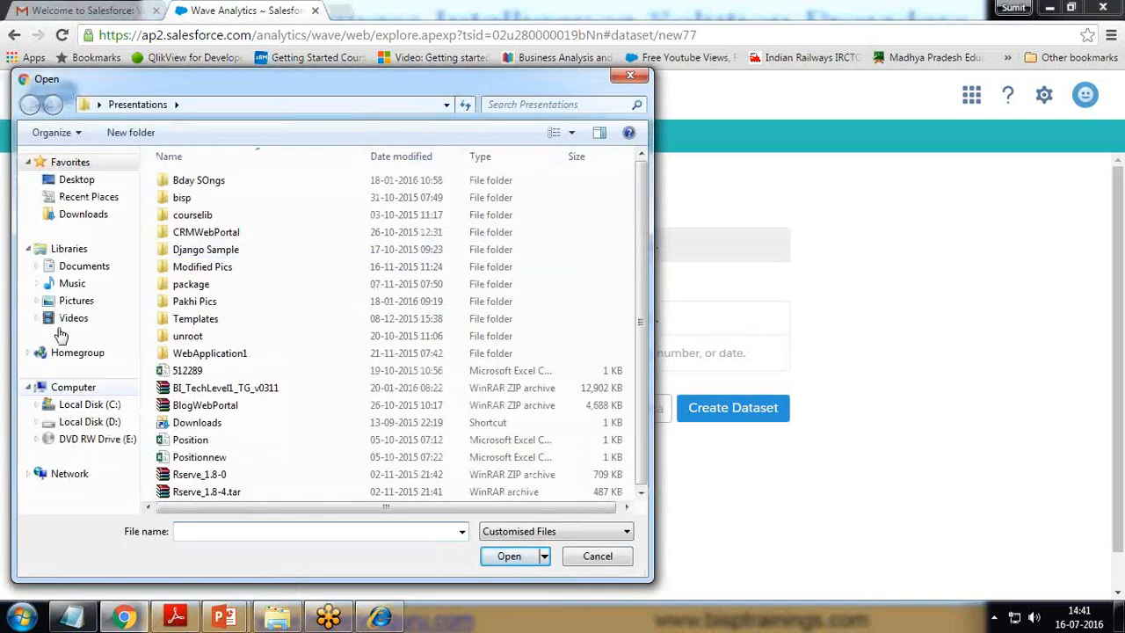
{"action": "left_click", "coordinate": [88, 422]}
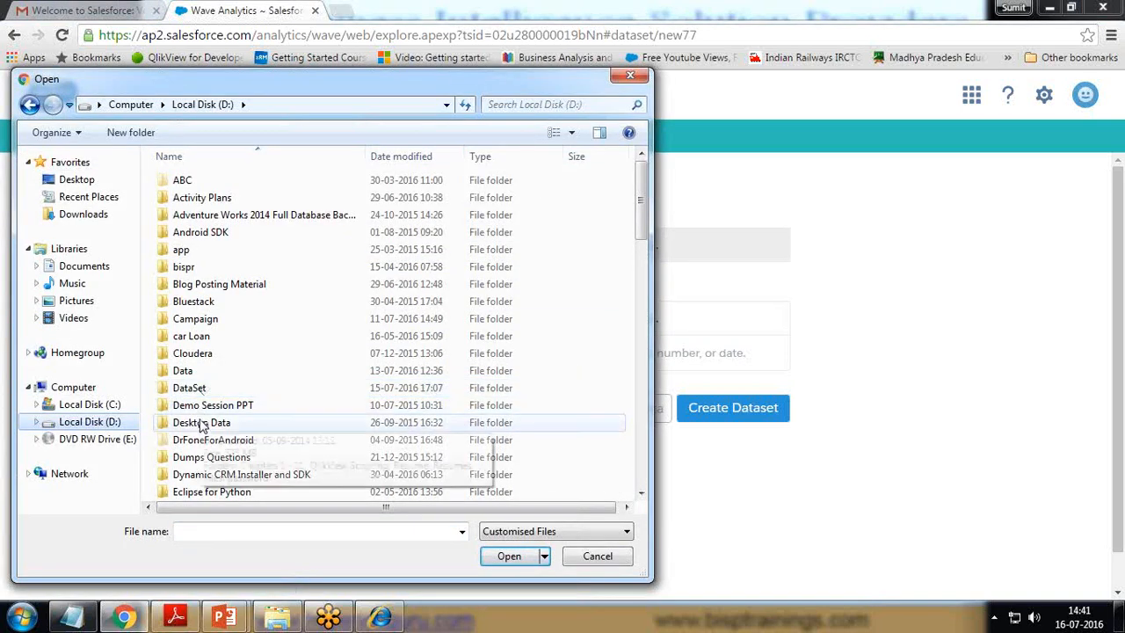
{"action": "double_click", "coordinate": [191, 389]}
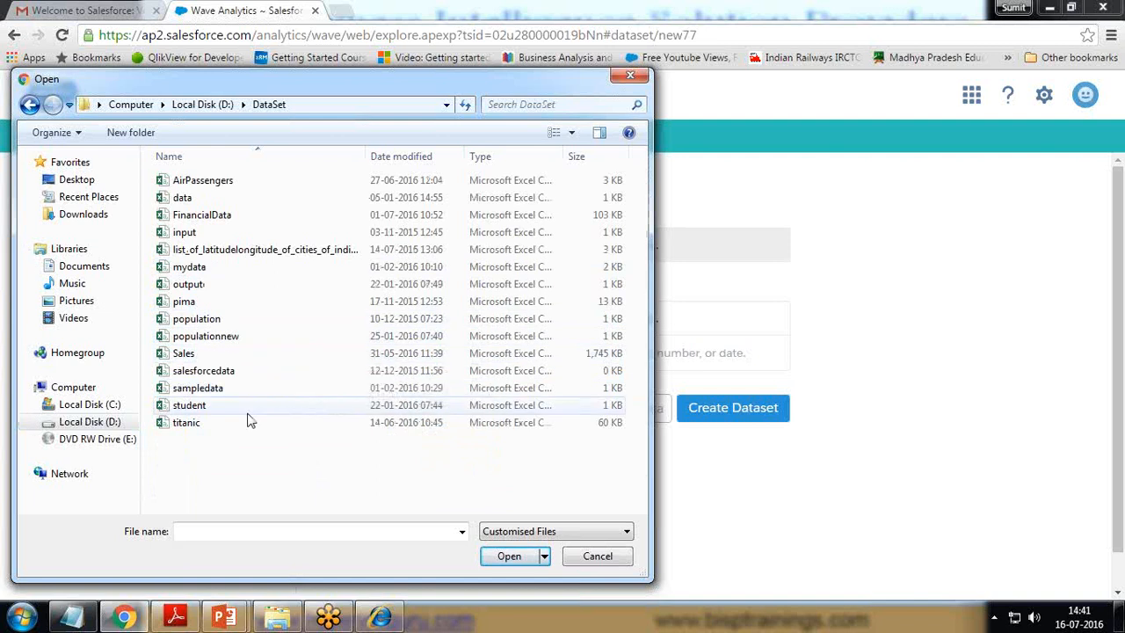
{"action": "left_click", "coordinate": [208, 219]}
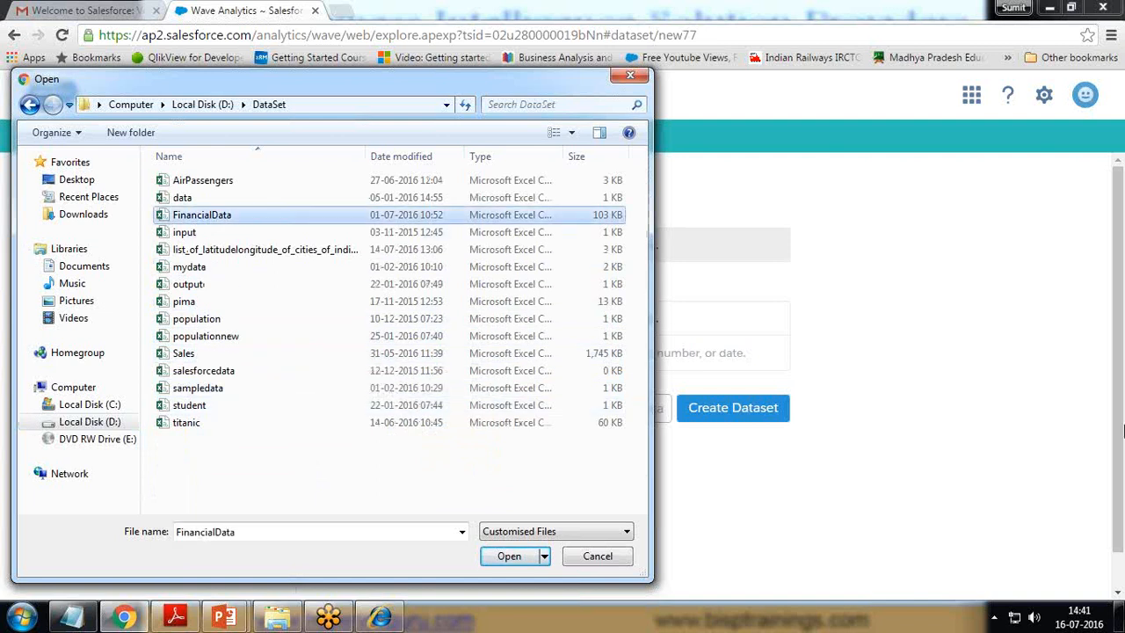
{"action": "left_click", "coordinate": [1114, 549]}
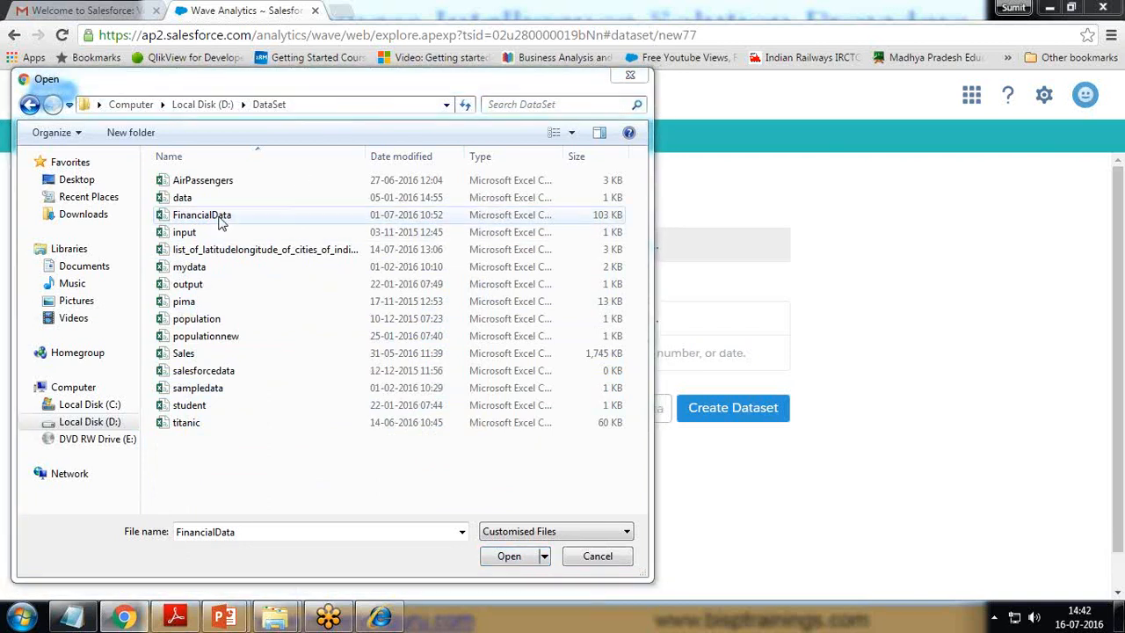
{"action": "mouse_move", "coordinate": [562, 157]}
{"action": "left_mouse_down"}
{"action": "mouse_move", "coordinate": [615, 166]}
{"action": "mouse_move", "coordinate": [578, 156]}
{"action": "mouse_move", "coordinate": [621, 155]}
{"action": "mouse_move", "coordinate": [584, 157]}
{"action": "left_mouse_up"}
{"action": "left_click_drag", "start_coordinate": [324, 157], "coordinate": [275, 157]}
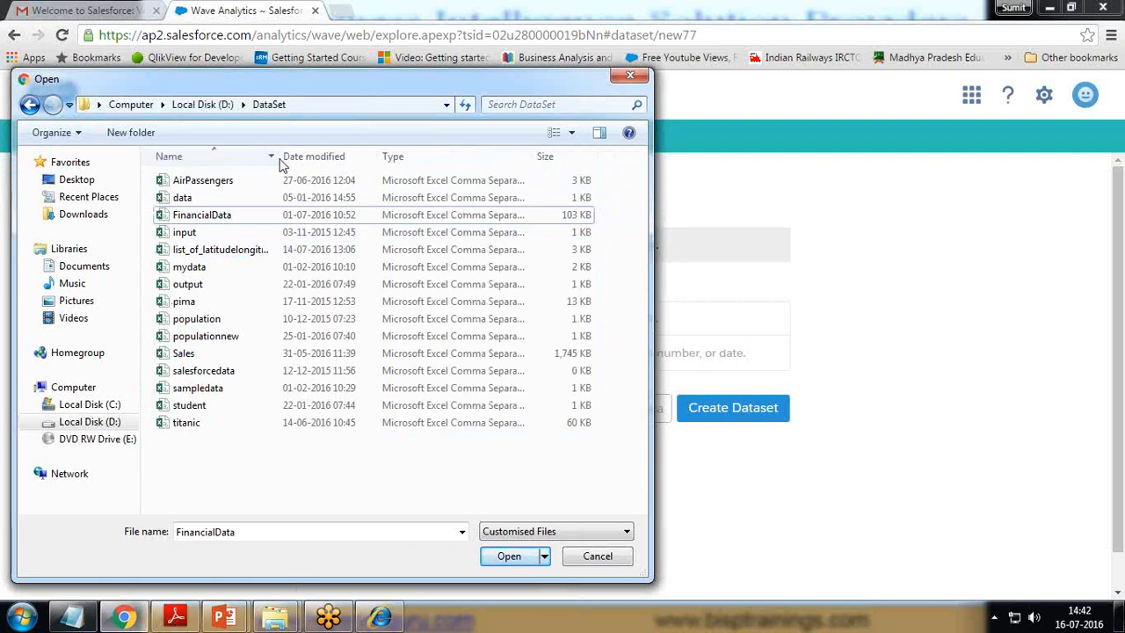
{"action": "left_click", "coordinate": [211, 216]}
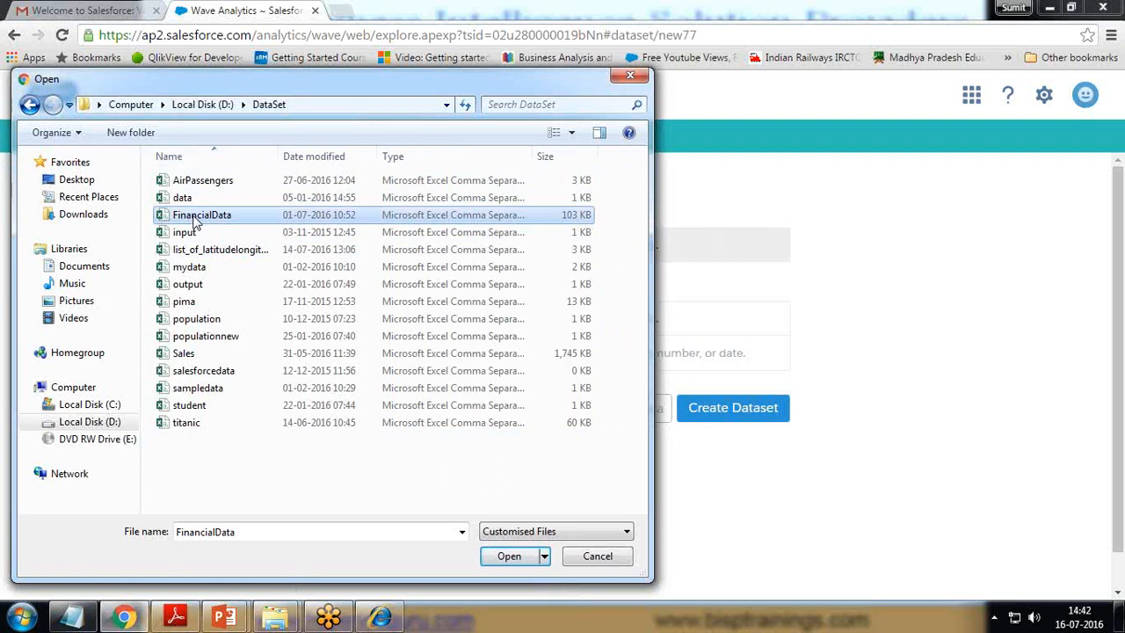
{"action": "left_click", "coordinate": [514, 560]}
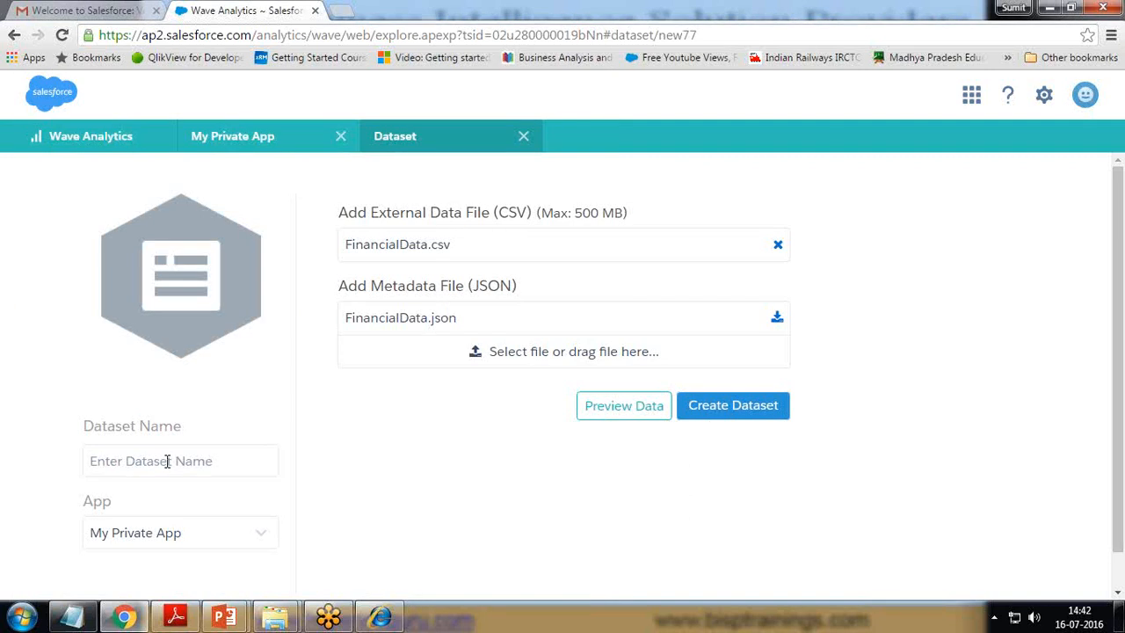
Step: Name the dataset FinancialDataSet, keep My Private App as its app, and create it
{"action": "type", "text": "FinancialDataSet"}
{"action": "left_click", "coordinate": [179, 536]}
{"action": "scroll", "coordinate": [187, 534], "scroll_direction": "down", "scroll_amount": 1}
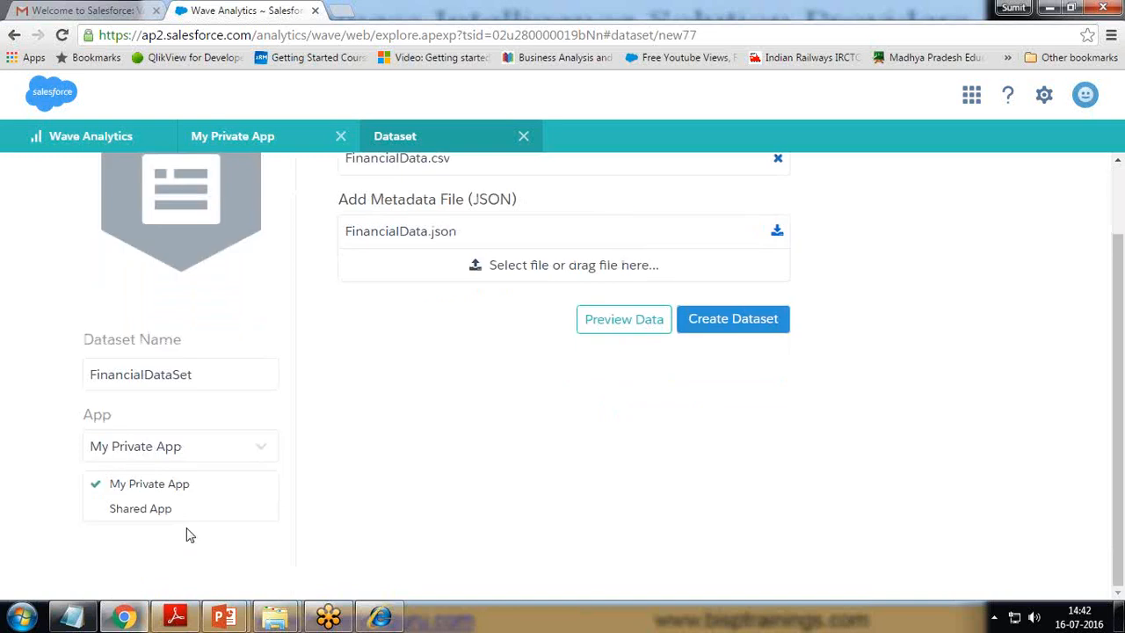
{"action": "left_click", "coordinate": [154, 507]}
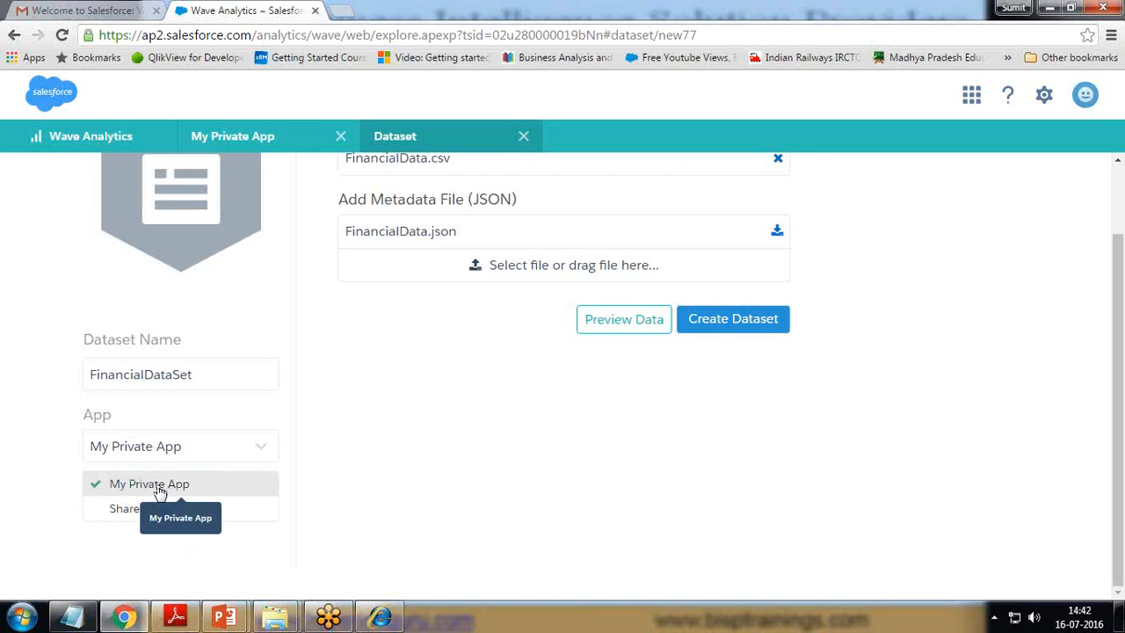
{"action": "left_click", "coordinate": [176, 482]}
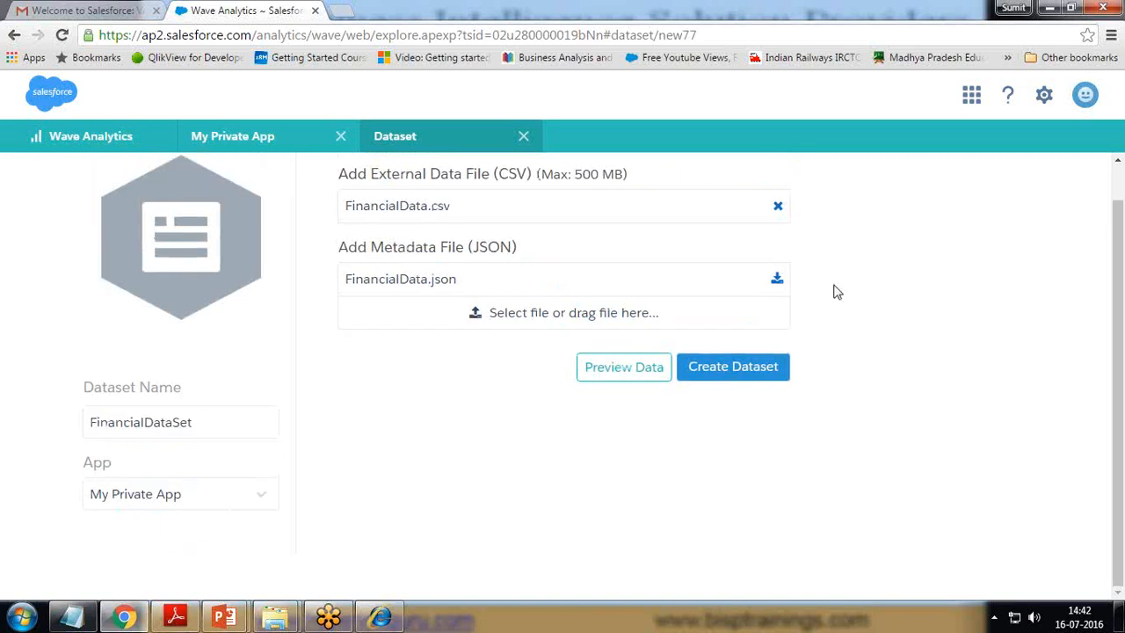
{"action": "left_click", "coordinate": [732, 373]}
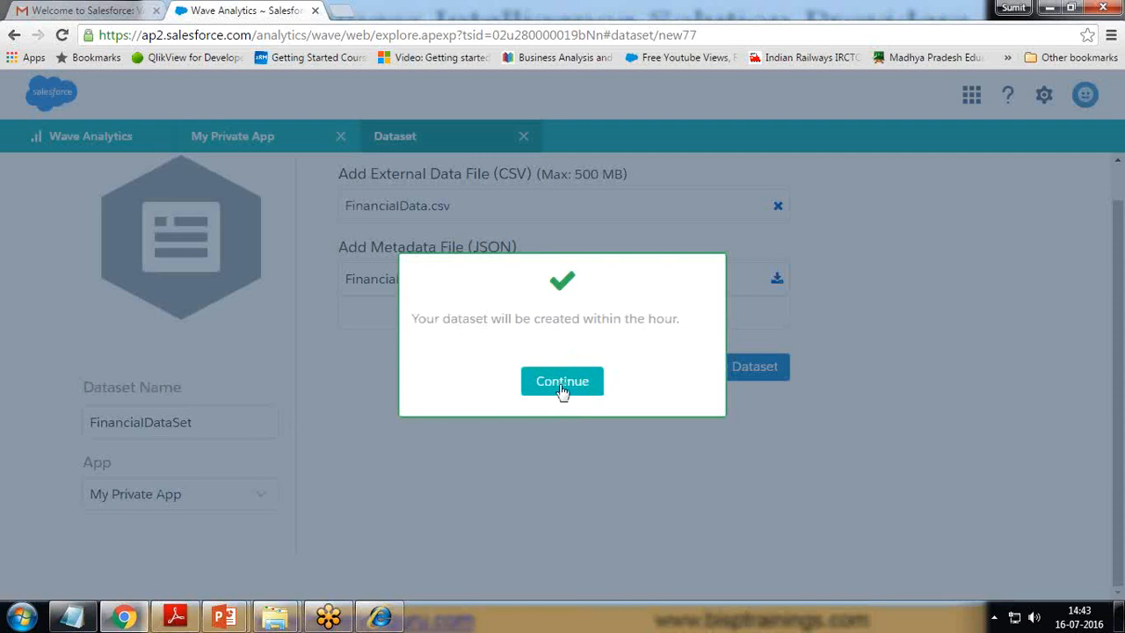
{"action": "left_click", "coordinate": [563, 387]}
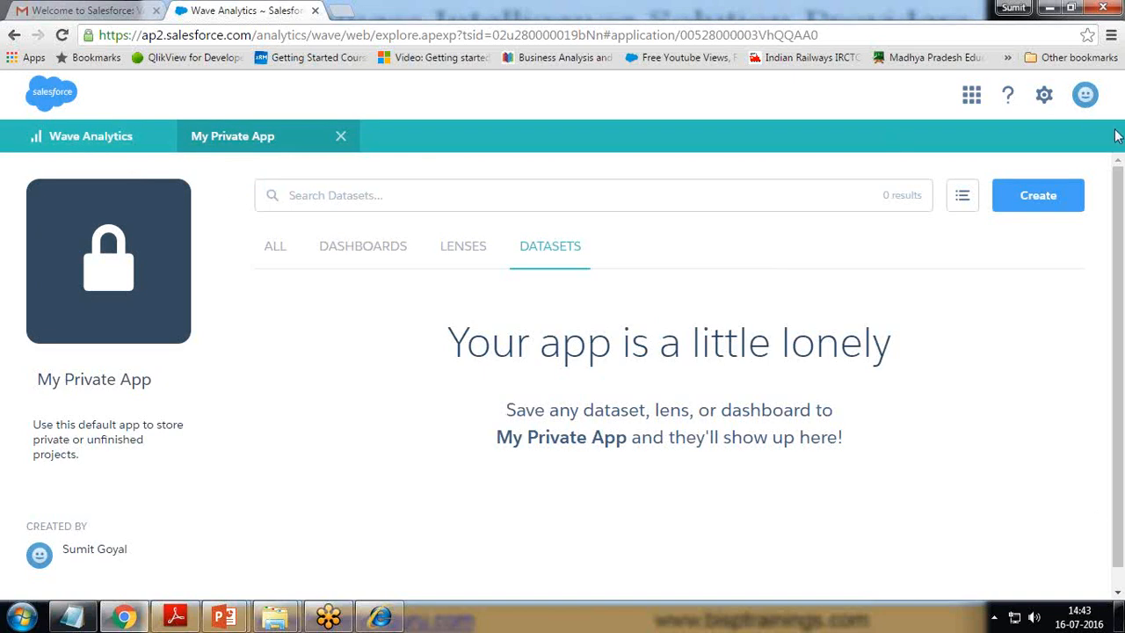
Step: Open Data Monitor and refresh until the FinancialDataSet upload job shows Successful
{"action": "left_click", "coordinate": [1044, 96]}
{"action": "left_click", "coordinate": [1025, 141]}
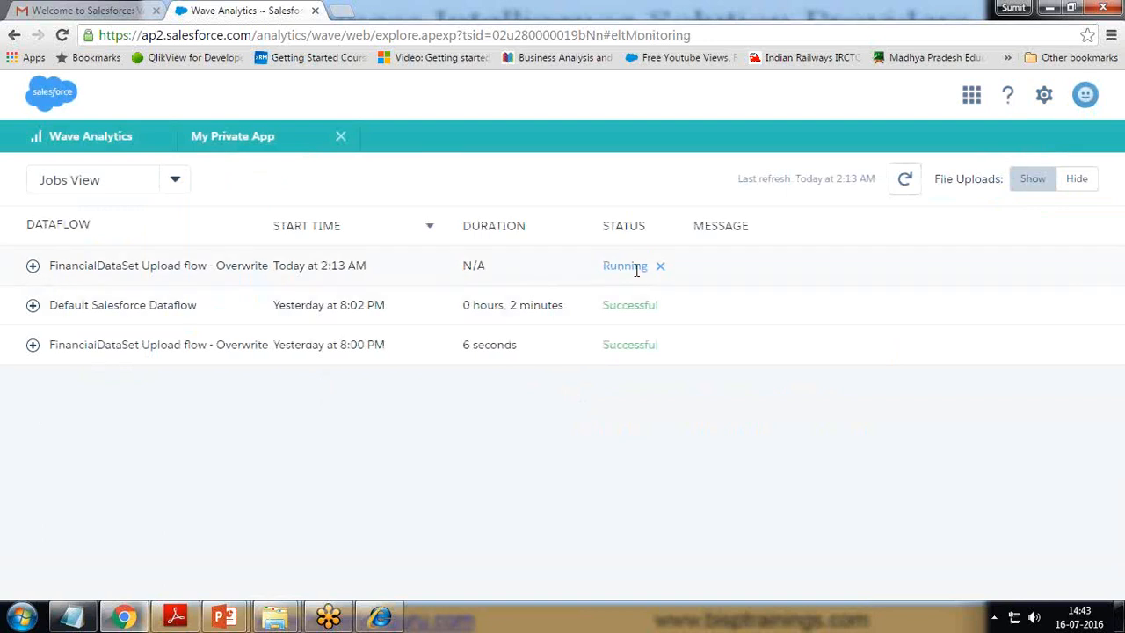
{"action": "left_click_drag", "start_coordinate": [50, 306], "coordinate": [117, 349]}
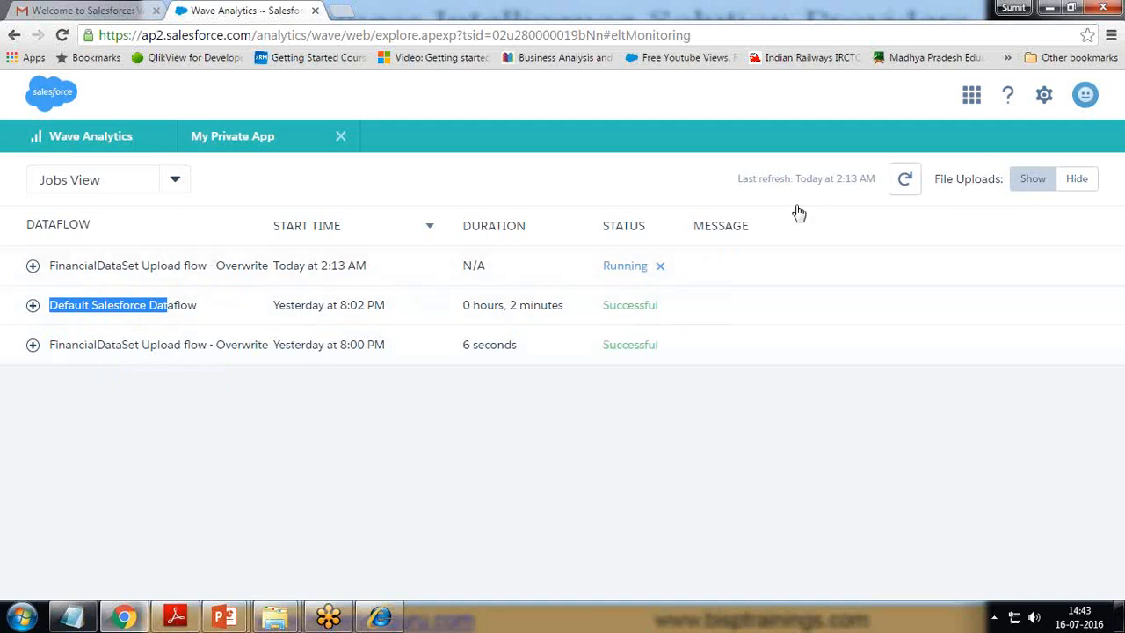
{"action": "left_click", "coordinate": [906, 181]}
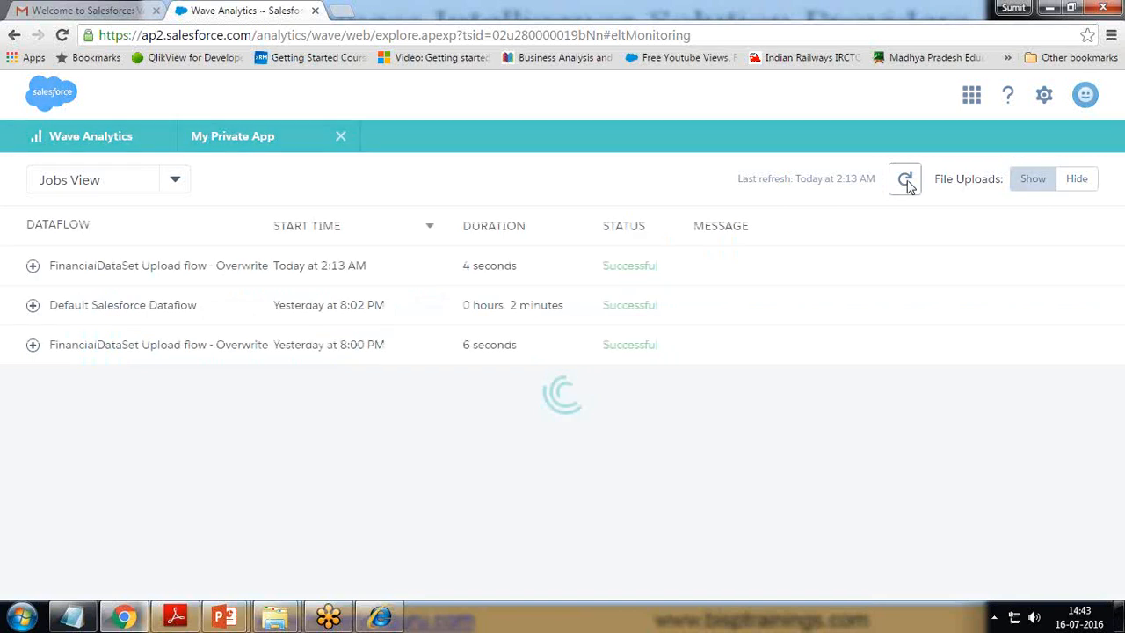
{"action": "left_click_drag", "start_coordinate": [615, 266], "coordinate": [673, 268]}
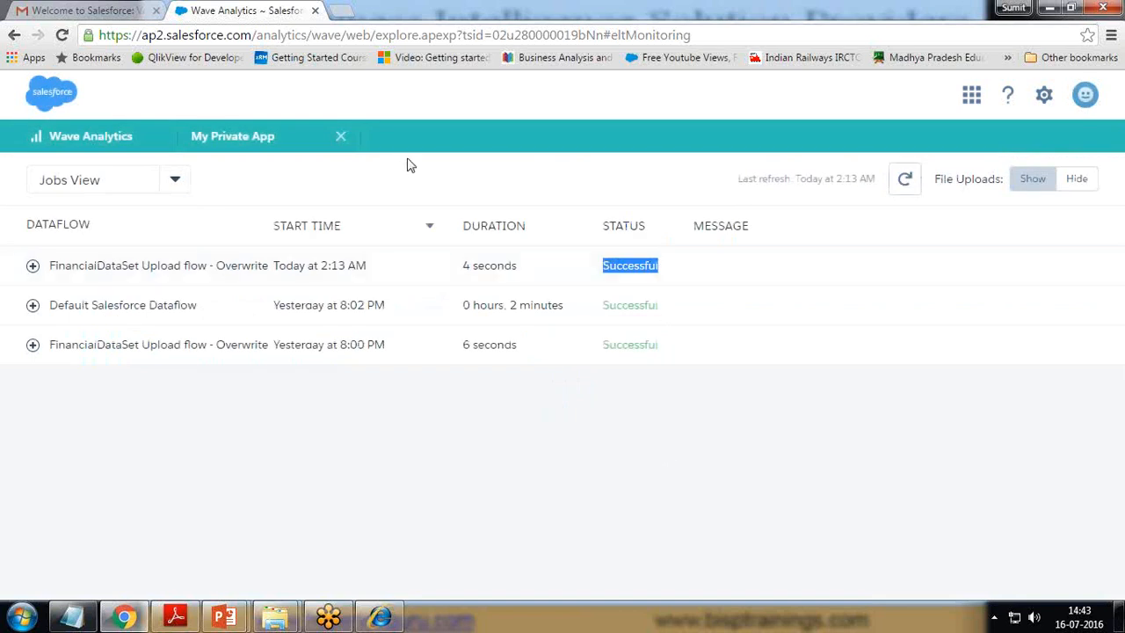
Step: Browse the Wave home lists under All and open FinancialDataSet in a new lens
{"action": "left_click", "coordinate": [341, 139]}
{"action": "left_click", "coordinate": [51, 141]}
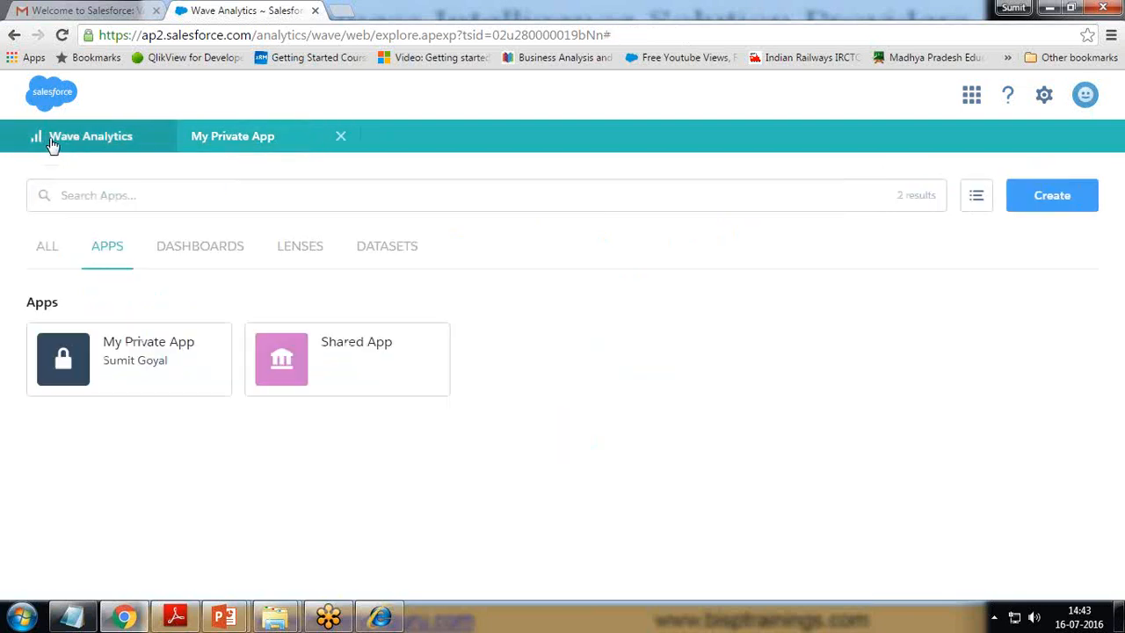
{"action": "left_click", "coordinate": [396, 248]}
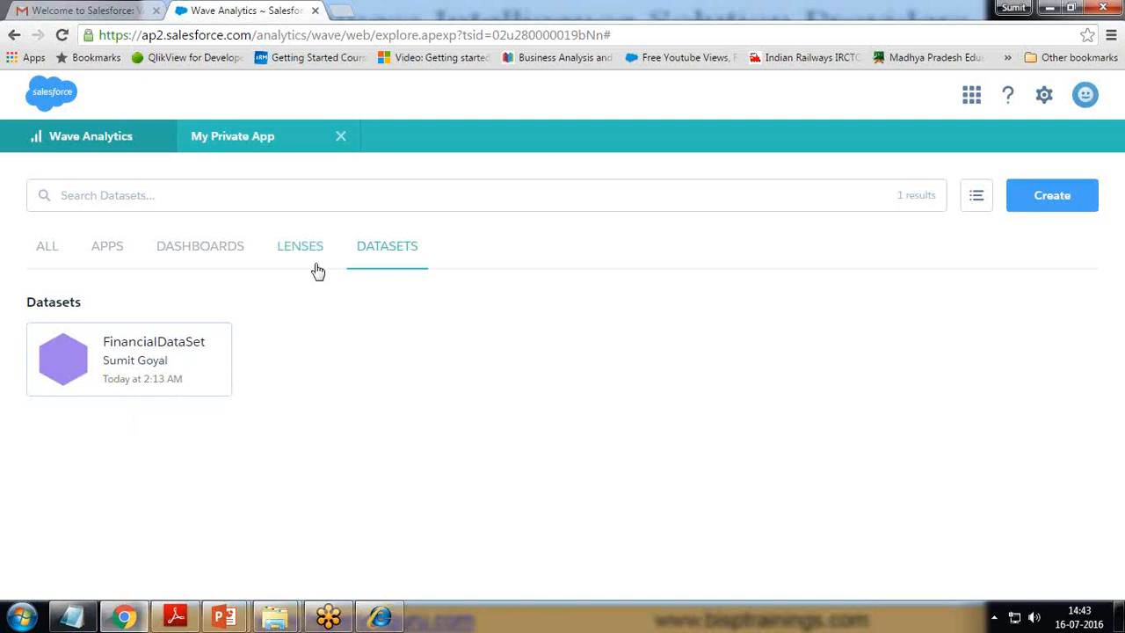
{"action": "left_click", "coordinate": [295, 252]}
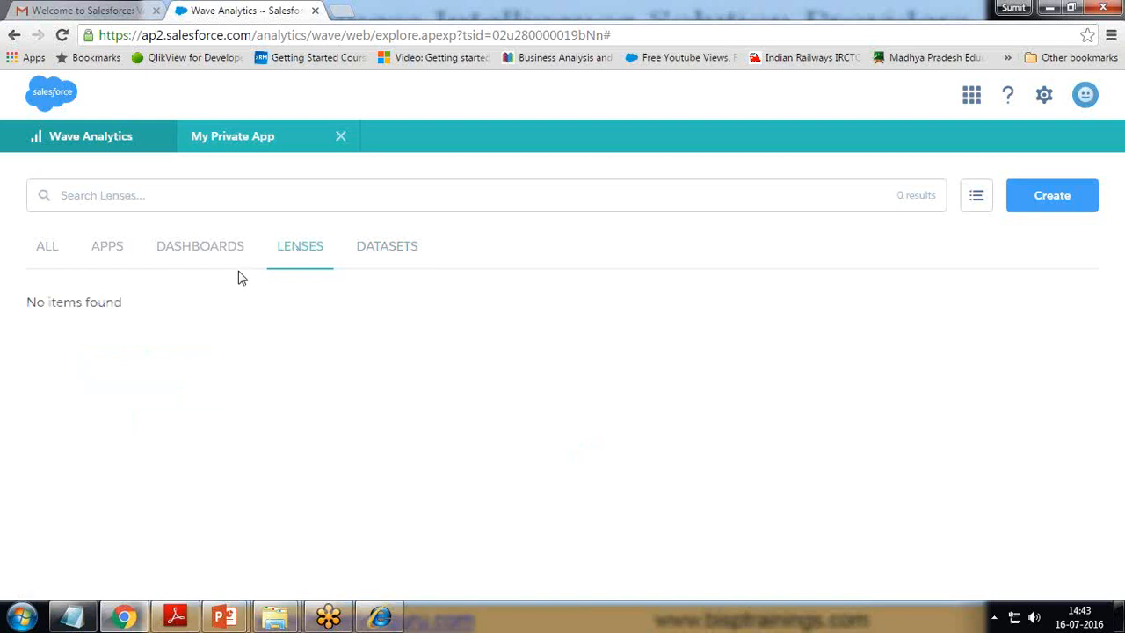
{"action": "left_click", "coordinate": [200, 251]}
{"action": "left_click", "coordinate": [102, 255]}
{"action": "left_click", "coordinate": [46, 254]}
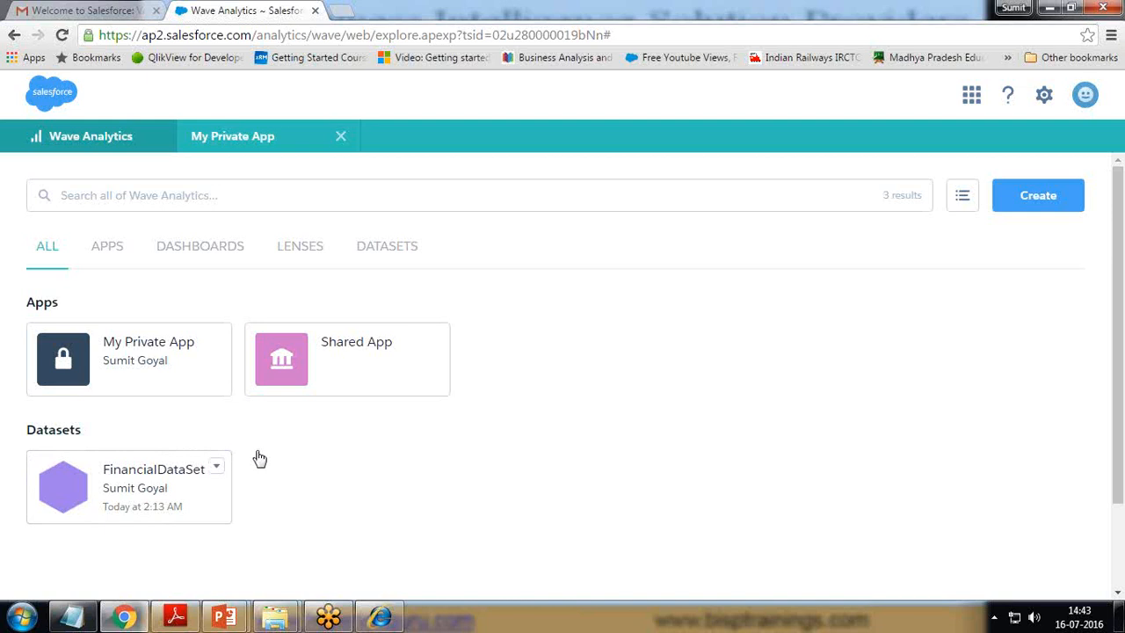
{"action": "left_click", "coordinate": [155, 492]}
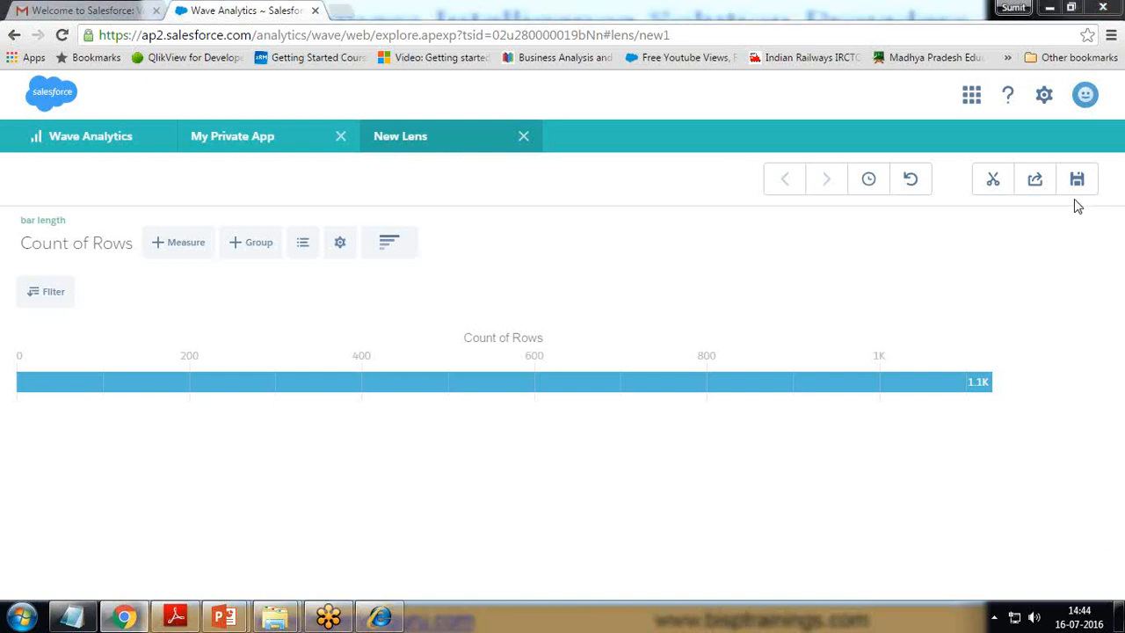
{"action": "left_click", "coordinate": [523, 136]}
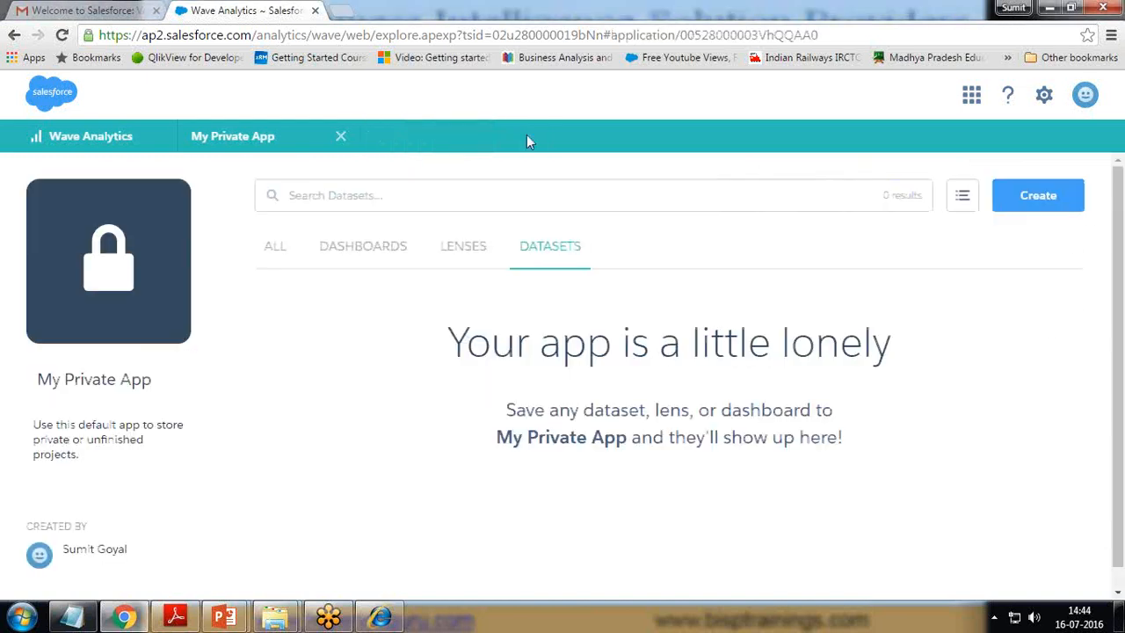
{"action": "left_click", "coordinate": [340, 137]}
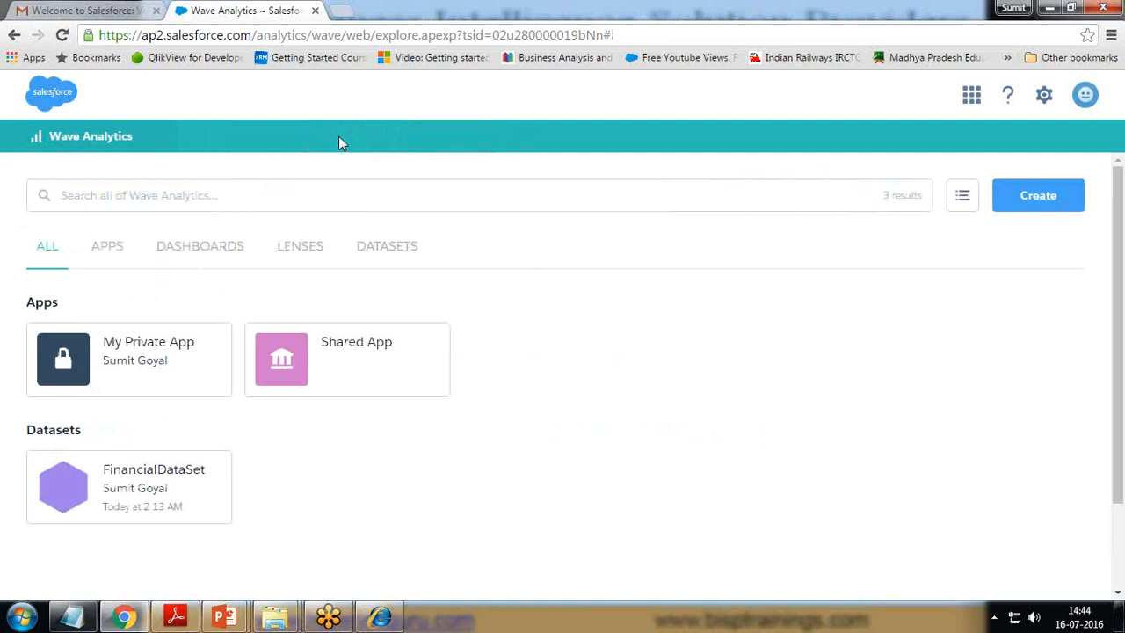
{"action": "left_click", "coordinate": [145, 351]}
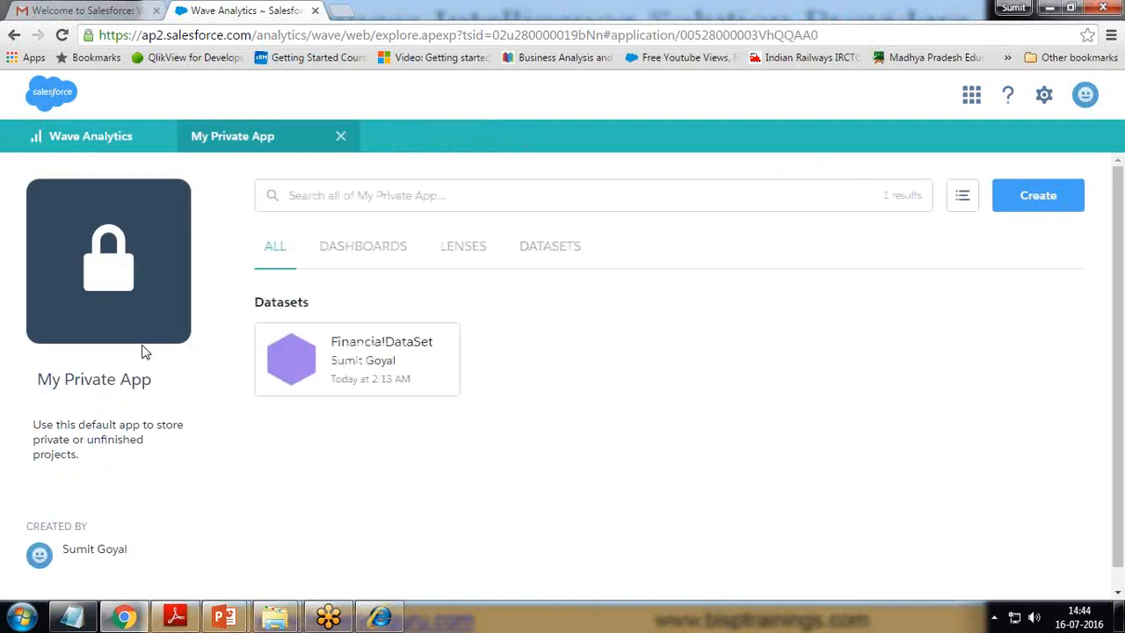
{"action": "left_click", "coordinate": [466, 250]}
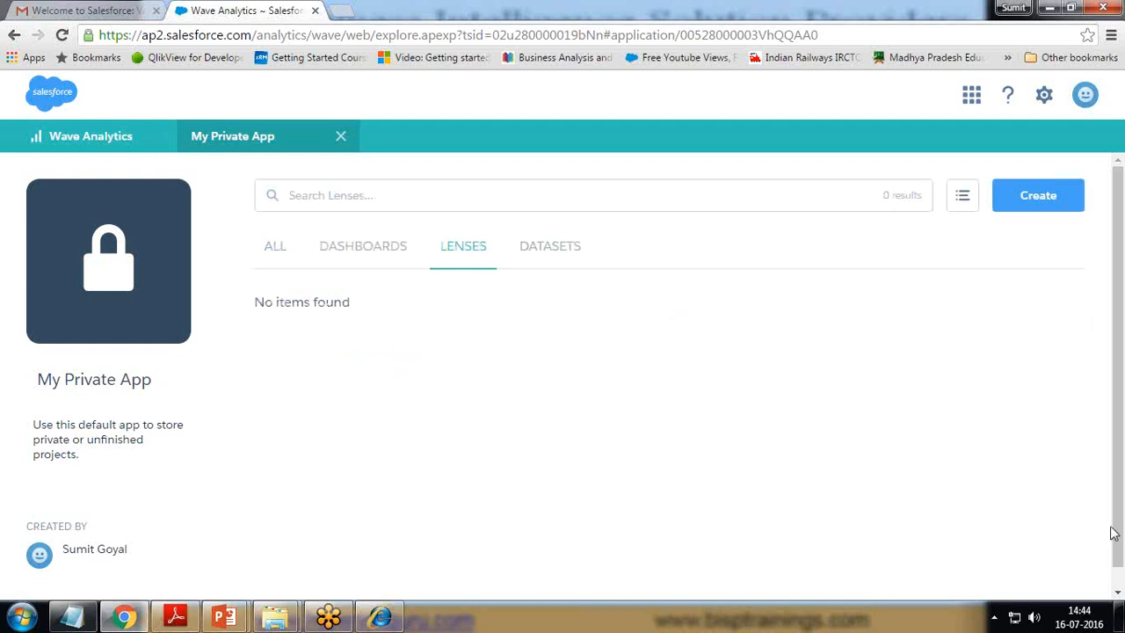
{"action": "left_click", "coordinate": [581, 246]}
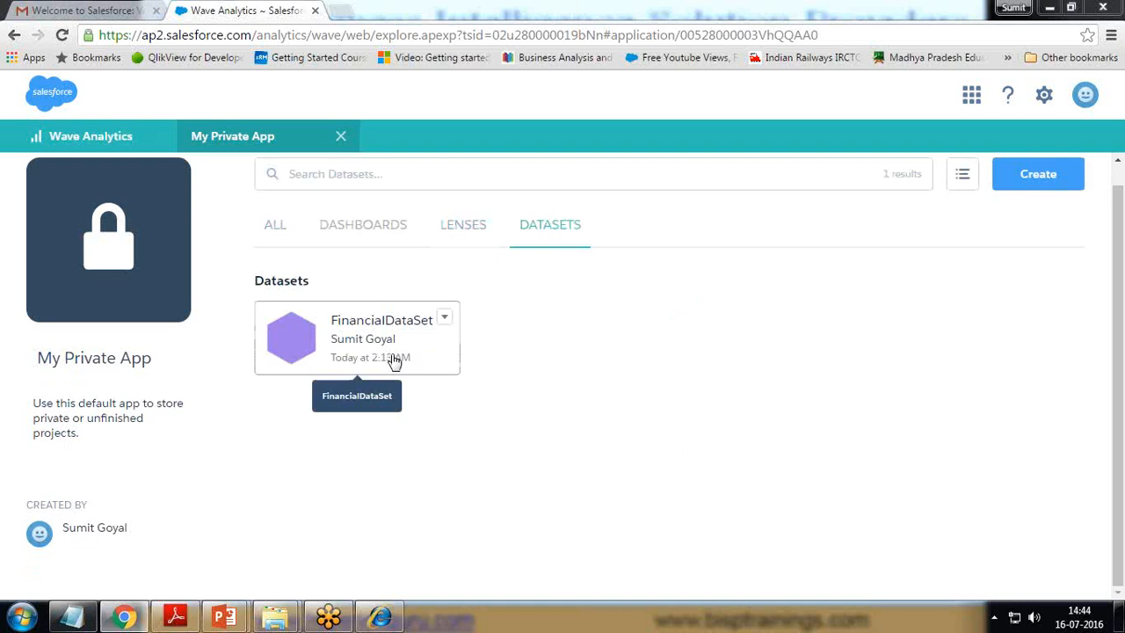
{"action": "left_click", "coordinate": [363, 342]}
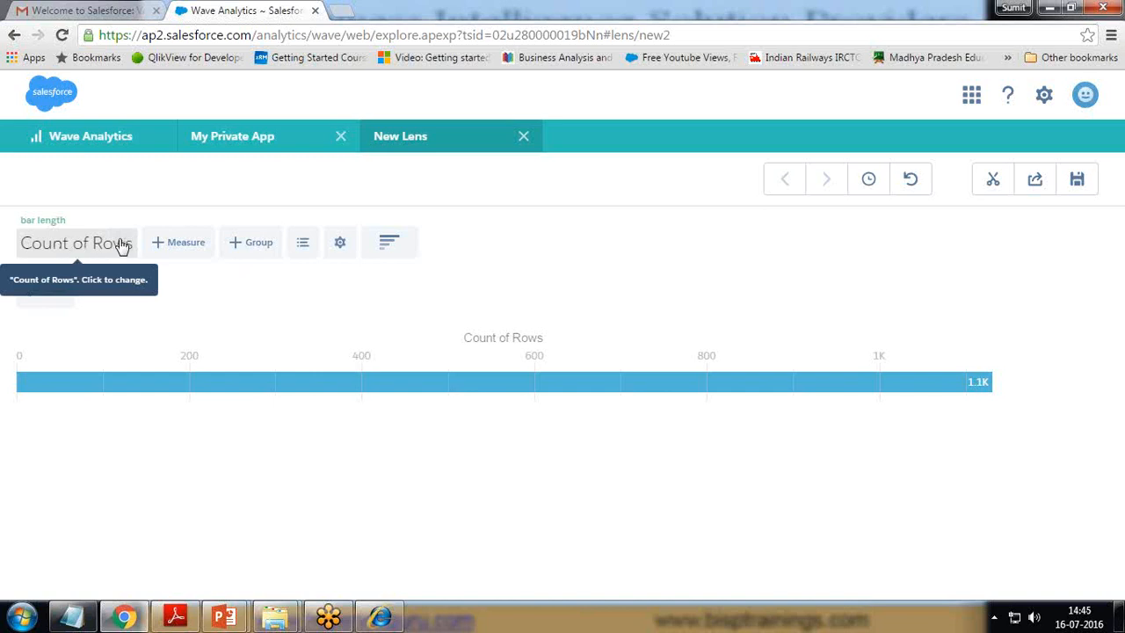
Step: Change the chart measure from Count of Rows to Sum of Amount
{"action": "left_click", "coordinate": [389, 249]}
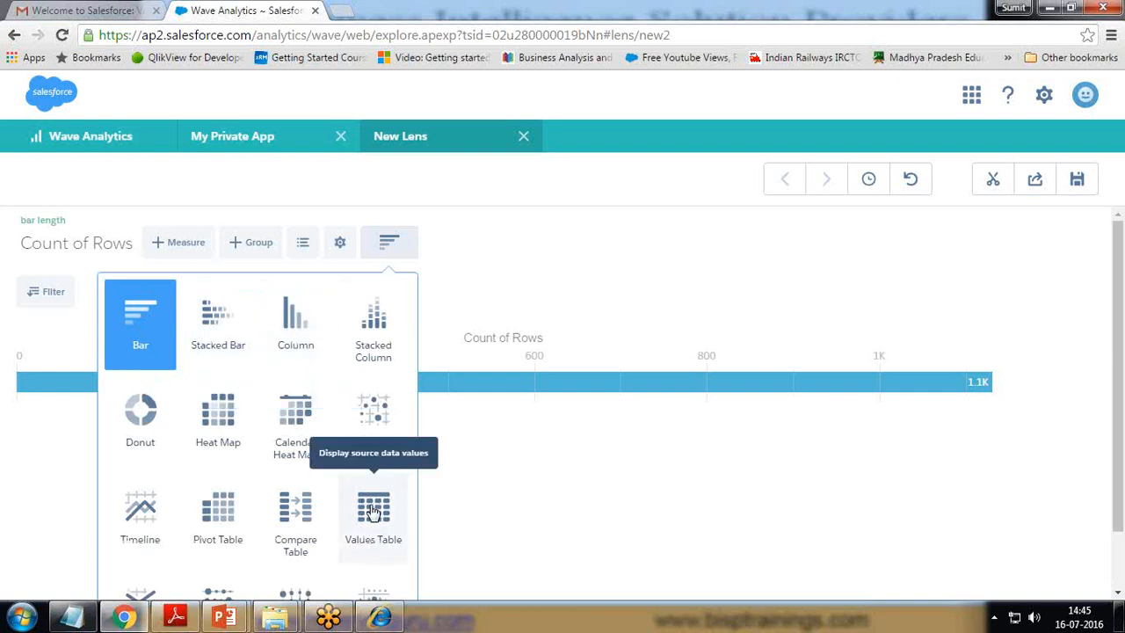
{"action": "scroll", "coordinate": [369, 511], "scroll_direction": "down", "scroll_amount": 1}
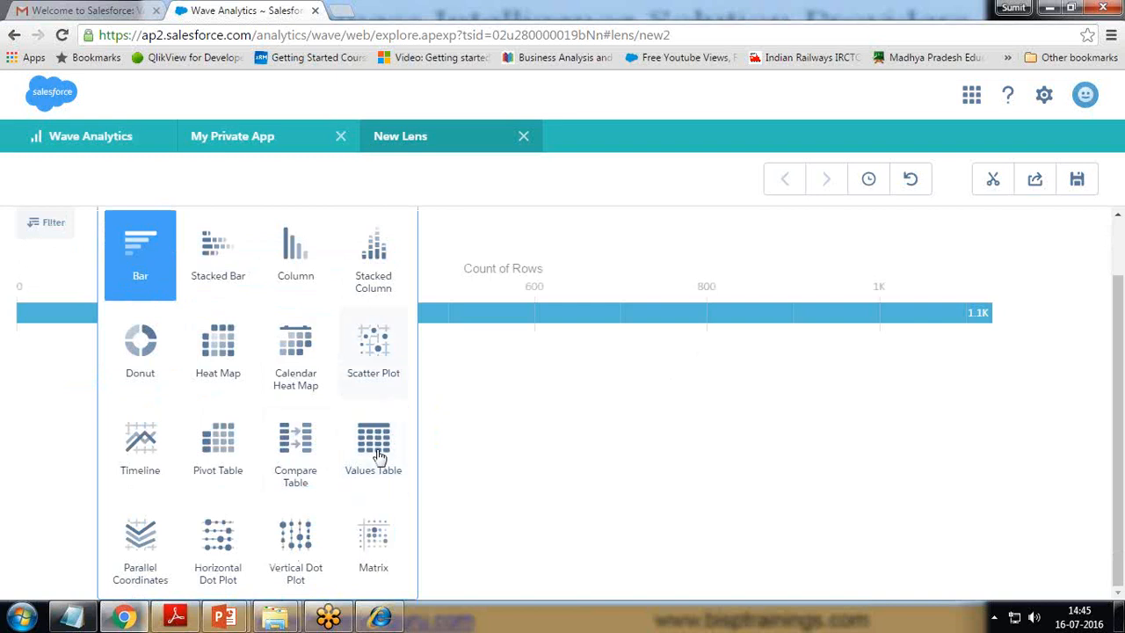
{"action": "scroll", "coordinate": [448, 276], "scroll_direction": "up", "scroll_amount": 1}
{"action": "left_click", "coordinate": [472, 181]}
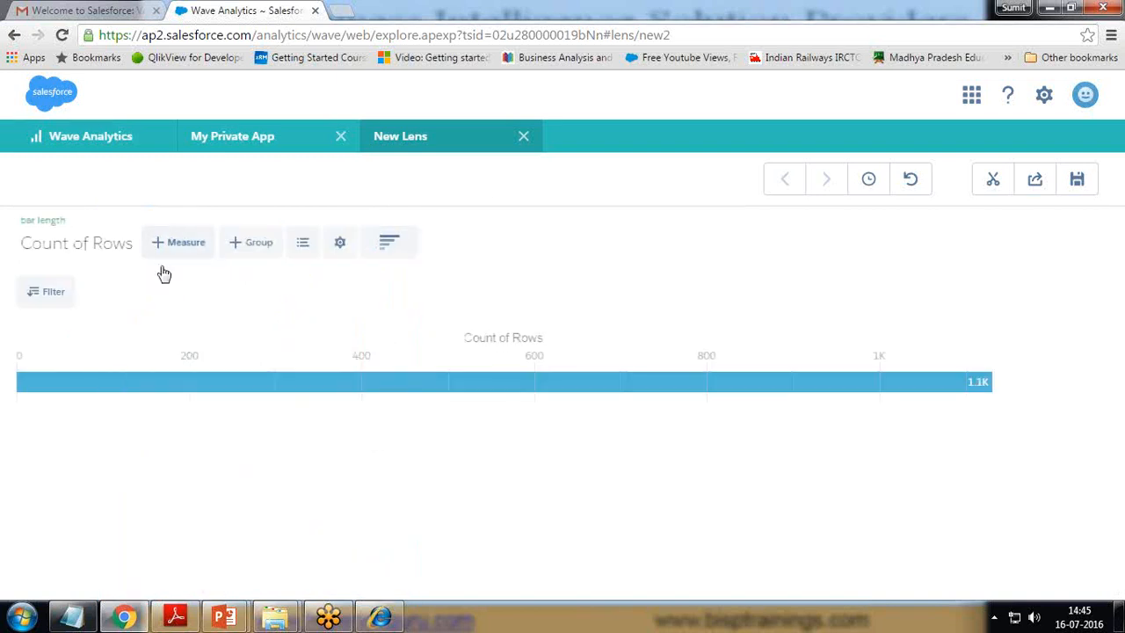
{"action": "left_click", "coordinate": [113, 245]}
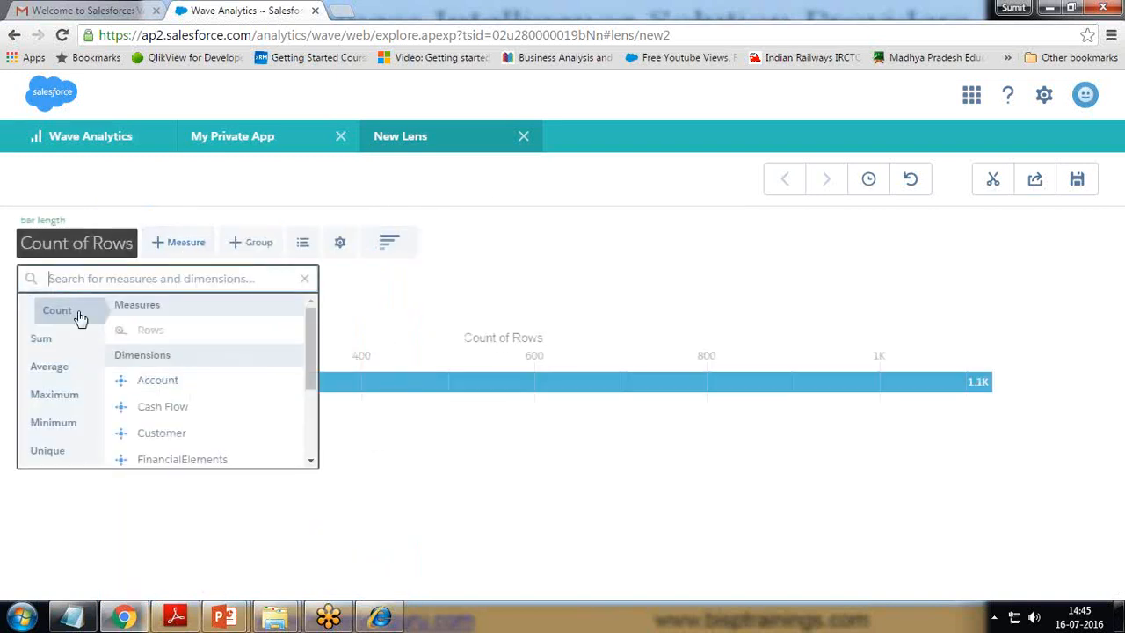
{"action": "left_click", "coordinate": [47, 343]}
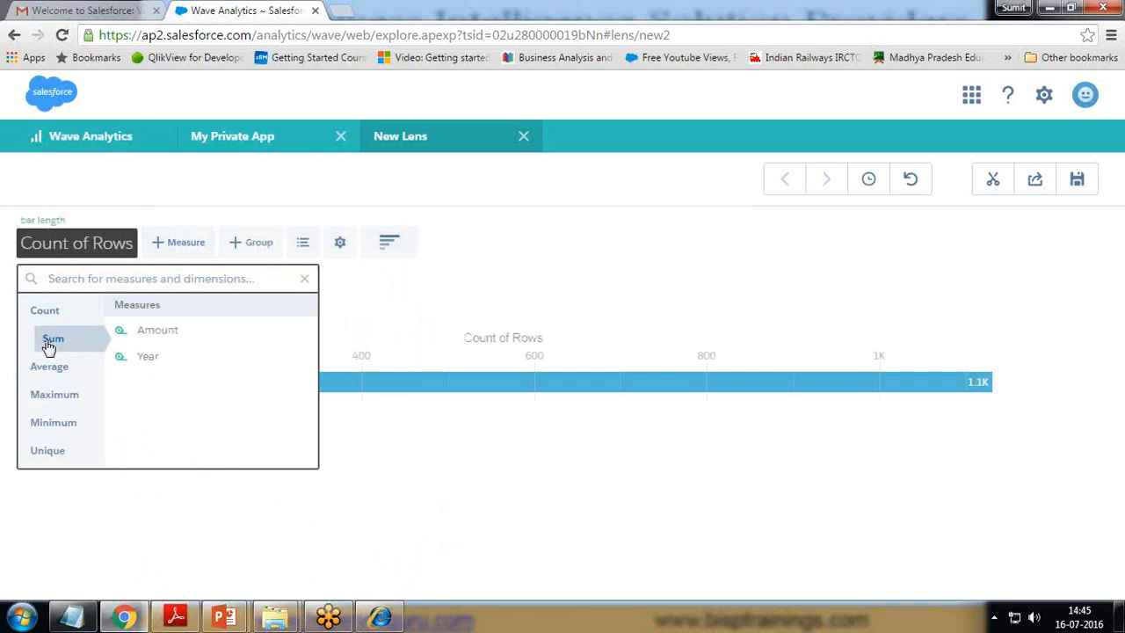
{"action": "left_click", "coordinate": [163, 336]}
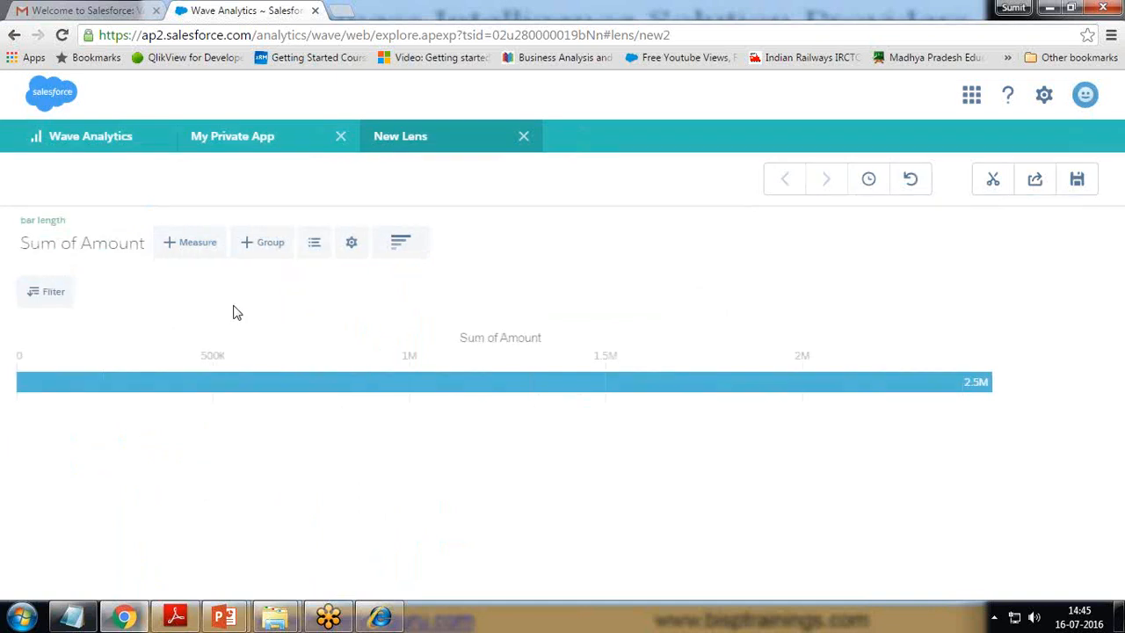
Step: Break the Sum of Amount bars down by Region
{"action": "left_click", "coordinate": [200, 246]}
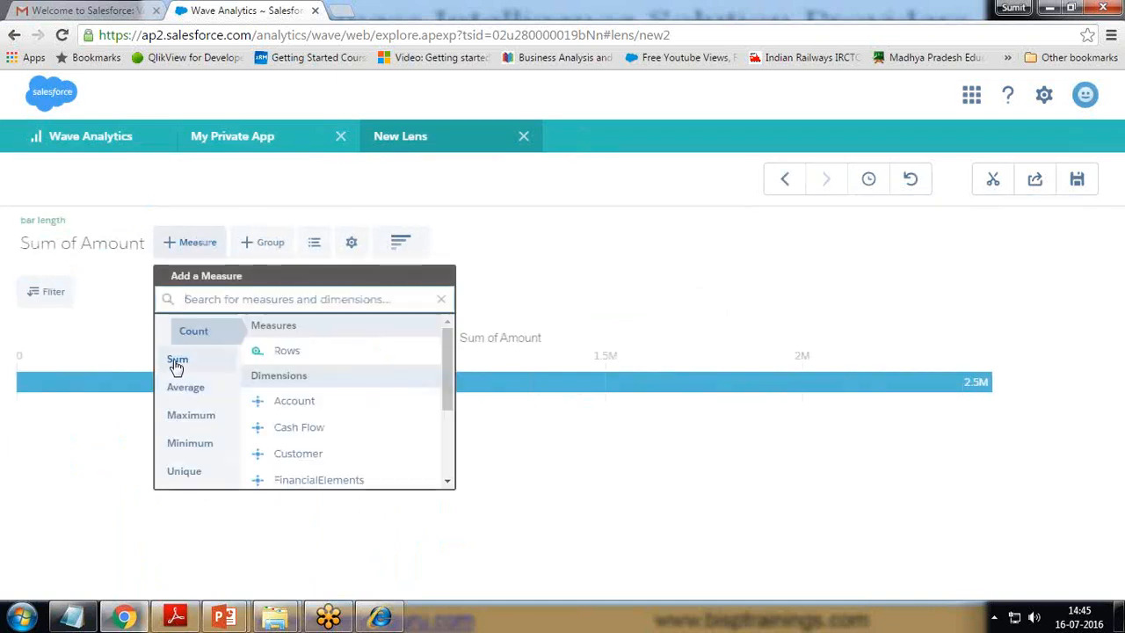
{"action": "left_click", "coordinate": [177, 363]}
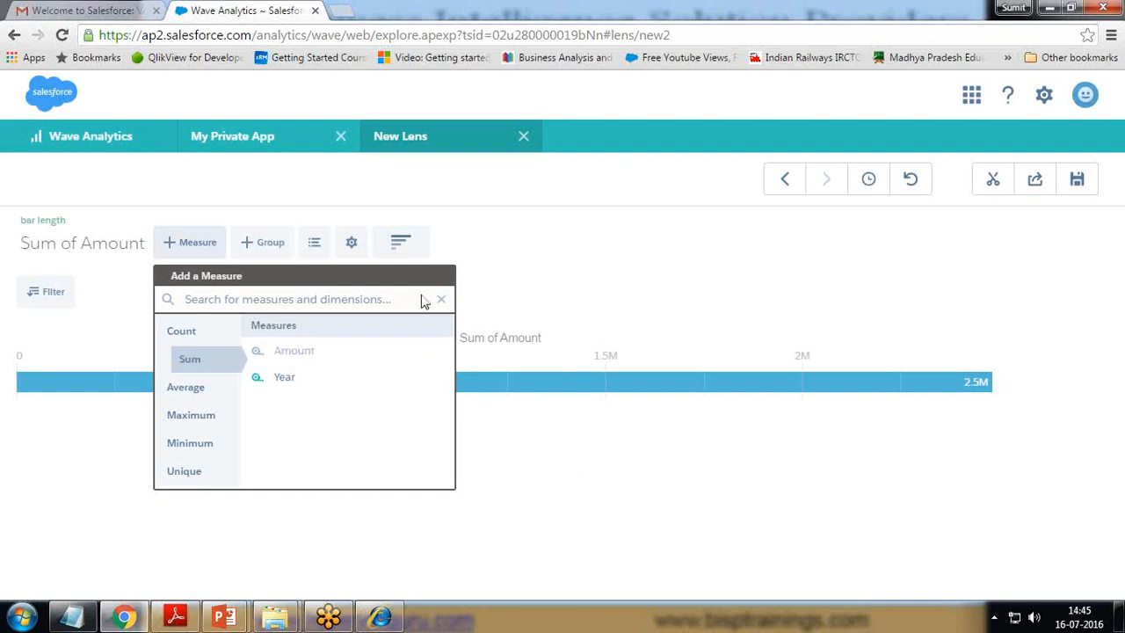
{"action": "left_click", "coordinate": [281, 243]}
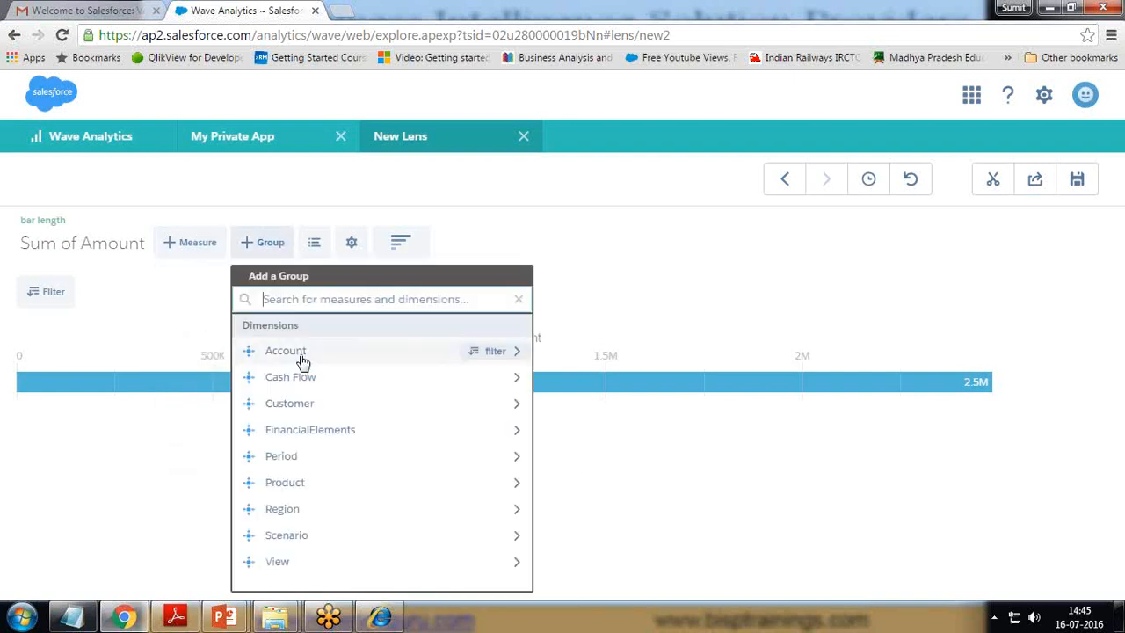
{"action": "left_click", "coordinate": [283, 509]}
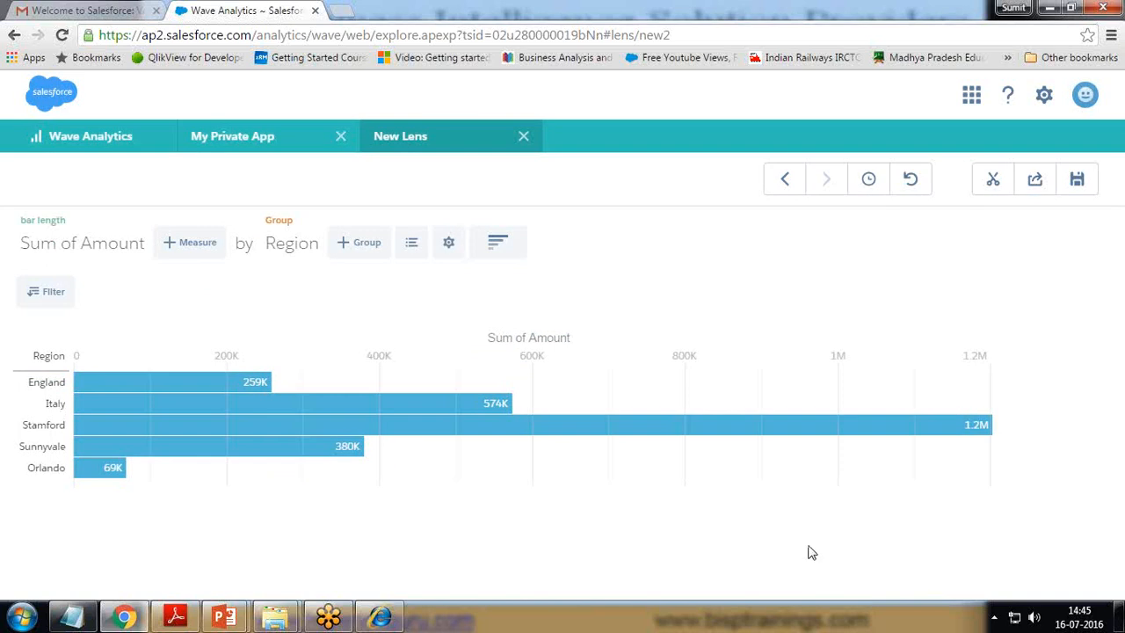
Step: Switch to a column chart and add a FinancialElements filter with all values
{"action": "left_click", "coordinate": [512, 248]}
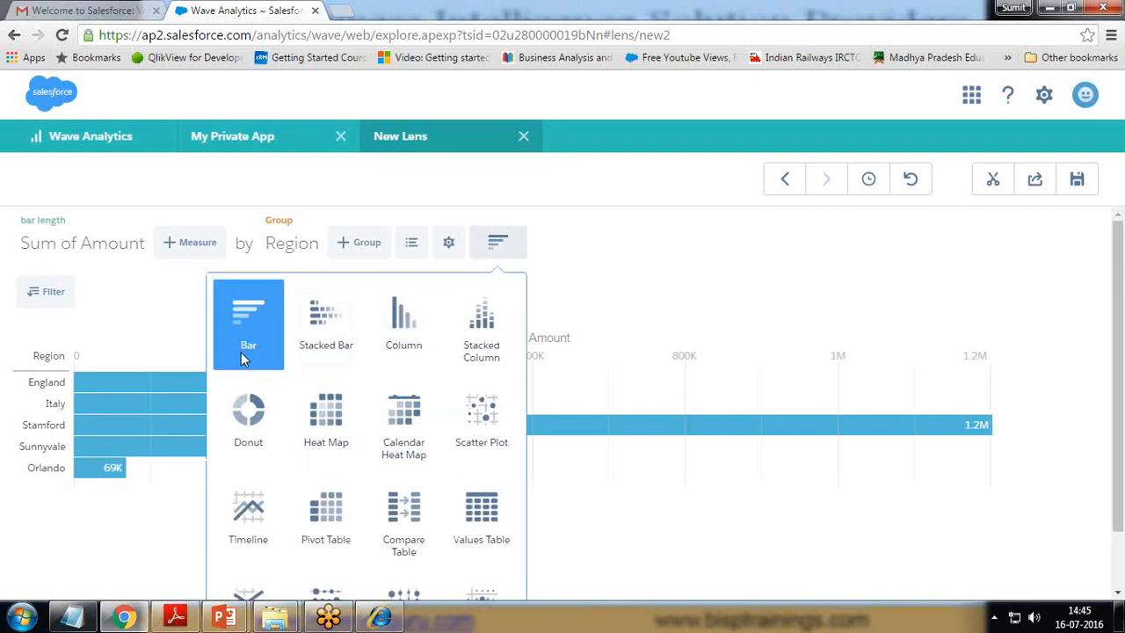
{"action": "left_click", "coordinate": [408, 333]}
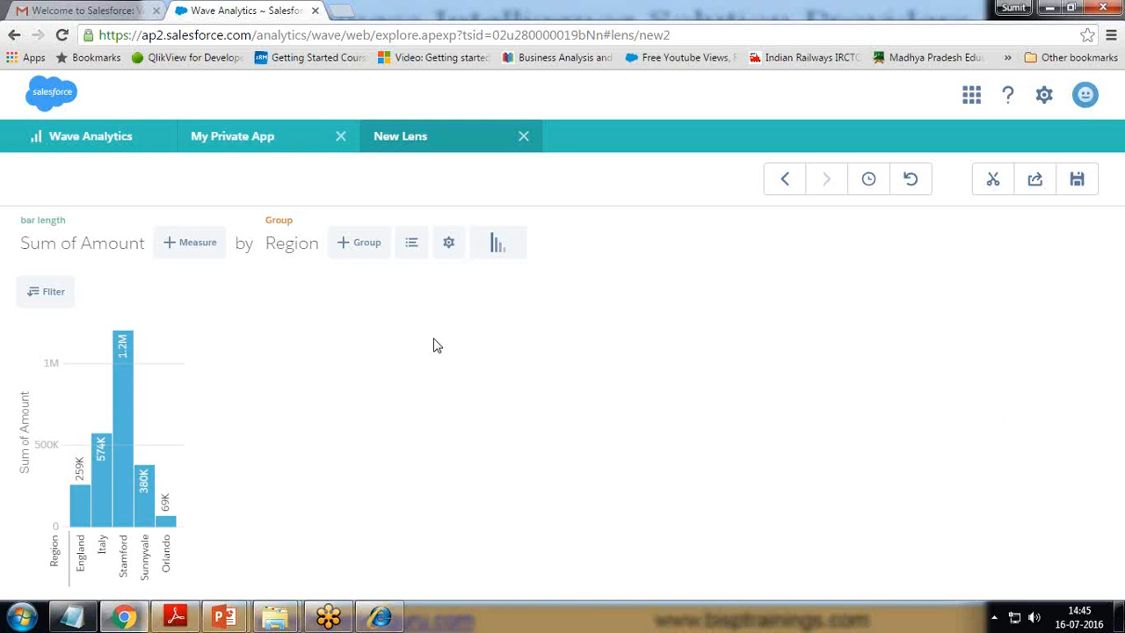
{"action": "left_click", "coordinate": [51, 296]}
{"action": "left_click", "coordinate": [659, 372]}
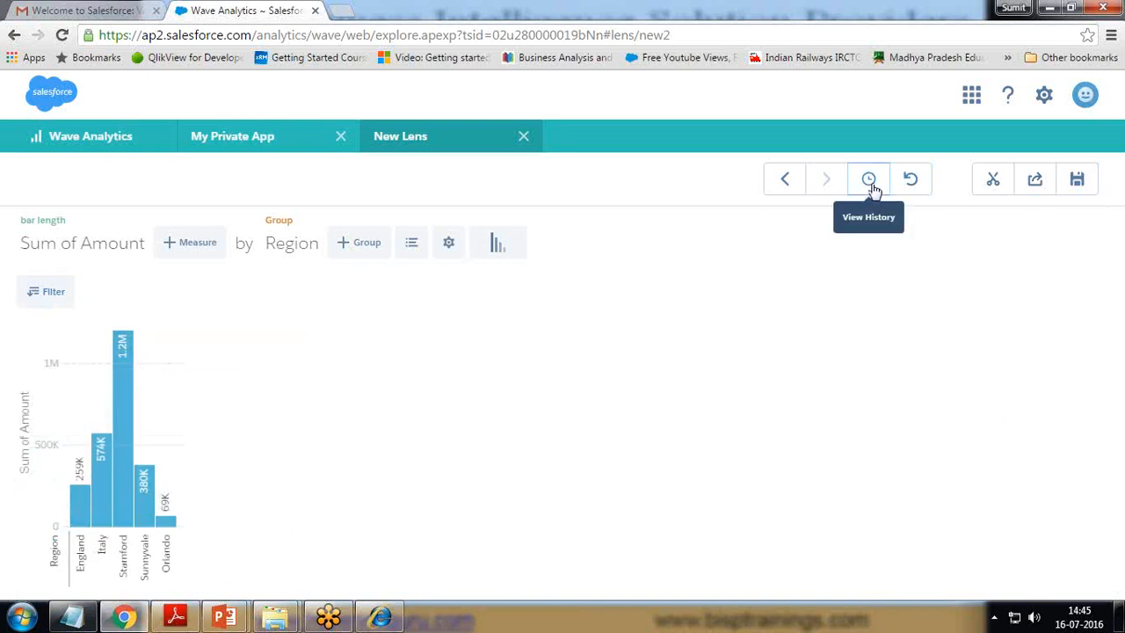
{"action": "left_click", "coordinate": [52, 297]}
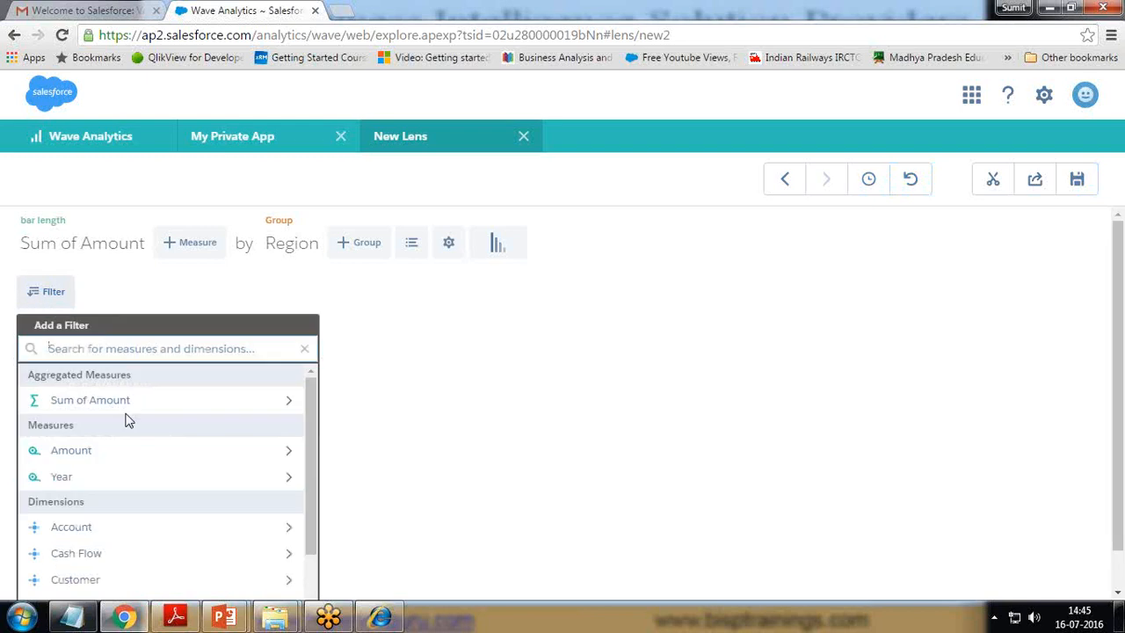
{"action": "scroll", "coordinate": [129, 422], "scroll_direction": "down", "scroll_amount": 1}
{"action": "scroll", "coordinate": [126, 419], "scroll_direction": "down", "scroll_amount": 2}
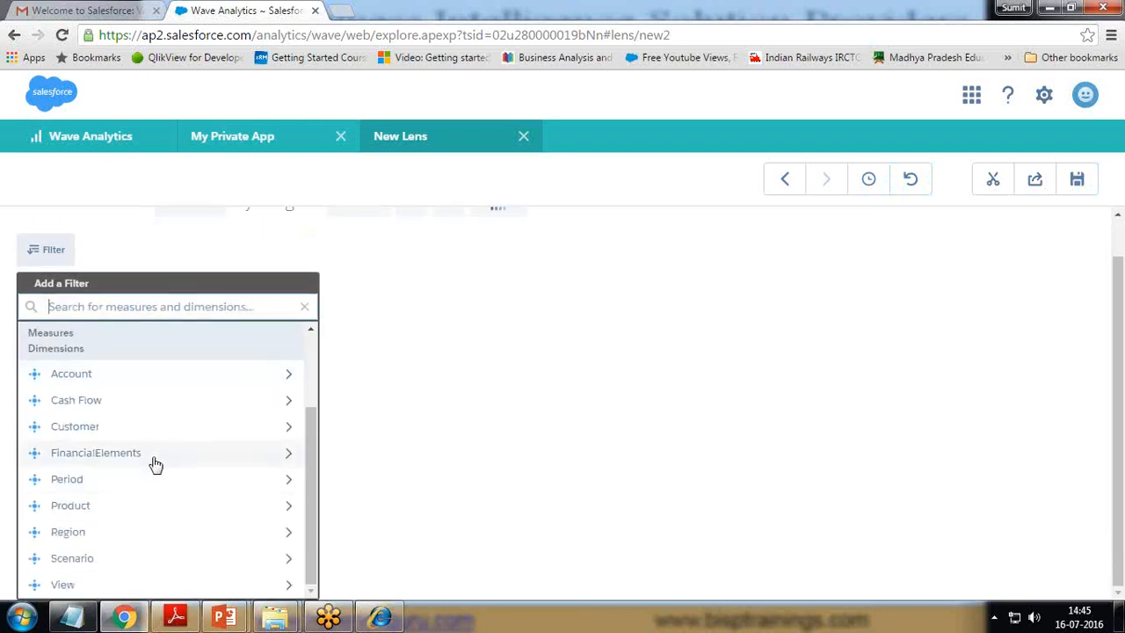
{"action": "left_click", "coordinate": [155, 455]}
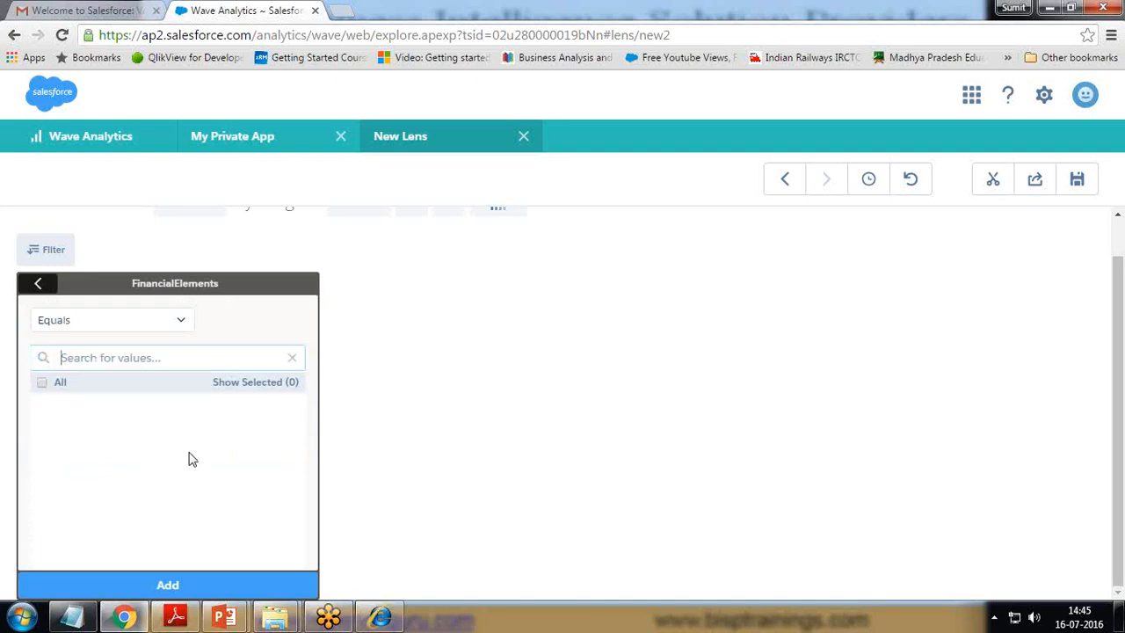
{"action": "left_click", "coordinate": [43, 384]}
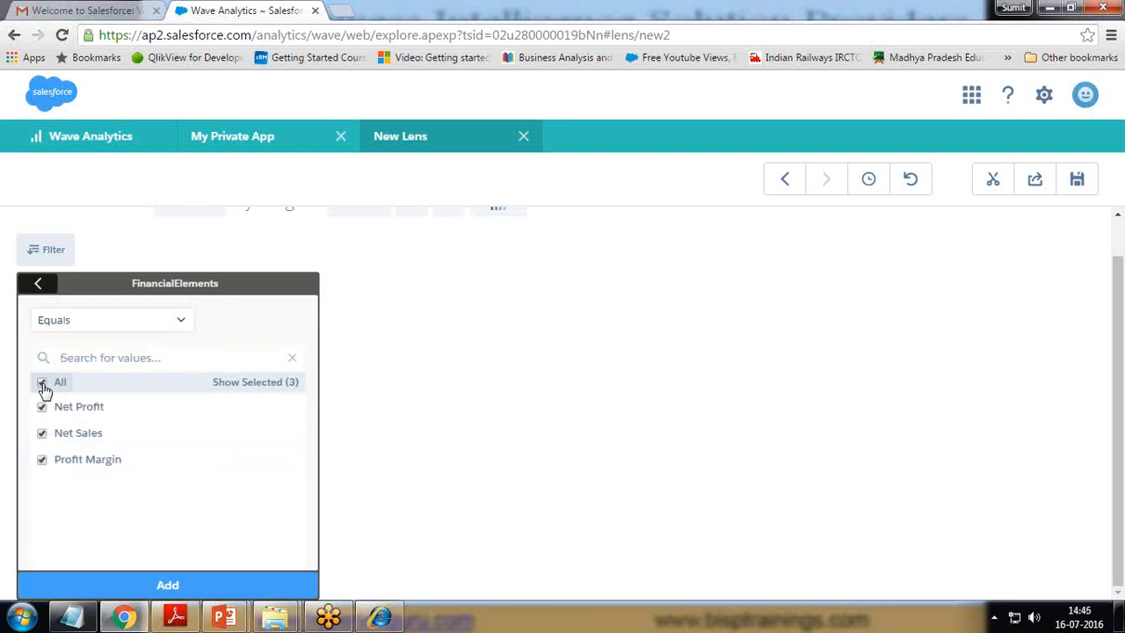
{"action": "left_click", "coordinate": [187, 584]}
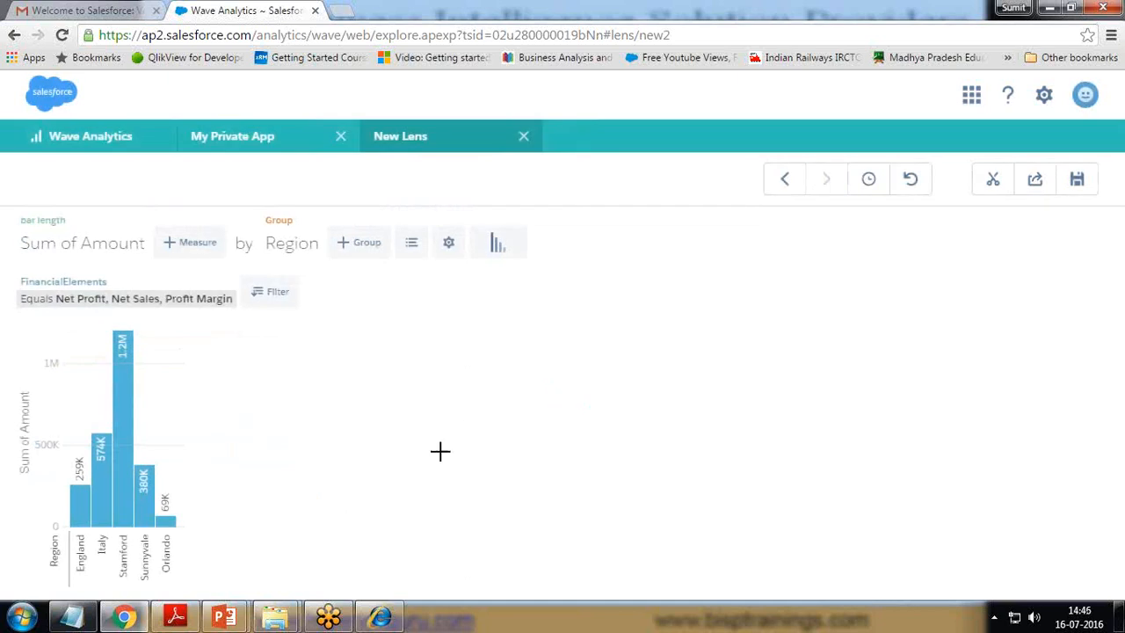
Step: Remove the FinancialElements filter, leaving the Region columns unfiltered
{"action": "left_click", "coordinate": [262, 296]}
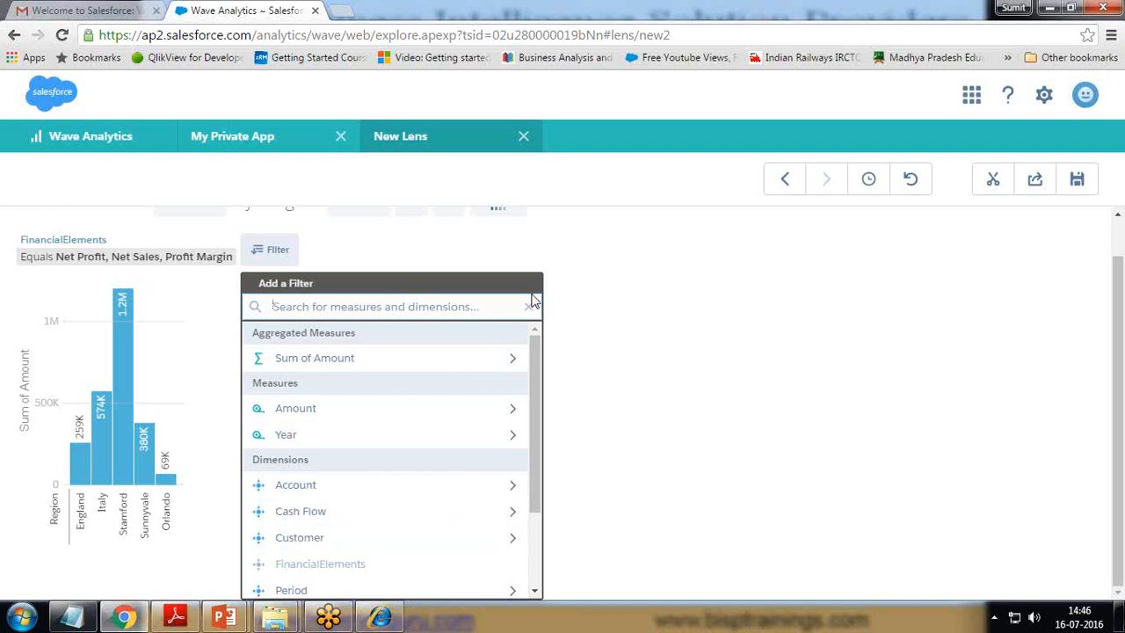
{"action": "left_click", "coordinate": [720, 405]}
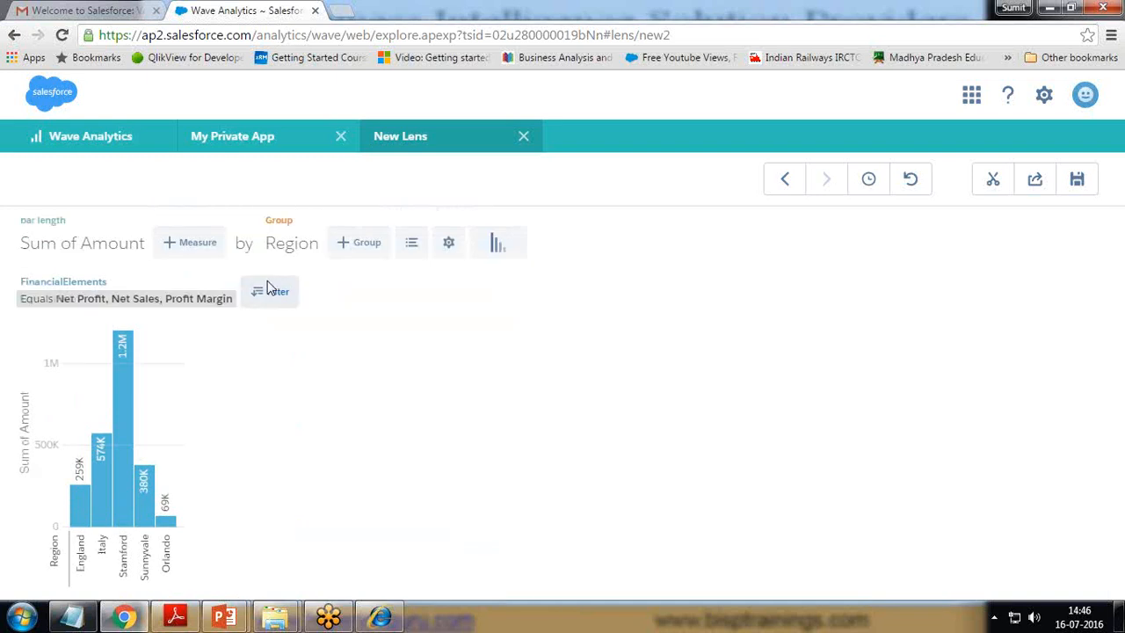
{"action": "left_click", "coordinate": [229, 280]}
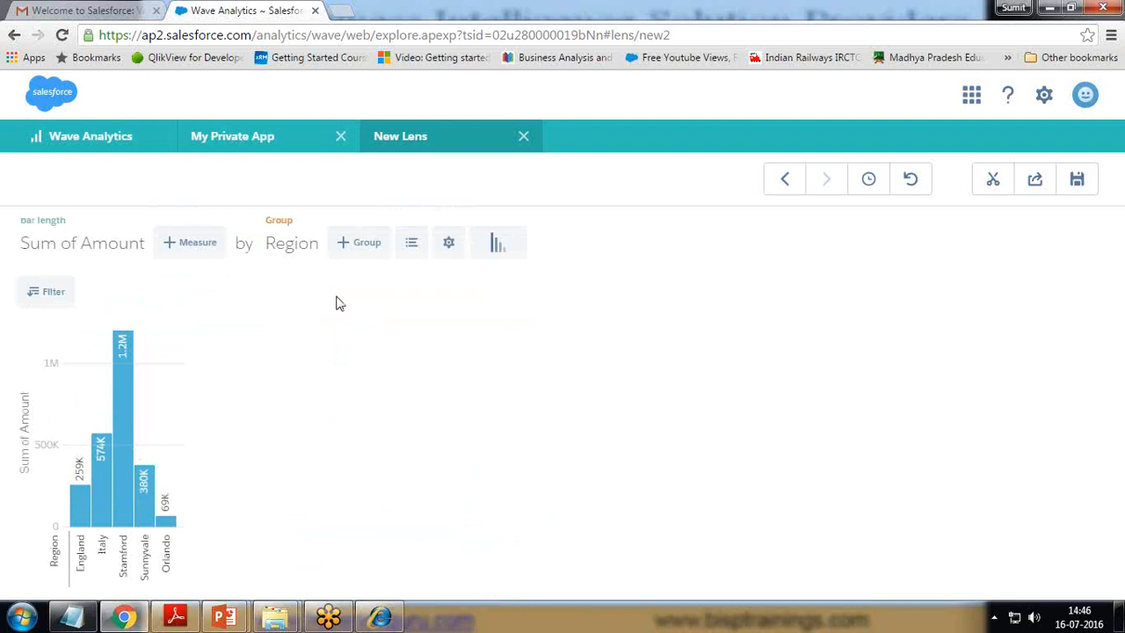
{"action": "left_click", "coordinate": [412, 246]}
Step: Sort the regions ascending and display them as a donut chart
{"action": "left_click", "coordinate": [448, 246]}
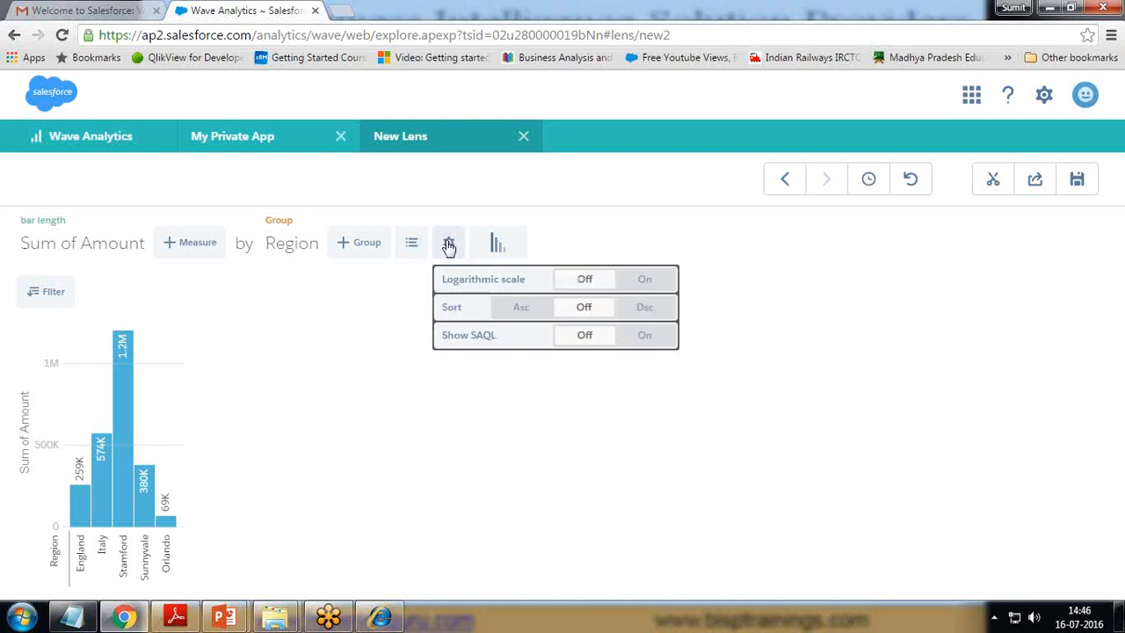
{"action": "left_click", "coordinate": [530, 307]}
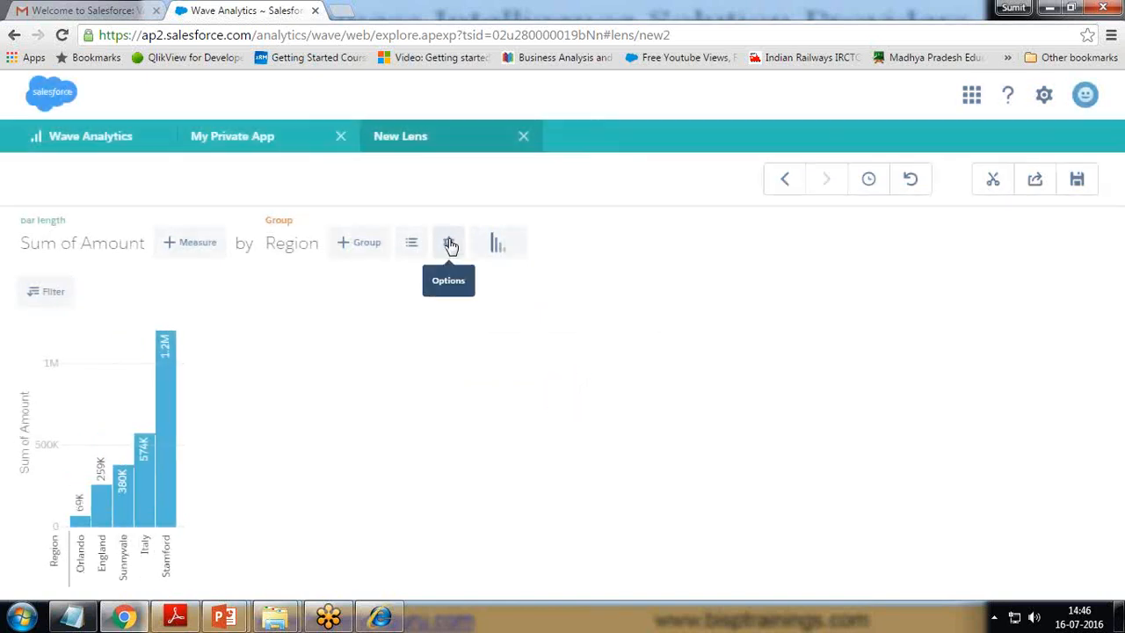
{"action": "left_click", "coordinate": [497, 245]}
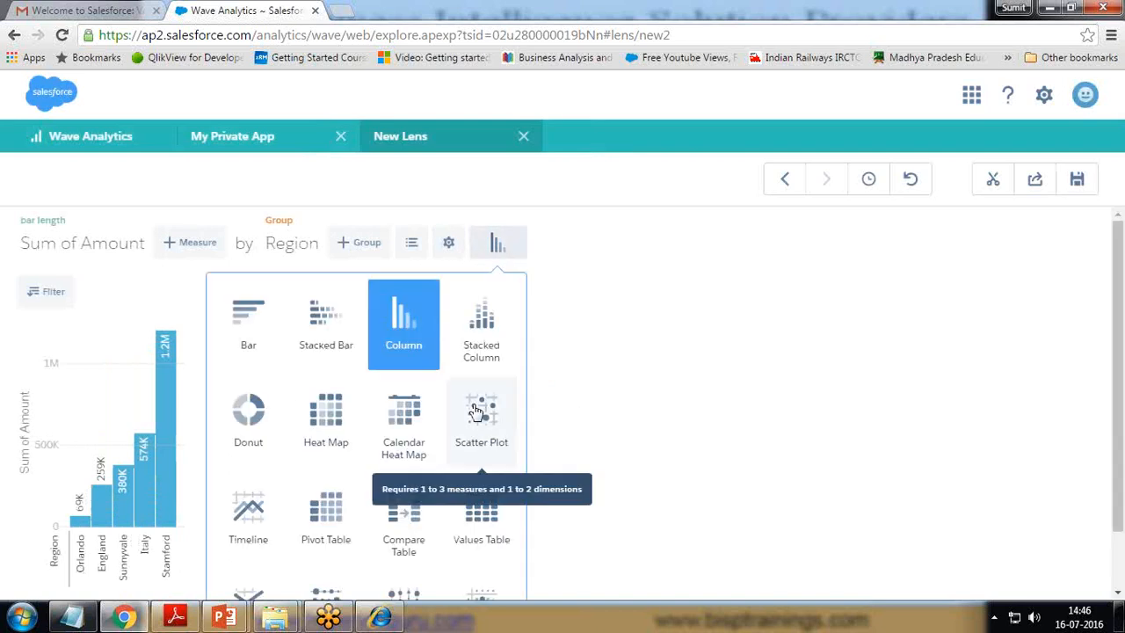
{"action": "left_click", "coordinate": [251, 418]}
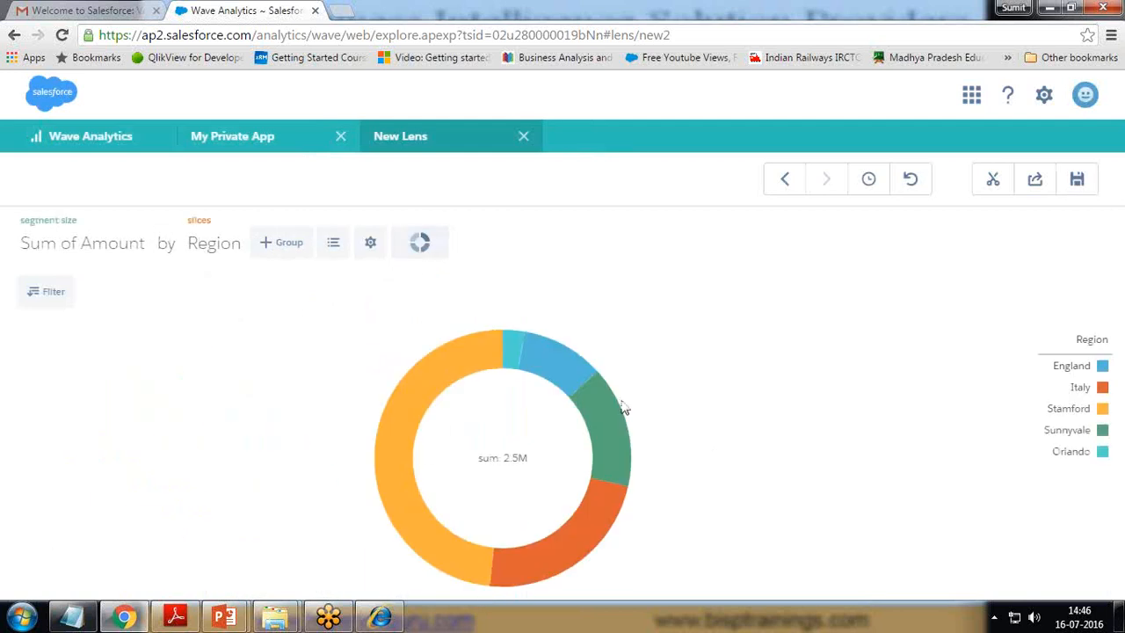
Step: Try the Timeline and Values Table views of the amounts
{"action": "left_click", "coordinate": [424, 244]}
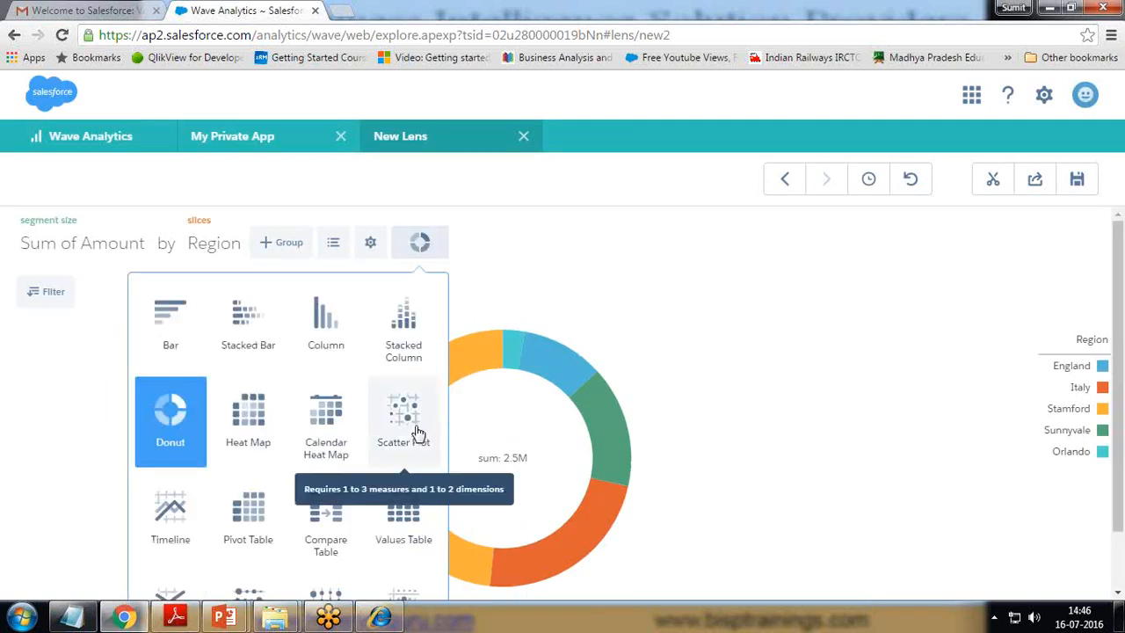
{"action": "scroll", "coordinate": [252, 446], "scroll_direction": "down", "scroll_amount": 1}
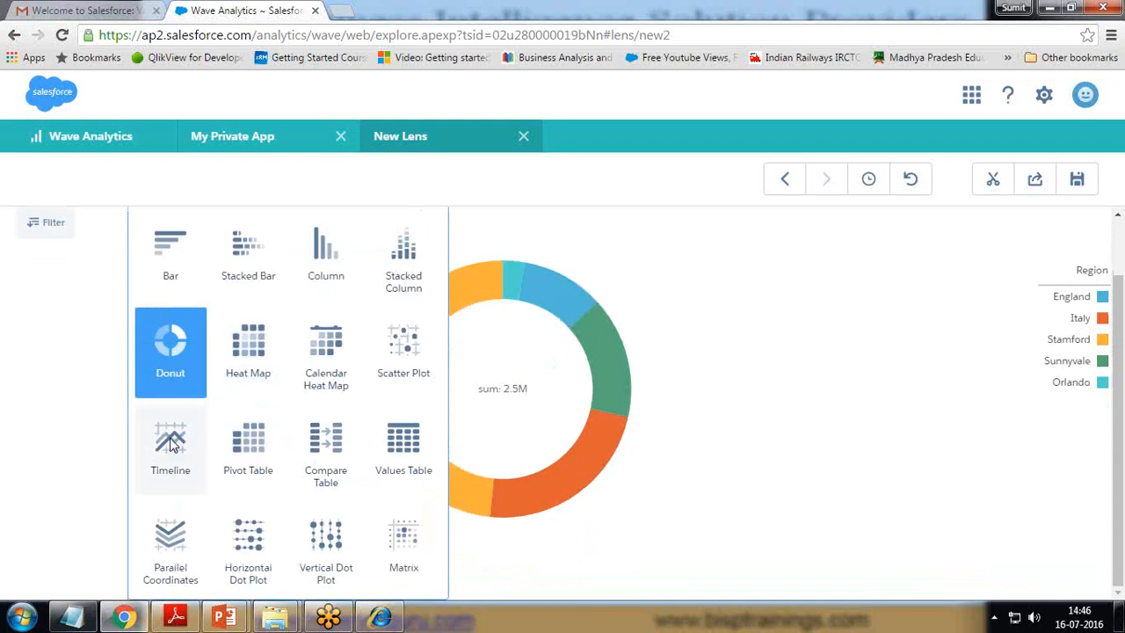
{"action": "left_click", "coordinate": [170, 531]}
{"action": "left_click", "coordinate": [421, 245]}
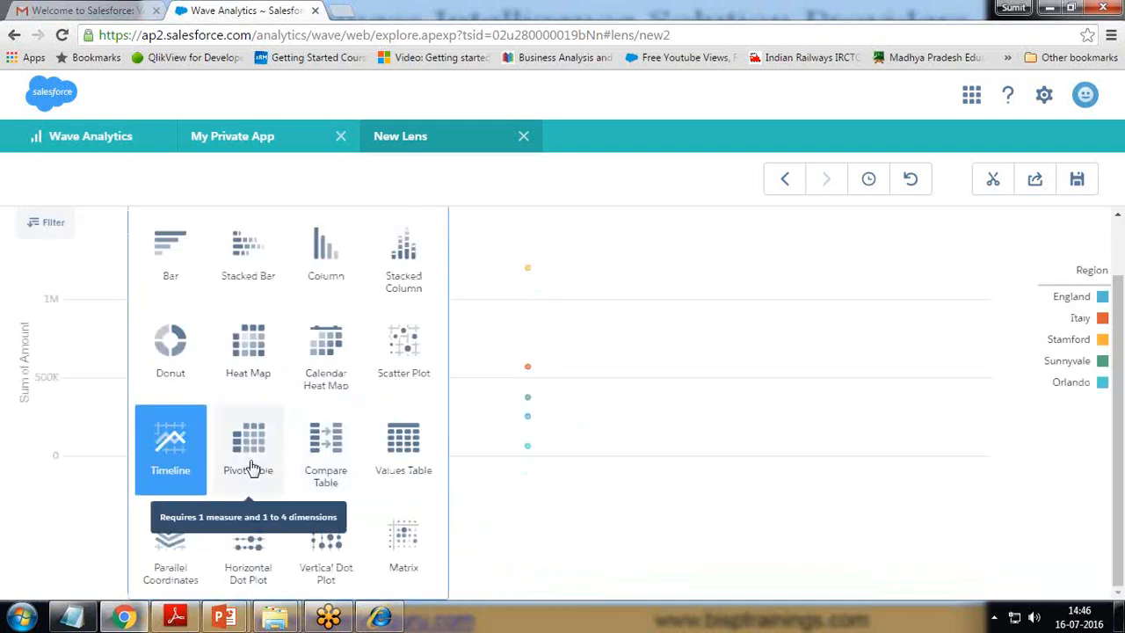
{"action": "left_click", "coordinate": [403, 445]}
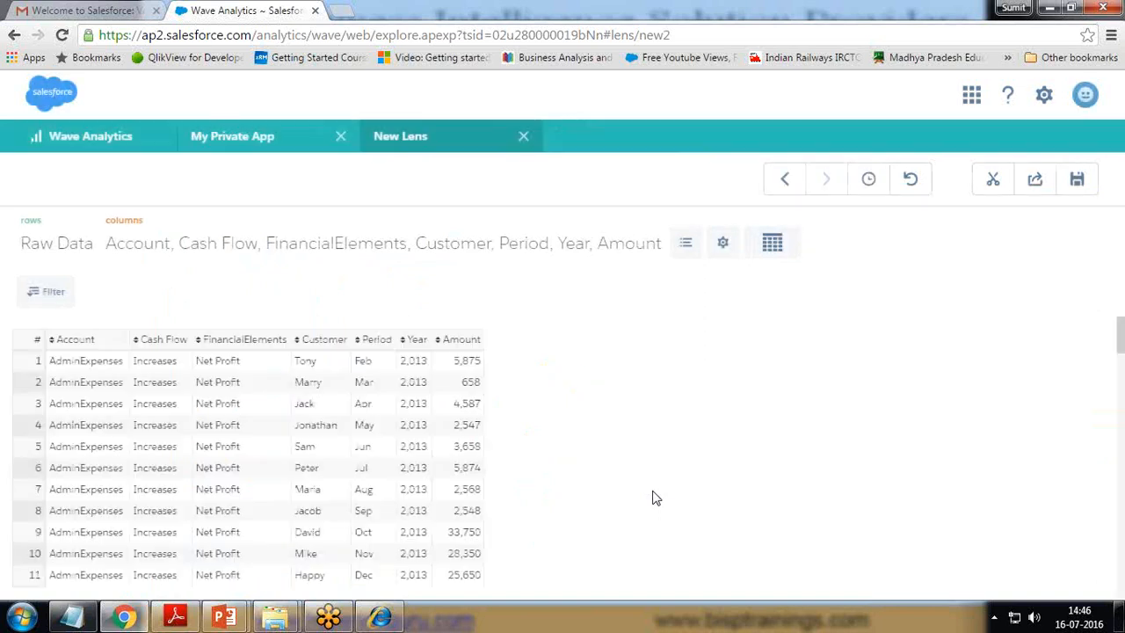
{"action": "scroll", "coordinate": [223, 520], "scroll_direction": "down", "scroll_amount": 10}
{"action": "scroll", "coordinate": [211, 514], "scroll_direction": "up", "scroll_amount": 10}
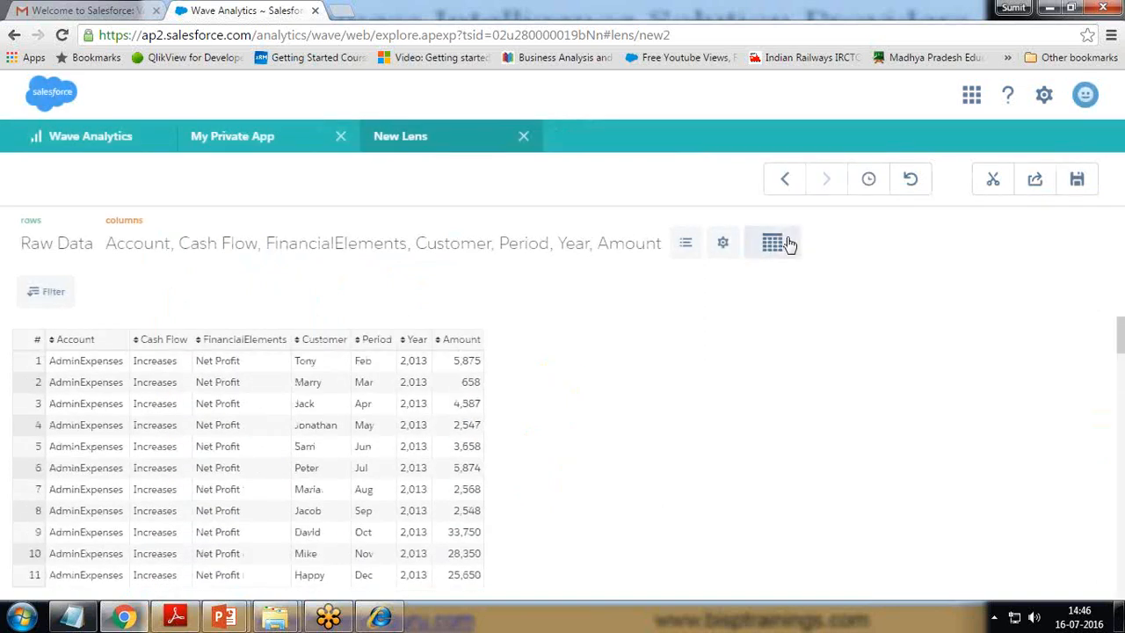
Step: Return to a column chart of Sum of Amount grouped by Region
{"action": "left_click", "coordinate": [779, 243]}
{"action": "left_click", "coordinate": [683, 253]}
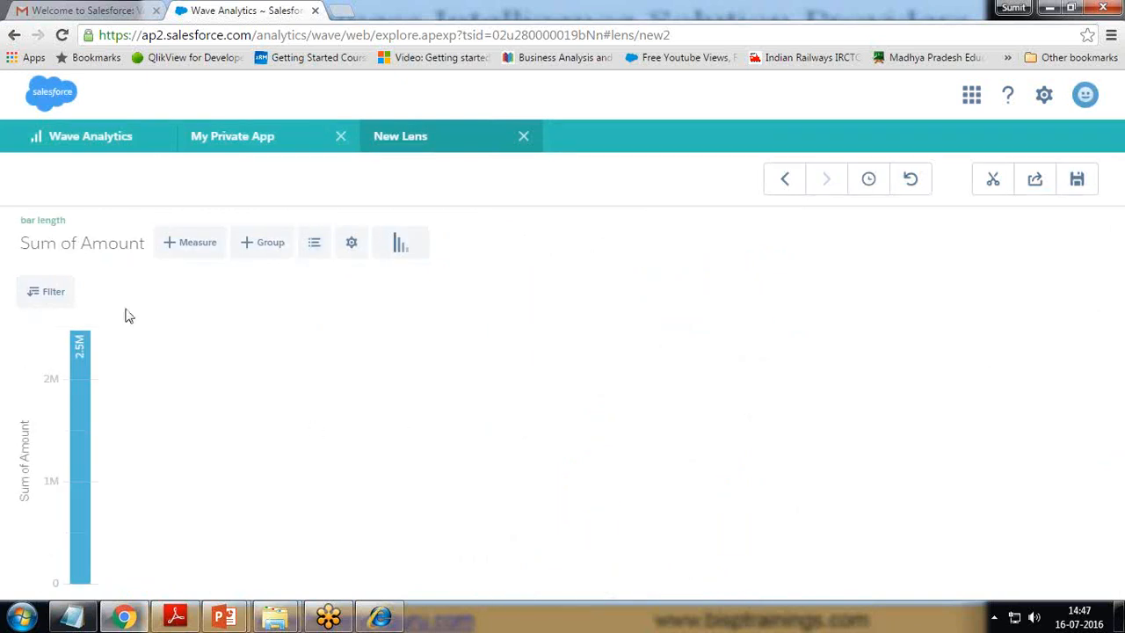
{"action": "left_click", "coordinate": [274, 245]}
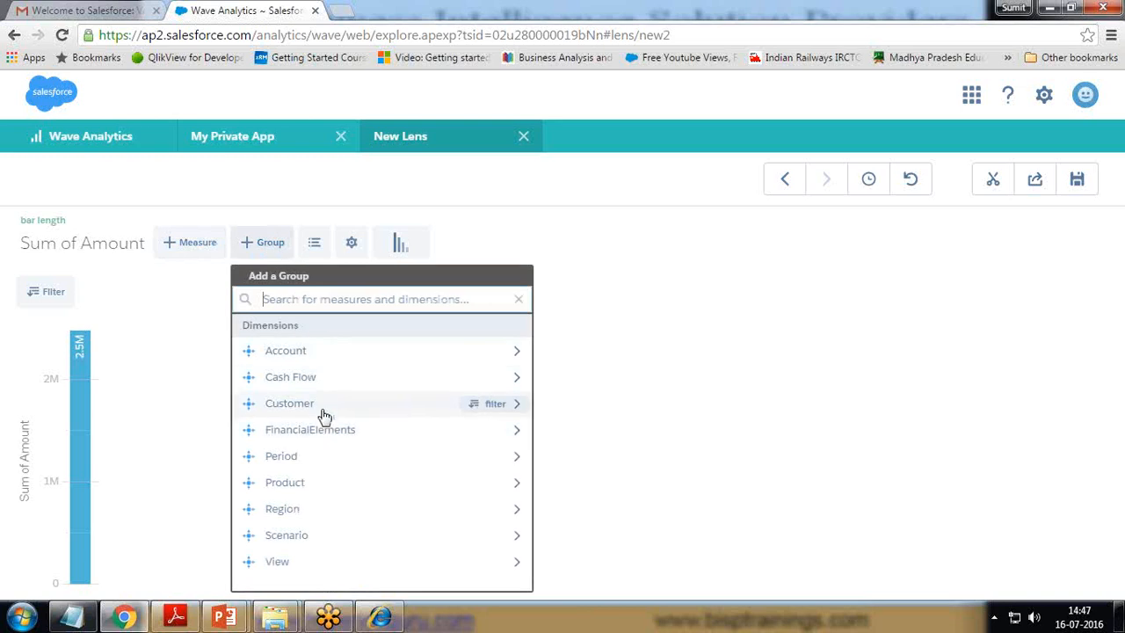
{"action": "left_click", "coordinate": [296, 512]}
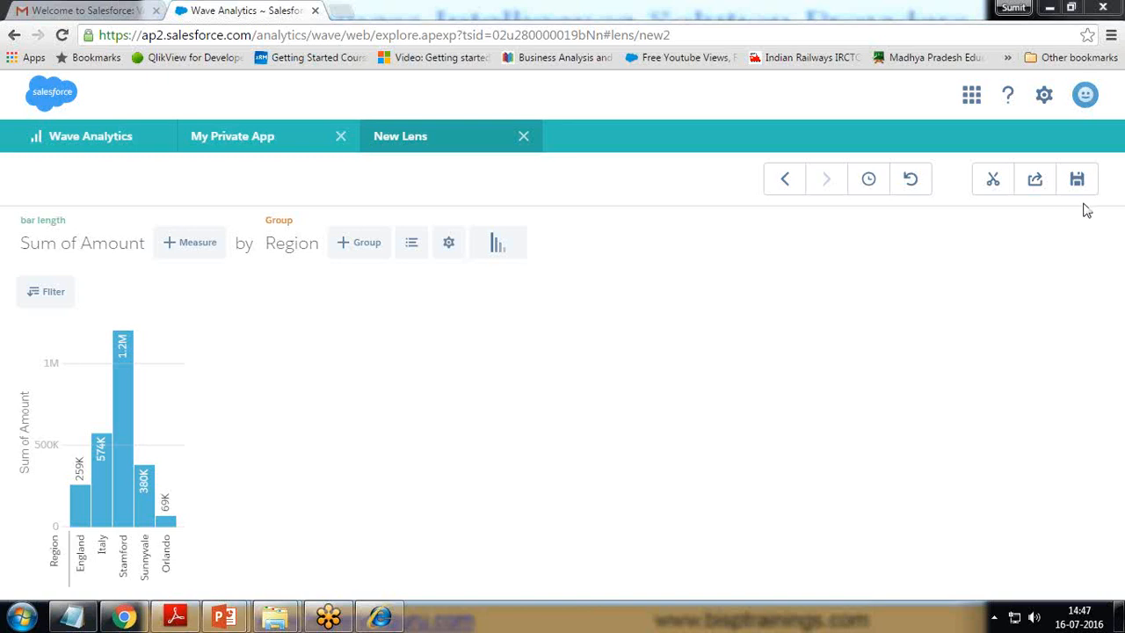
Step: Restore the donut chart from the history entry 'chart type changed to: pie'
{"action": "left_click", "coordinate": [868, 182]}
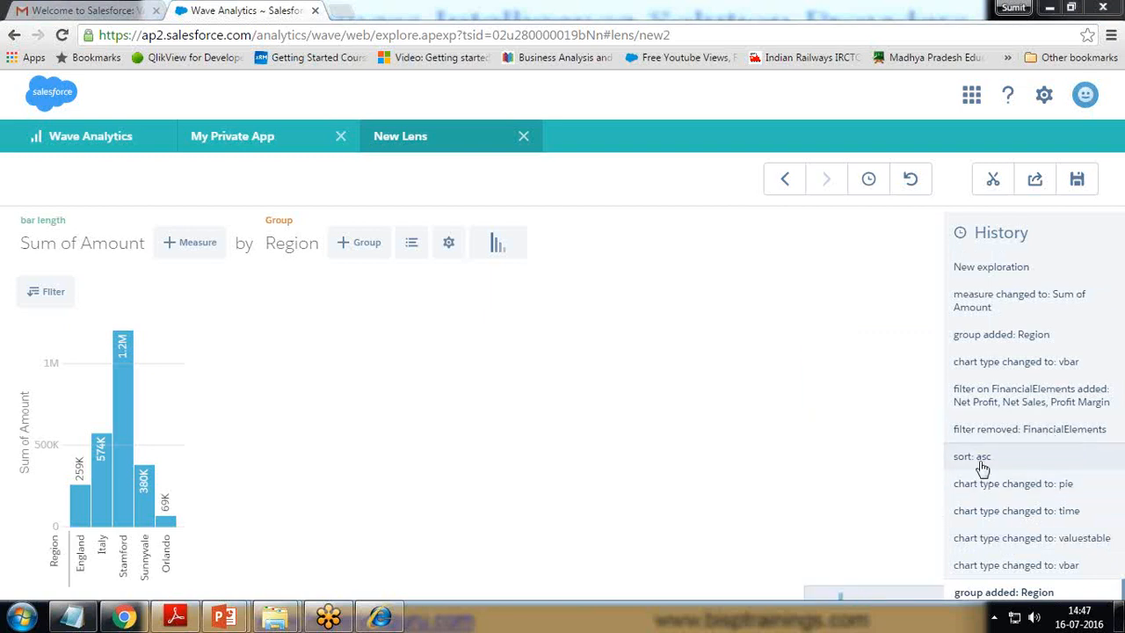
{"action": "mouse_move", "coordinate": [996, 442]}
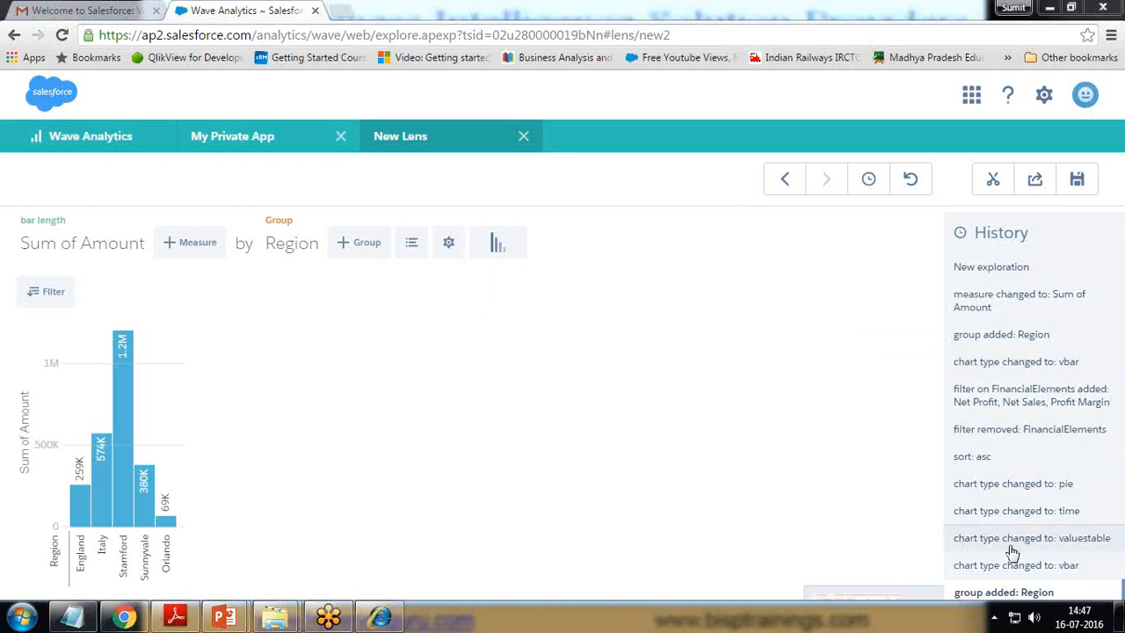
{"action": "mouse_move", "coordinate": [1003, 577]}
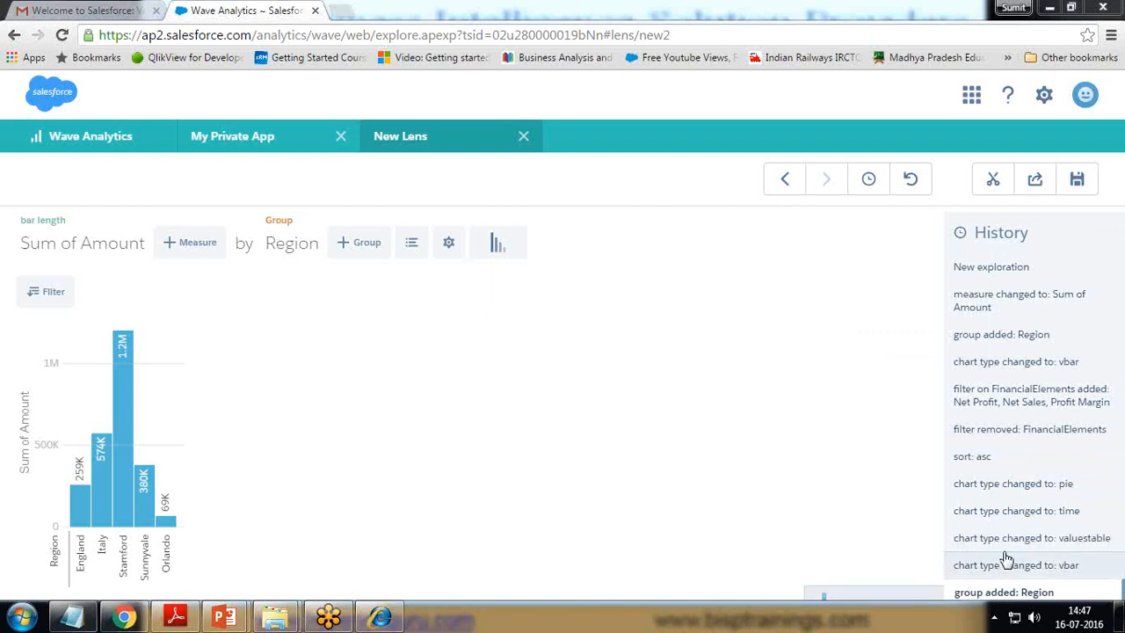
{"action": "mouse_move", "coordinate": [1007, 490]}
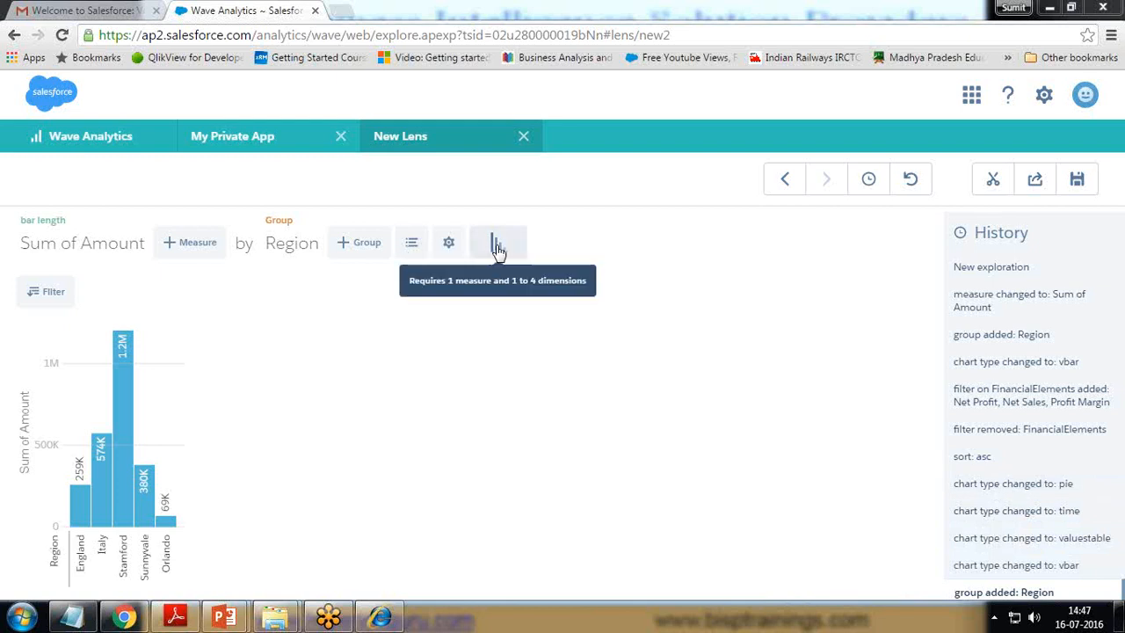
{"action": "left_click", "coordinate": [999, 488]}
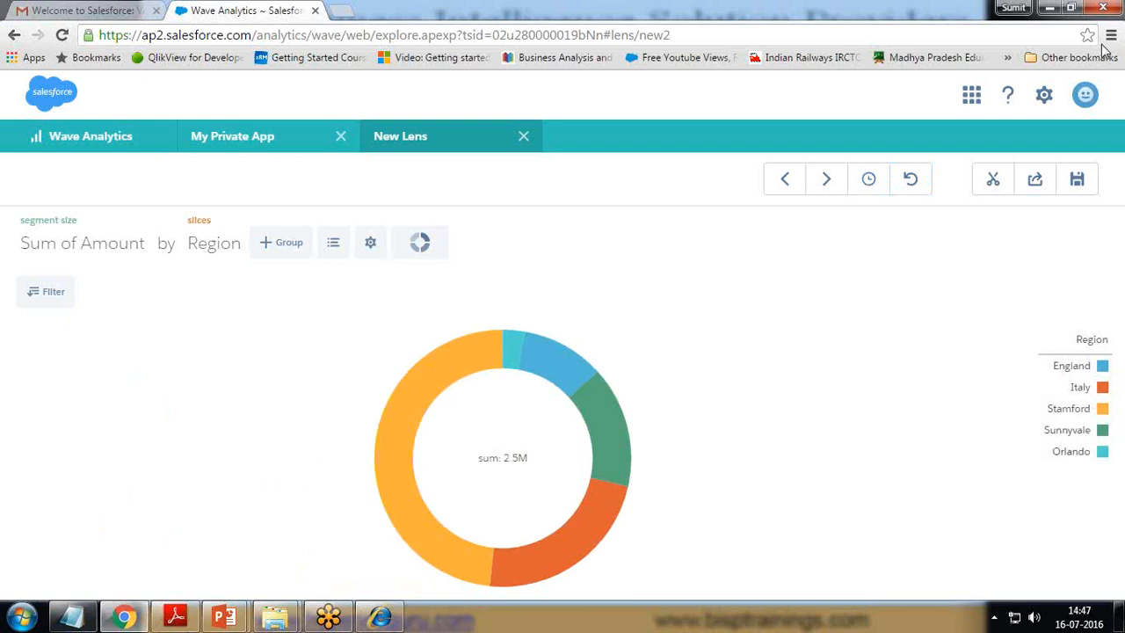
Step: Look through the Share dialog's Post and Download options, then close it without sharing
{"action": "left_click", "coordinate": [1032, 182]}
{"action": "left_click", "coordinate": [449, 268]}
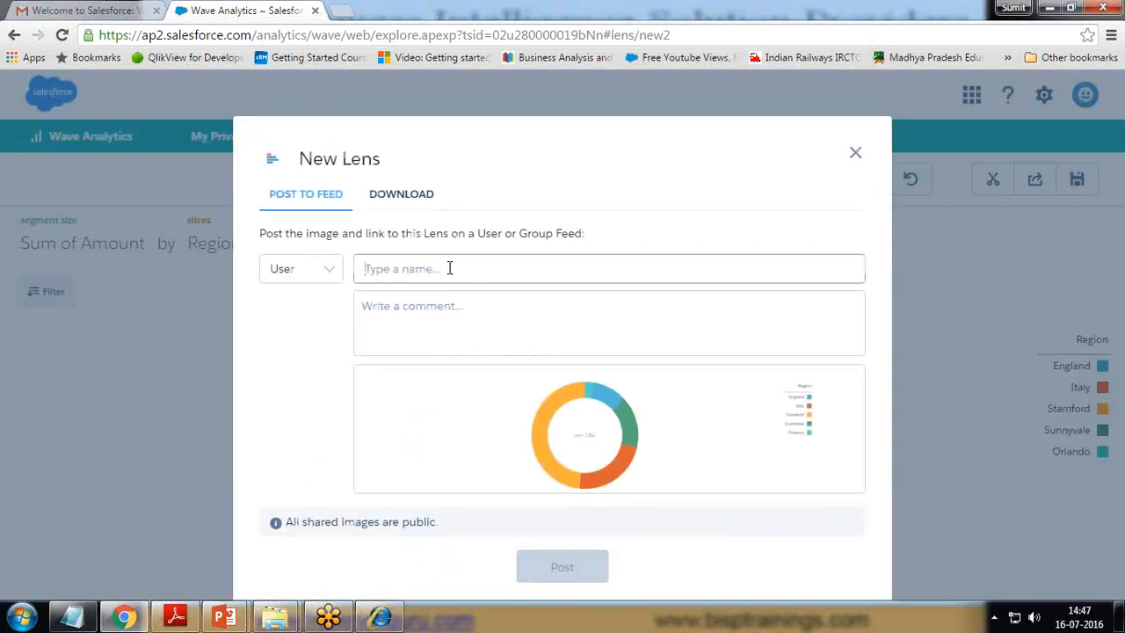
{"action": "left_click", "coordinate": [326, 269]}
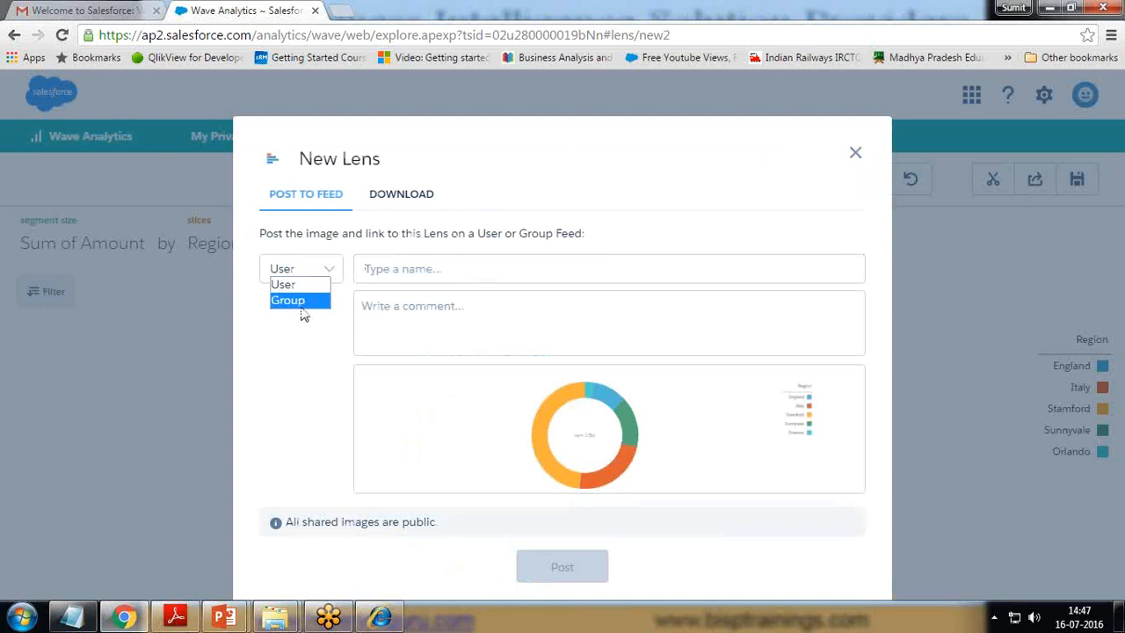
{"action": "left_click", "coordinate": [299, 352]}
{"action": "left_click", "coordinate": [407, 197]}
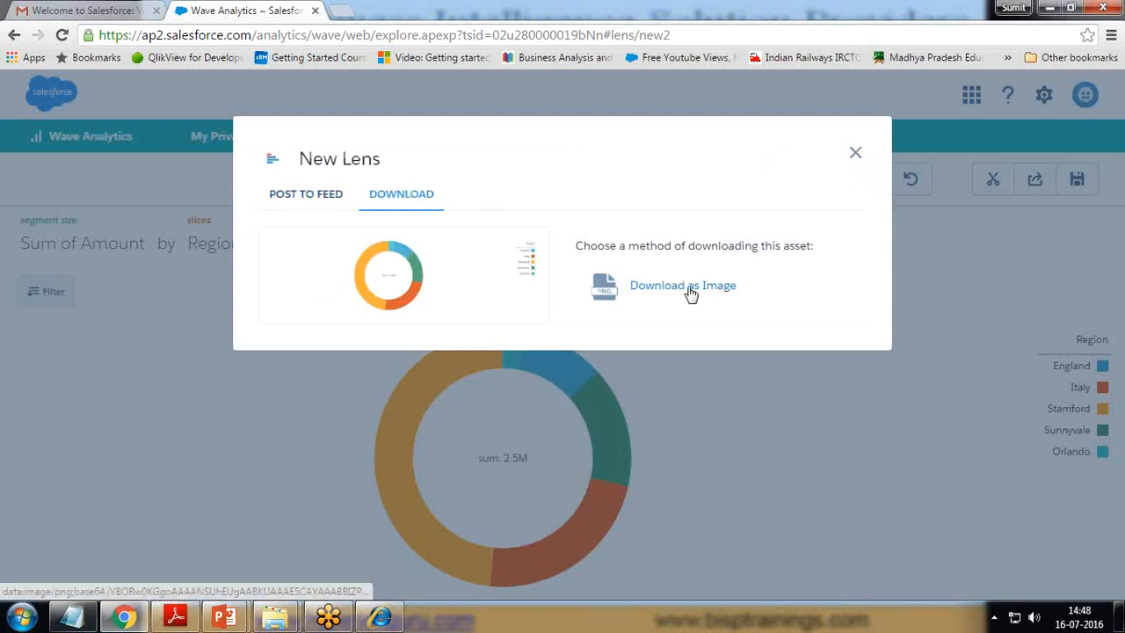
{"action": "left_click", "coordinate": [855, 153]}
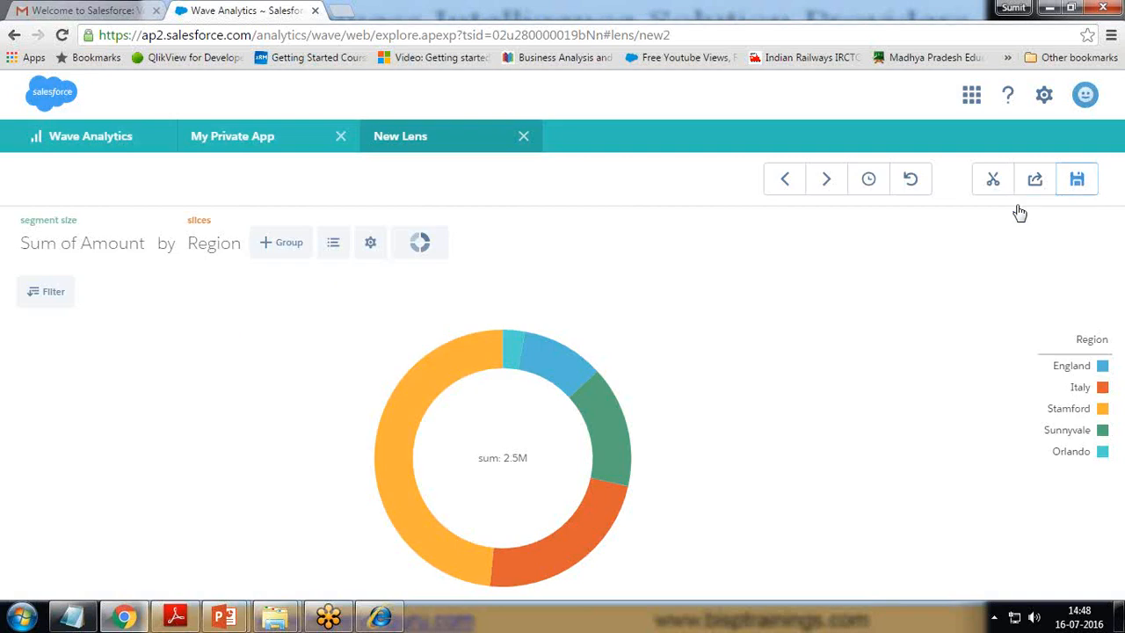
Step: Save the lens as 'Region Wise Expenditure' in My Private App
{"action": "left_click", "coordinate": [1080, 181]}
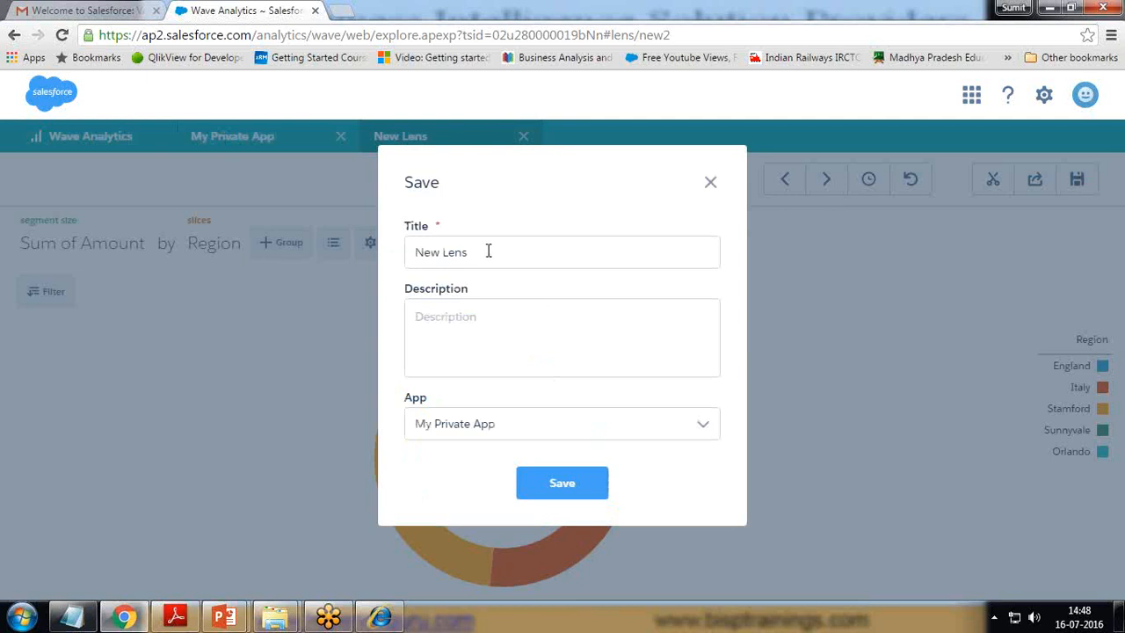
{"action": "left_click_drag", "start_coordinate": [482, 254], "coordinate": [289, 254]}
{"action": "key", "text": "BackSpace"}
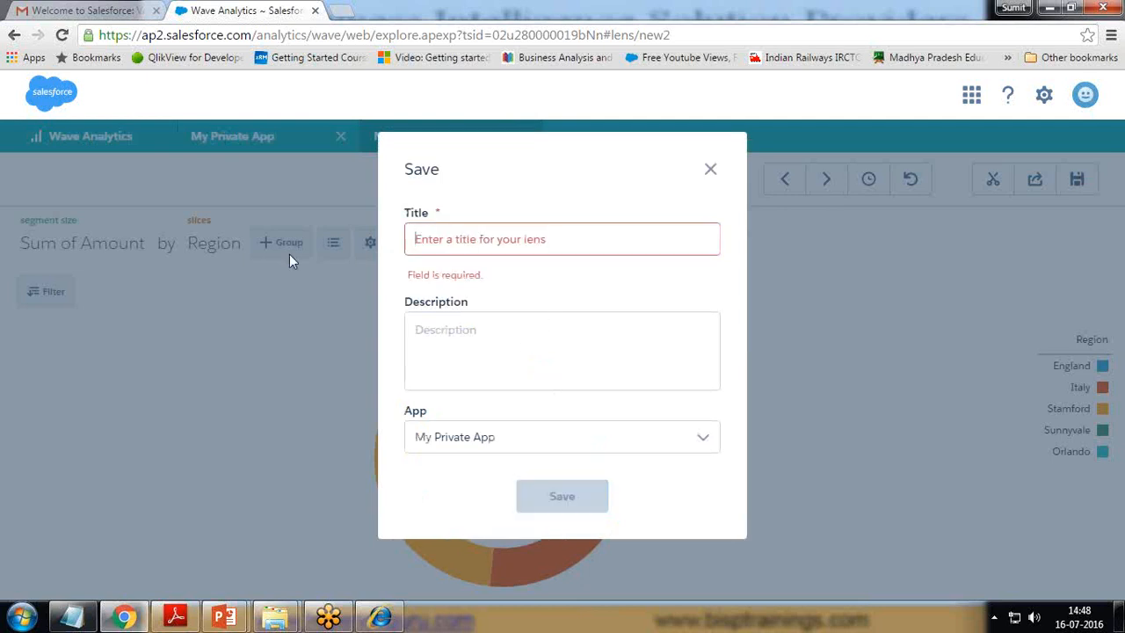
{"action": "type", "text": "Region Wls"}
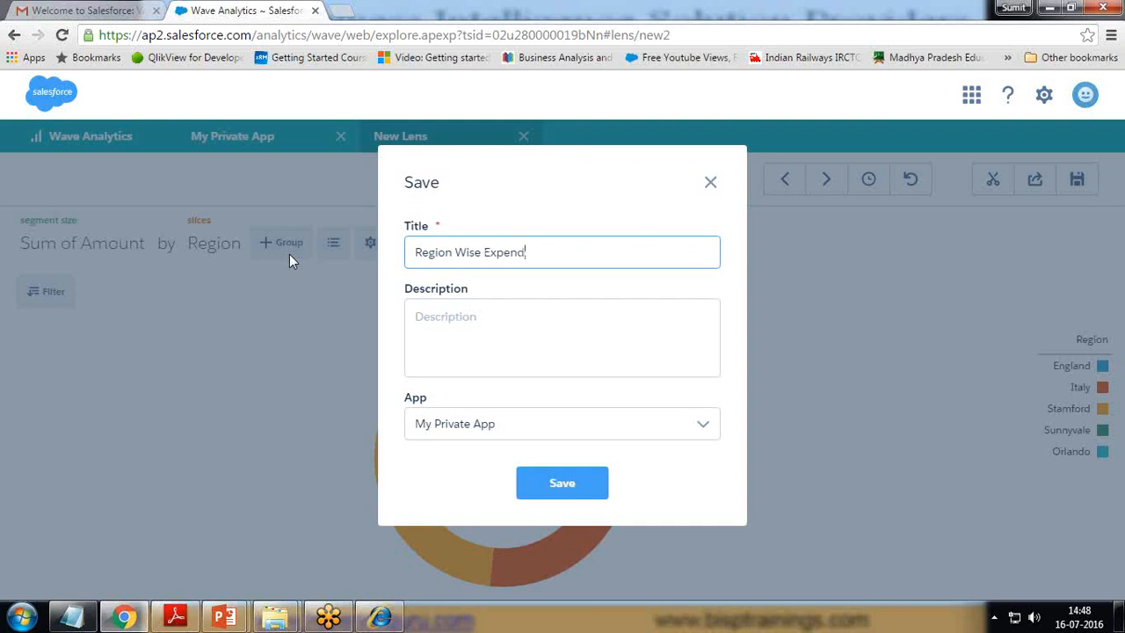
{"action": "left_click", "coordinate": [512, 423]}
{"action": "left_click", "coordinate": [491, 466]}
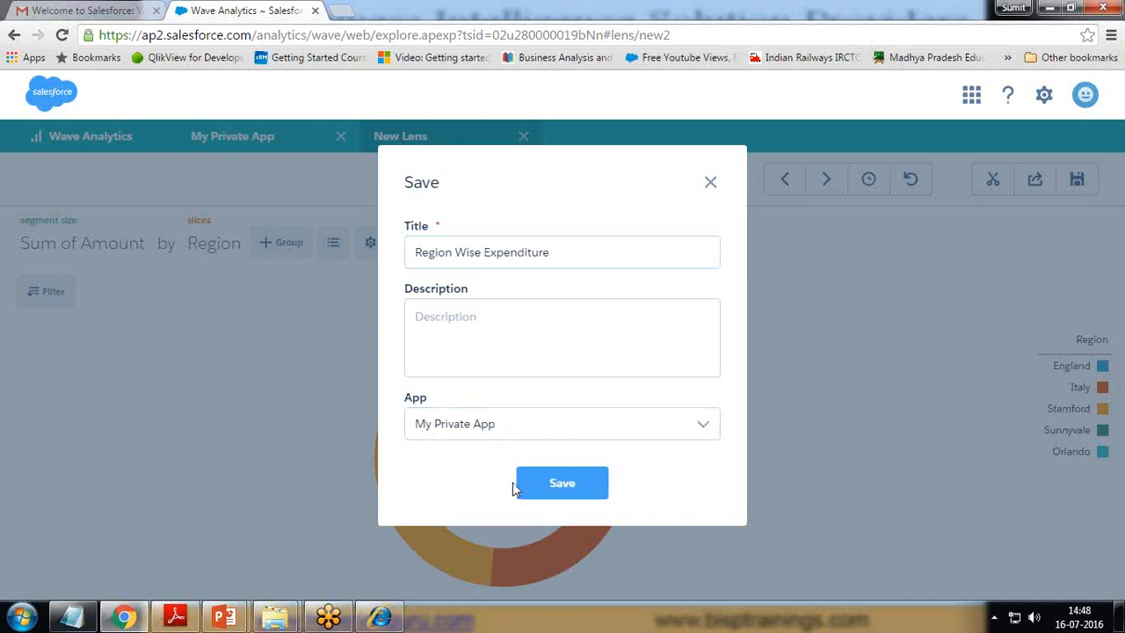
{"action": "left_click", "coordinate": [541, 489]}
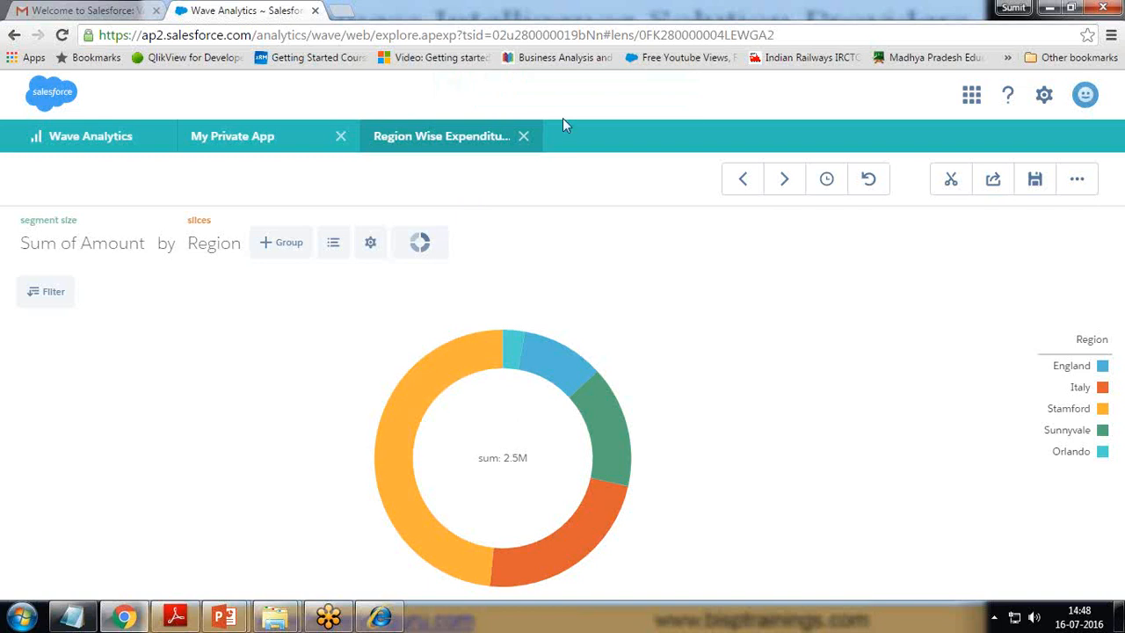
Step: Close the Region Wise Expenditure lens and create a new Blank Dashboard
{"action": "left_click", "coordinate": [1076, 181]}
{"action": "left_click", "coordinate": [523, 136]}
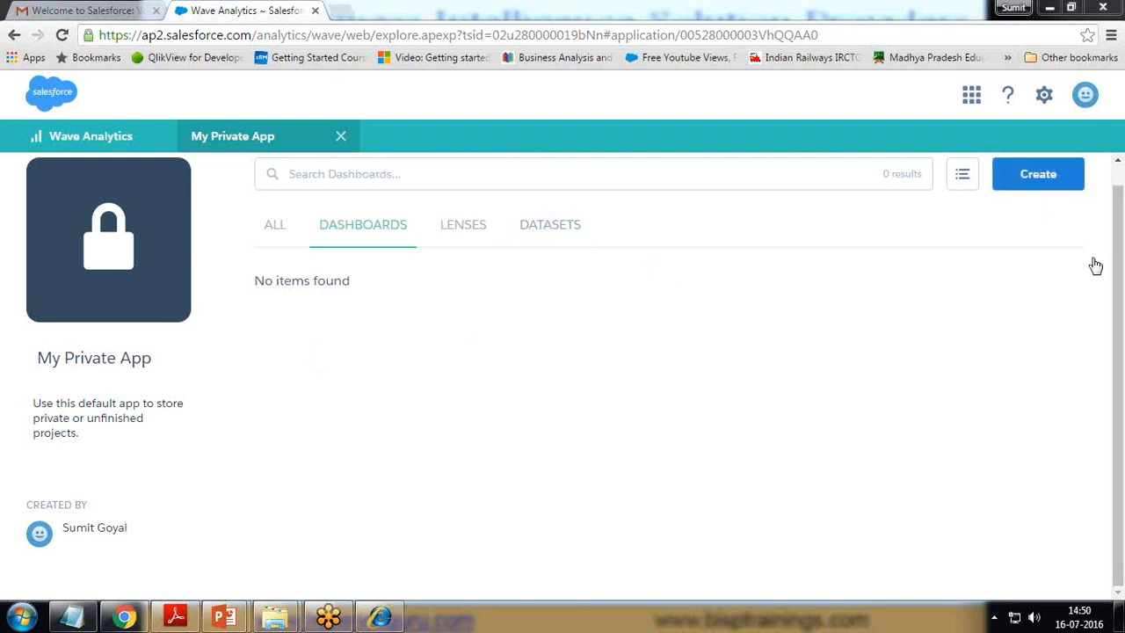
{"action": "left_click", "coordinate": [1033, 179]}
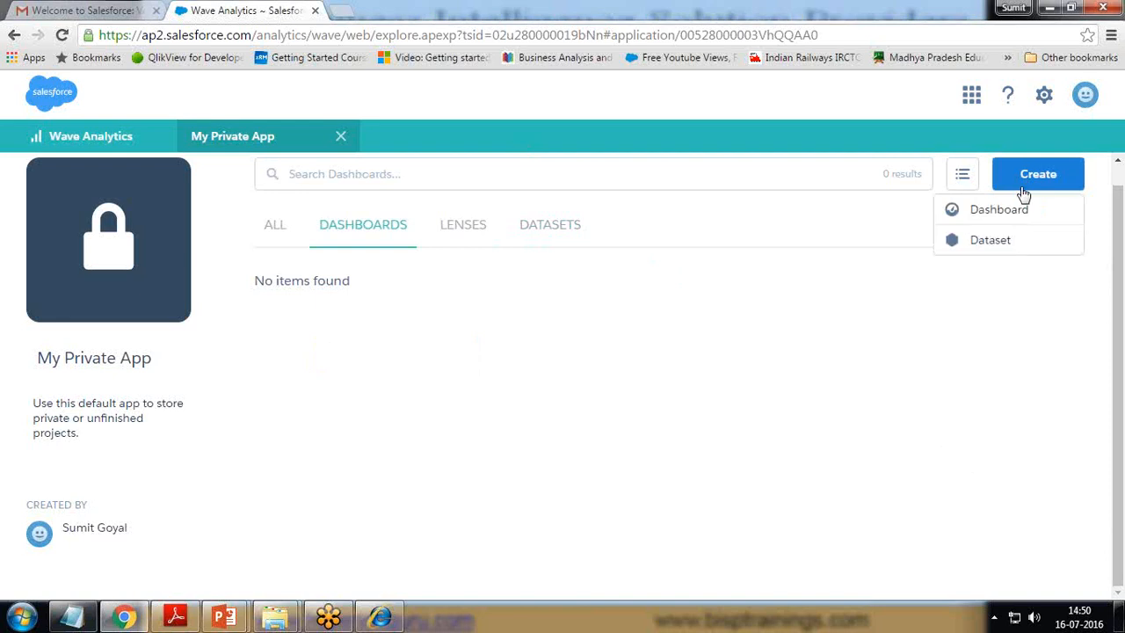
{"action": "left_click", "coordinate": [991, 213]}
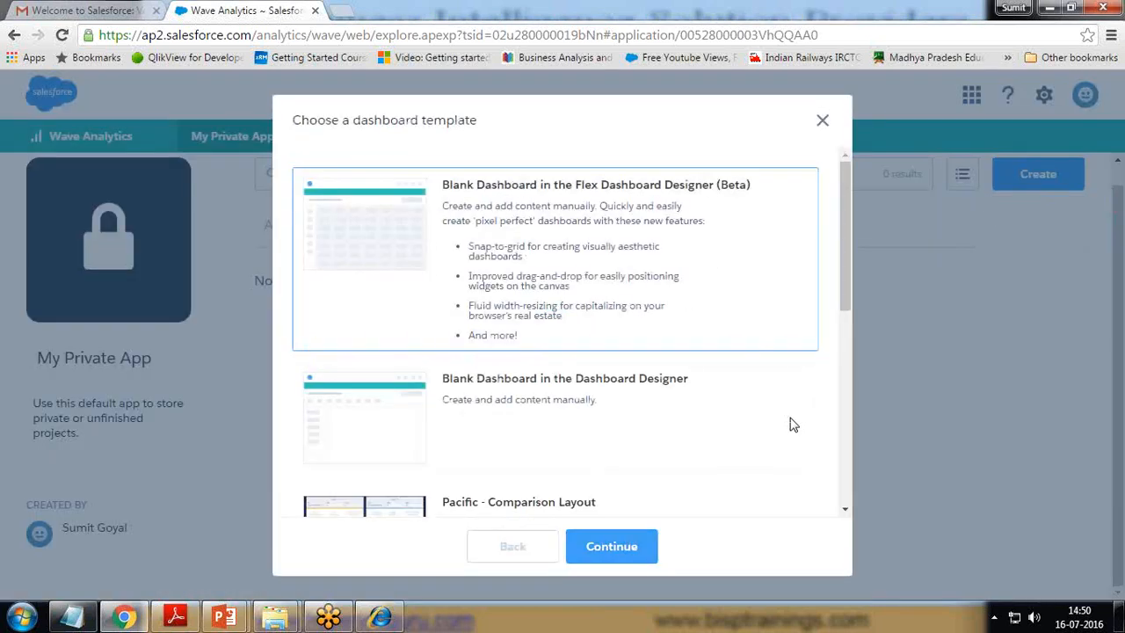
{"action": "left_click_drag", "start_coordinate": [846, 279], "coordinate": [842, 352]}
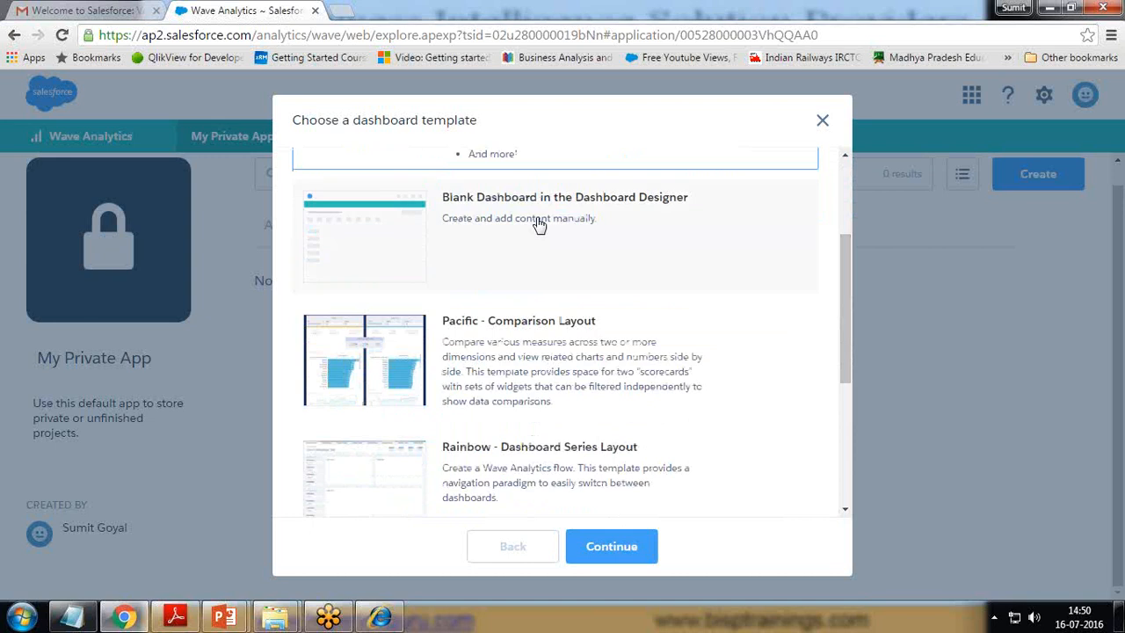
{"action": "left_click", "coordinate": [518, 234]}
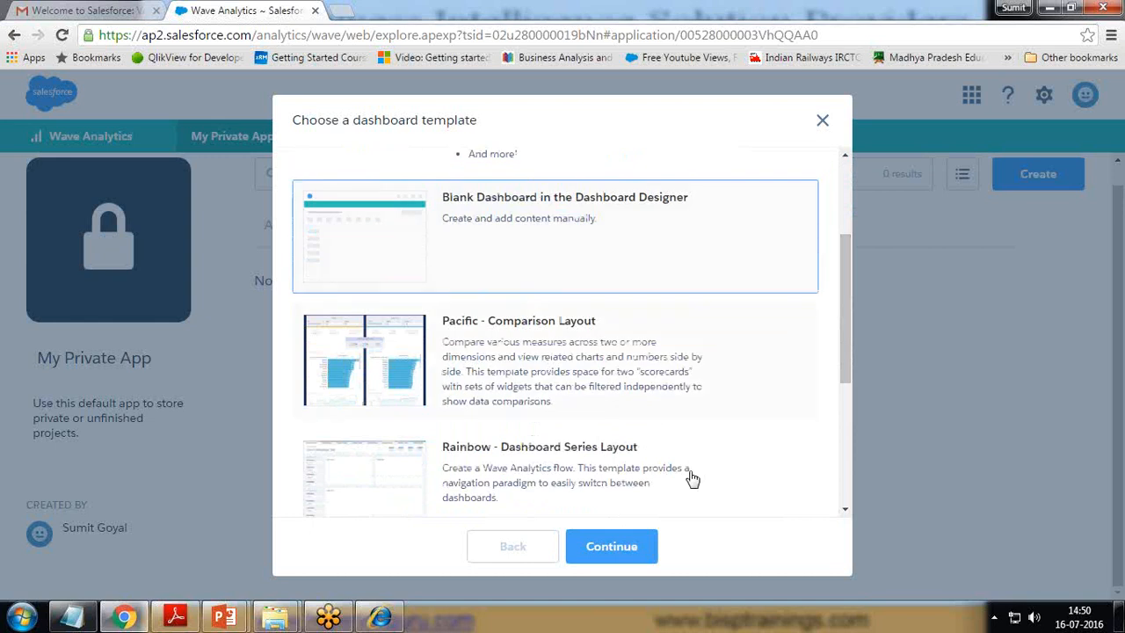
{"action": "left_click_drag", "start_coordinate": [846, 334], "coordinate": [832, 416]}
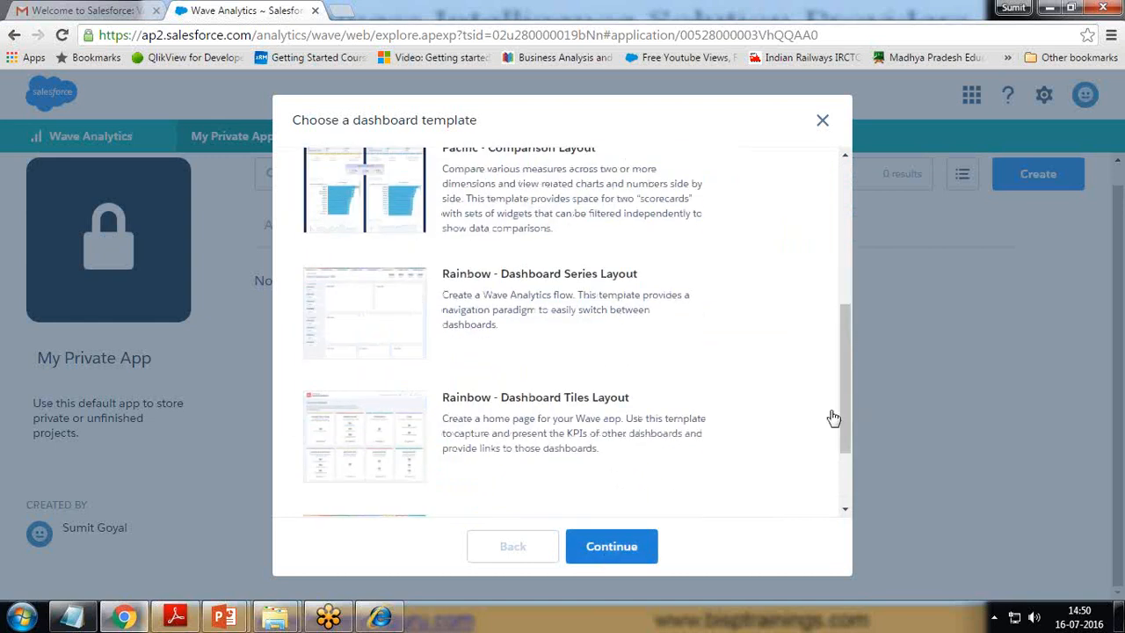
{"action": "left_click", "coordinate": [605, 554]}
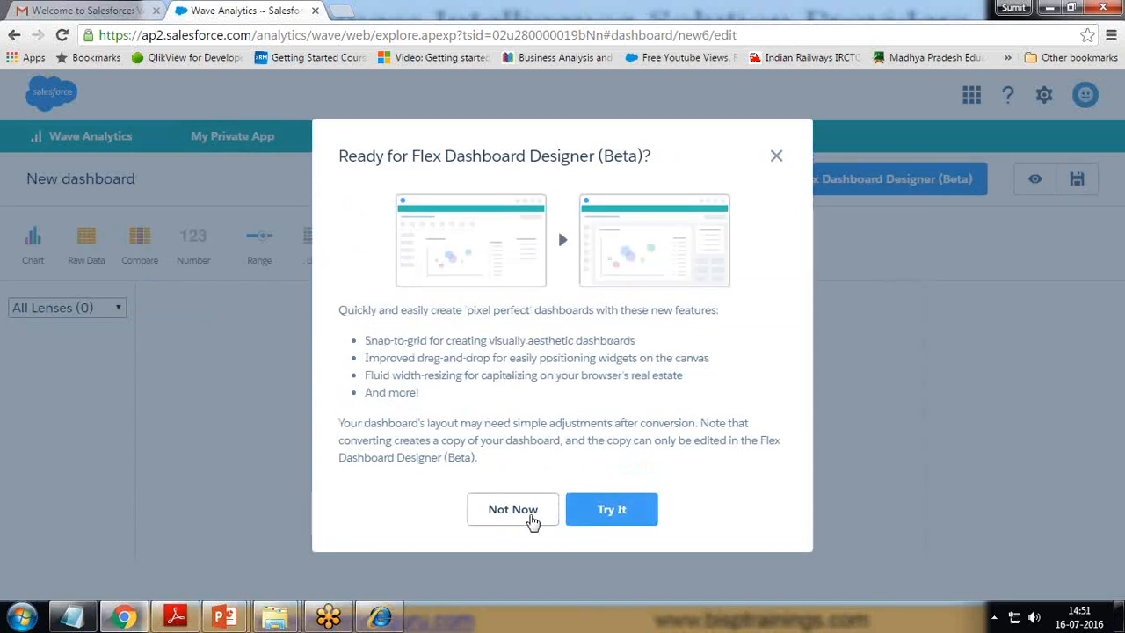
Step: Decline the Flex designer prompt and try adding a chart widget in the classic designer
{"action": "left_click", "coordinate": [525, 511]}
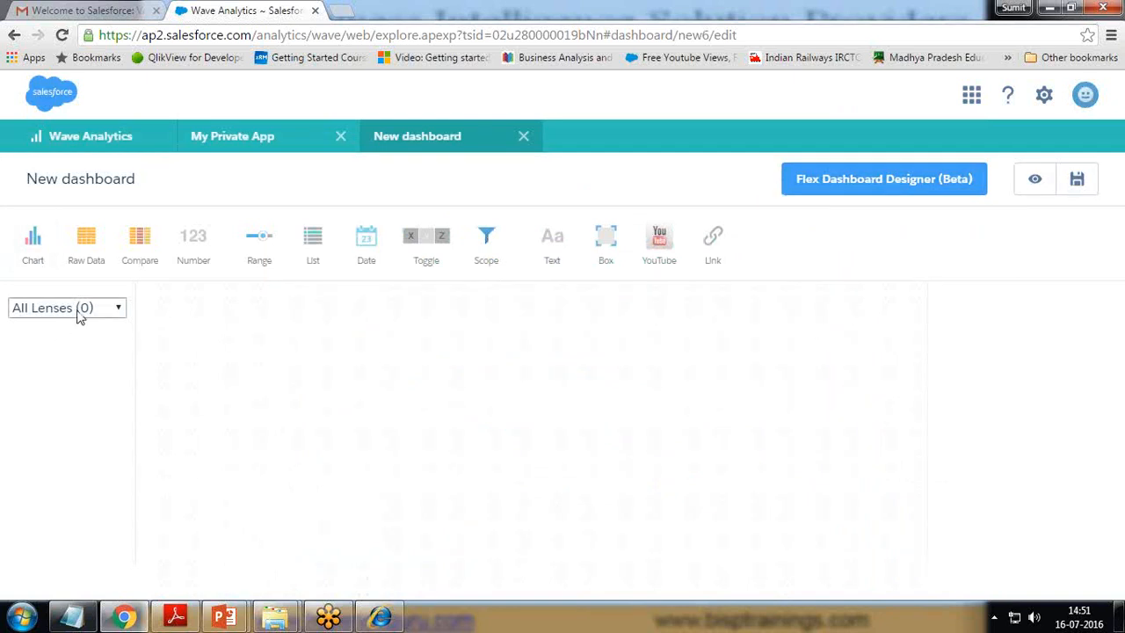
{"action": "left_click", "coordinate": [121, 309]}
{"action": "left_click", "coordinate": [120, 307]}
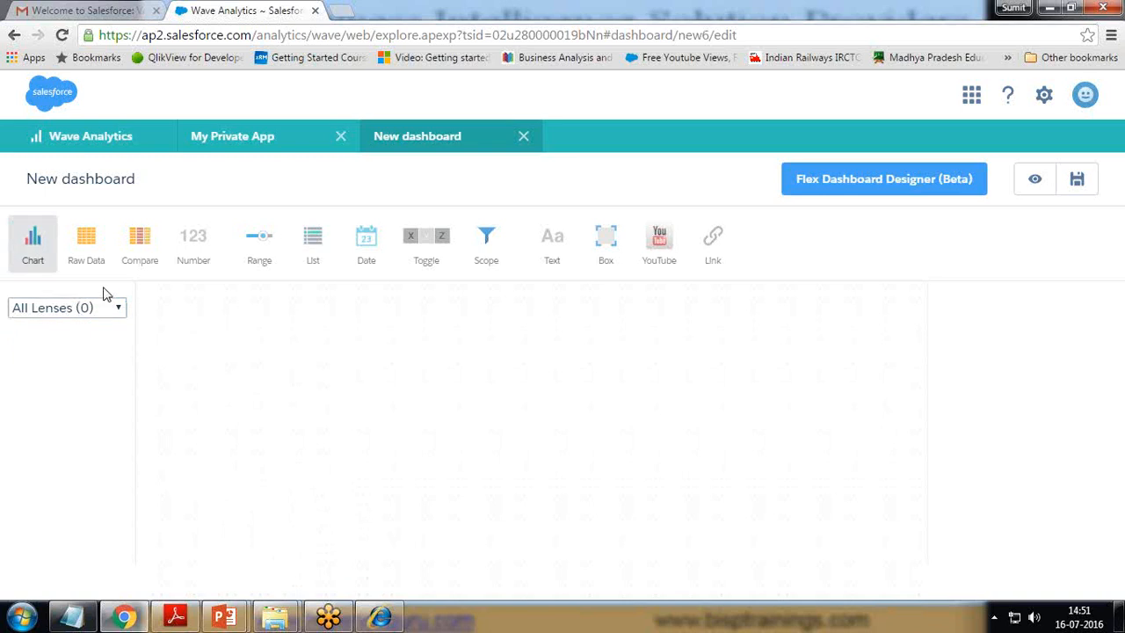
{"action": "left_click", "coordinate": [33, 248]}
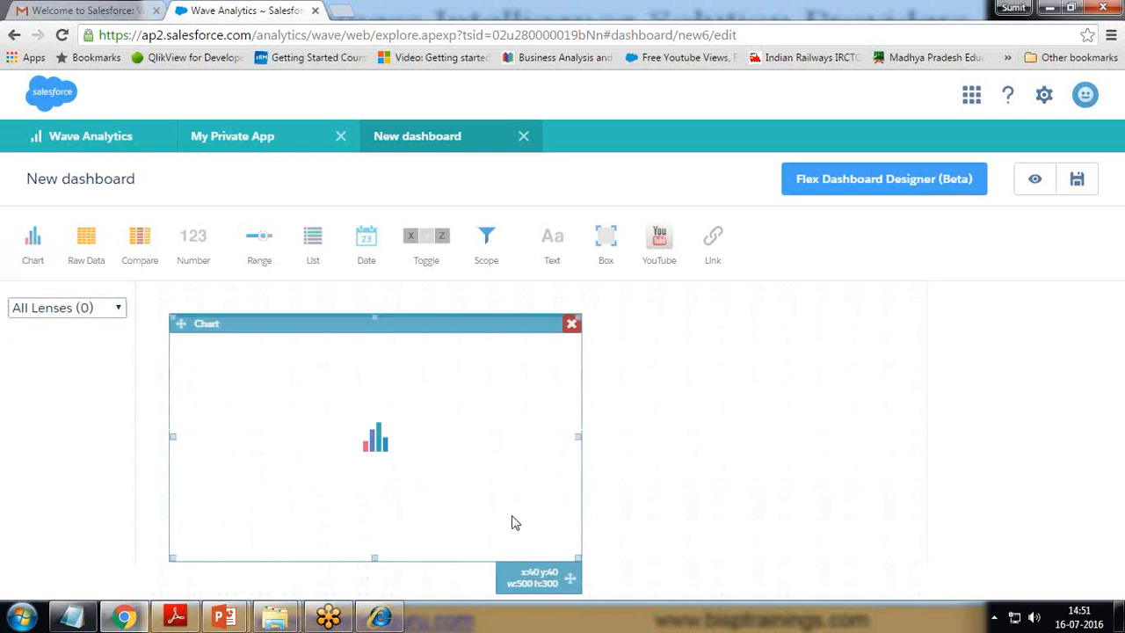
{"action": "left_click", "coordinate": [714, 439]}
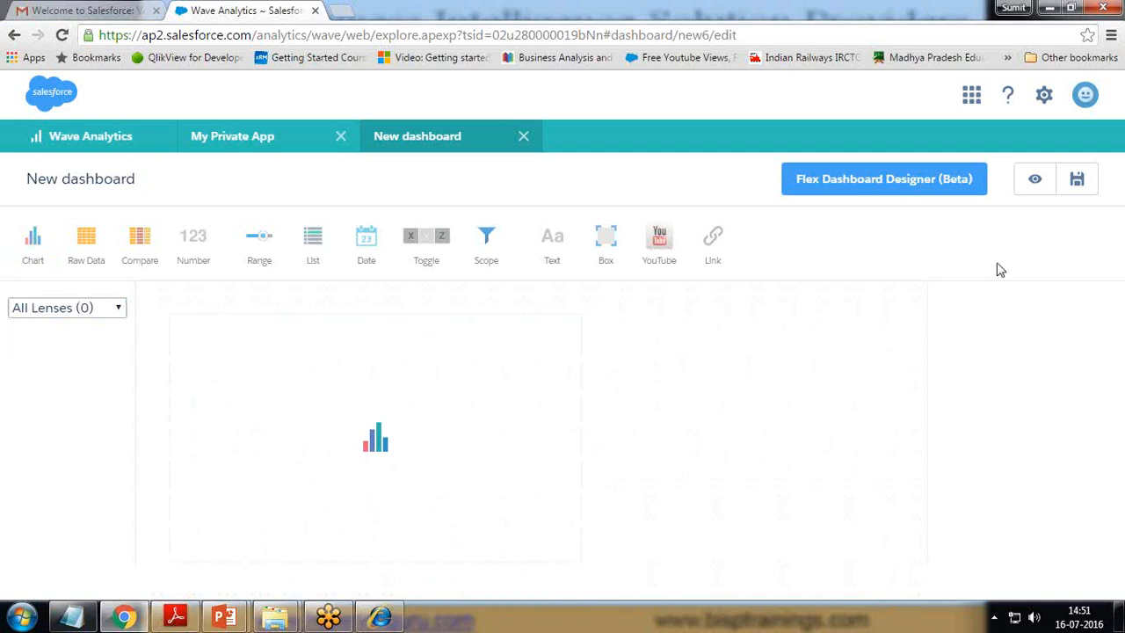
Step: Open the dashboard in the Flex designer and close the Copy of New dashboard tab
{"action": "left_click", "coordinate": [953, 181]}
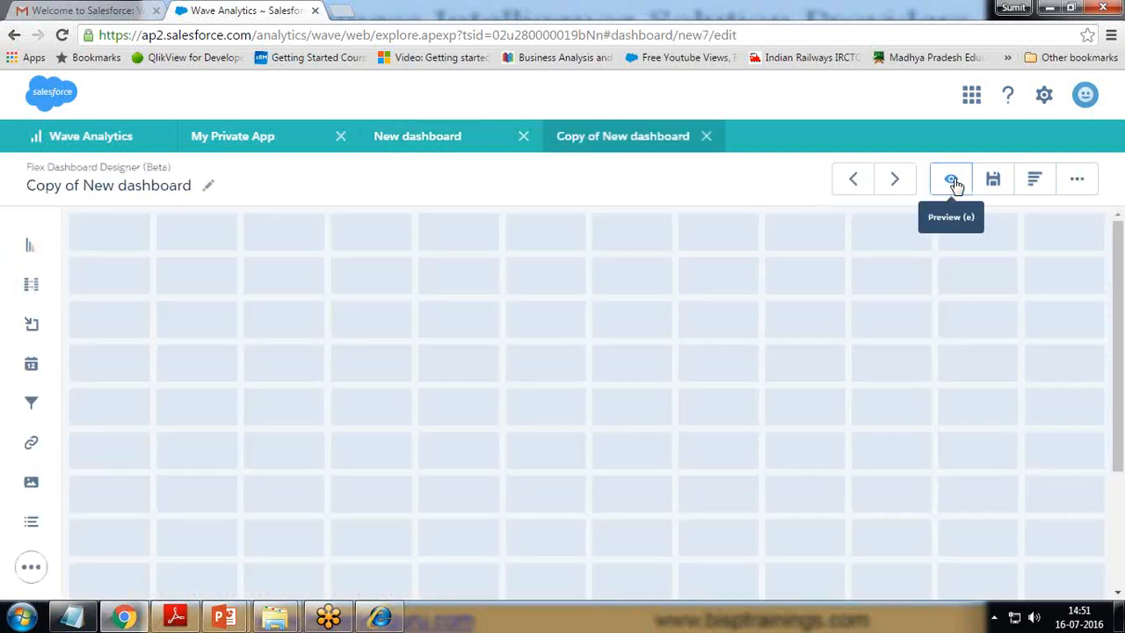
{"action": "left_click", "coordinate": [952, 181]}
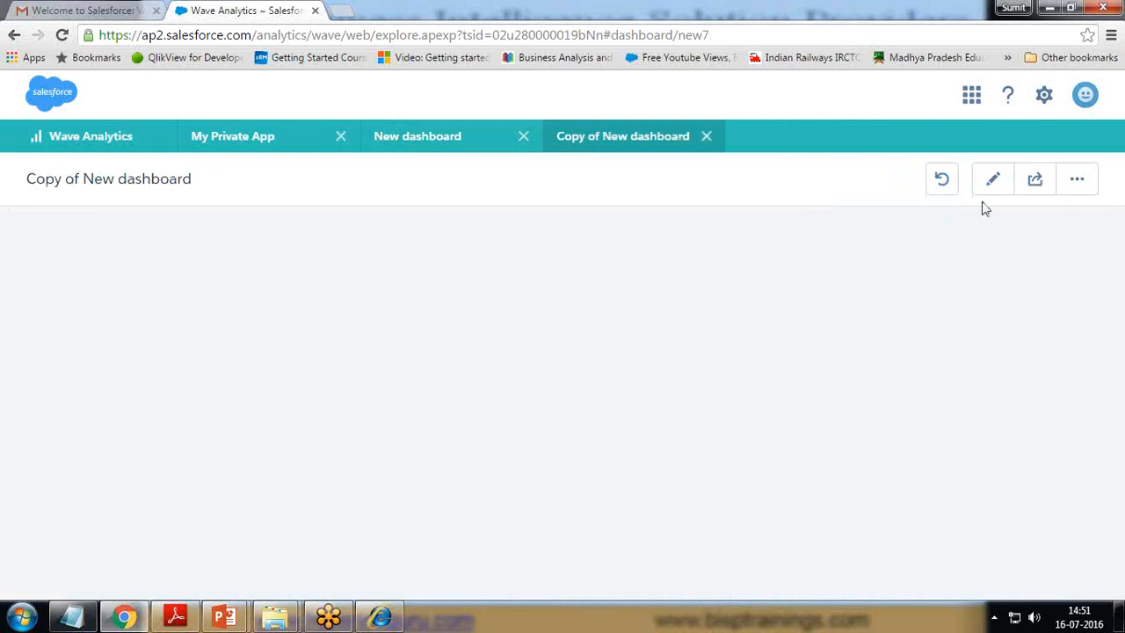
{"action": "left_click", "coordinate": [706, 137]}
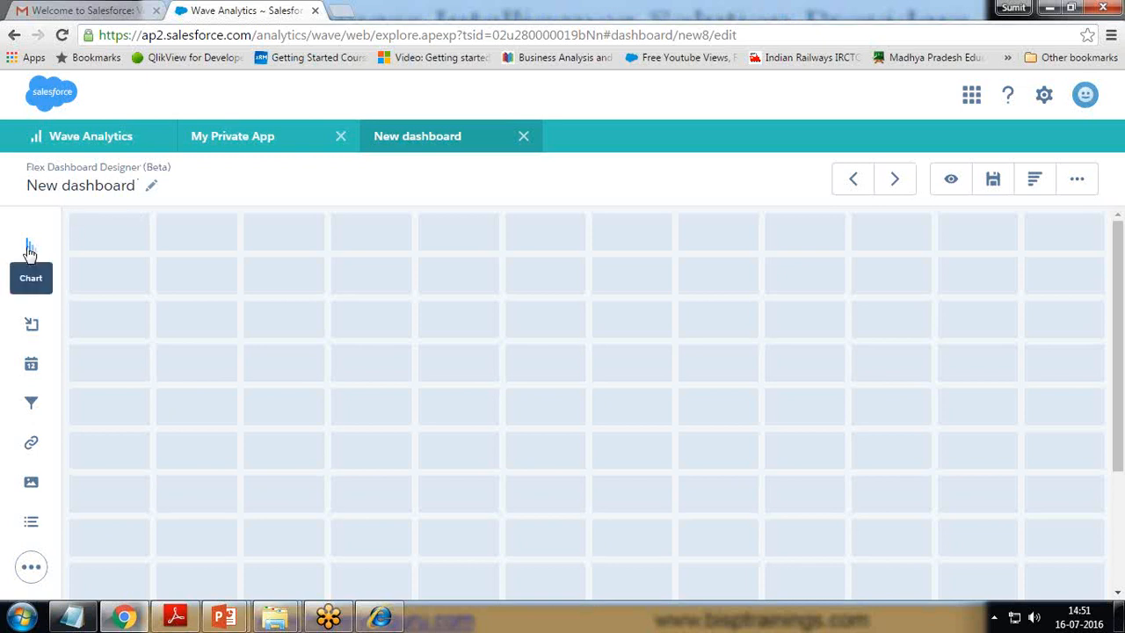
Step: Place three chart widgets side by side across the grid's top row
{"action": "left_click_drag", "start_coordinate": [28, 250], "coordinate": [130, 277]}
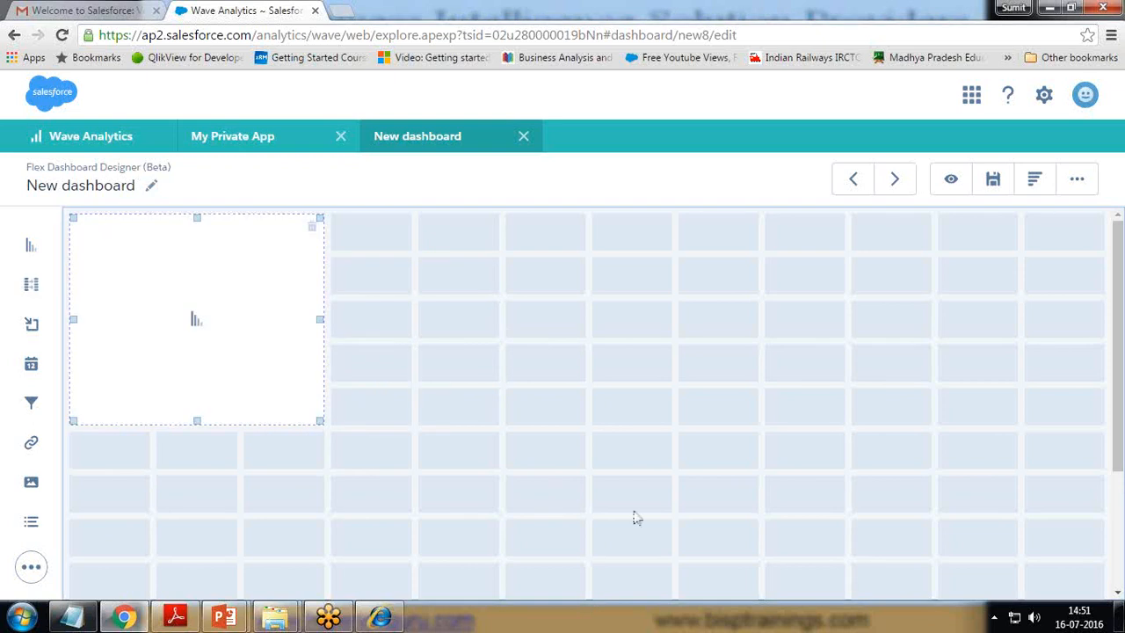
{"action": "left_click_drag", "start_coordinate": [30, 252], "coordinate": [377, 284]}
{"action": "left_click_drag", "start_coordinate": [32, 243], "coordinate": [572, 268]}
{"action": "left_click_drag", "start_coordinate": [31, 246], "coordinate": [621, 268]}
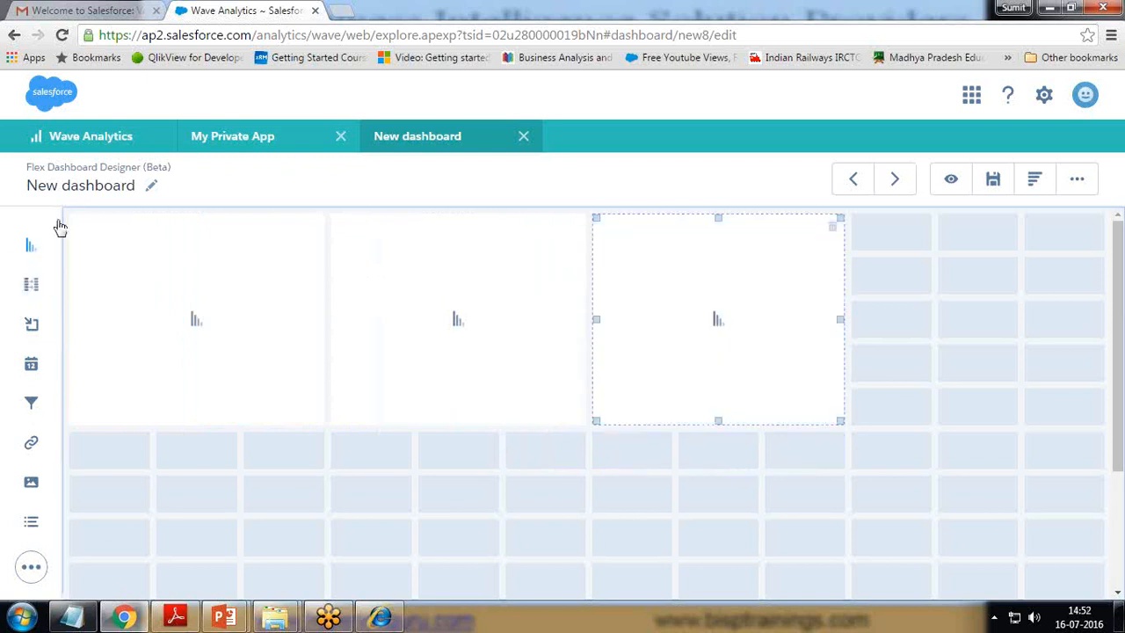
{"action": "left_click_drag", "start_coordinate": [31, 248], "coordinate": [4, 259]}
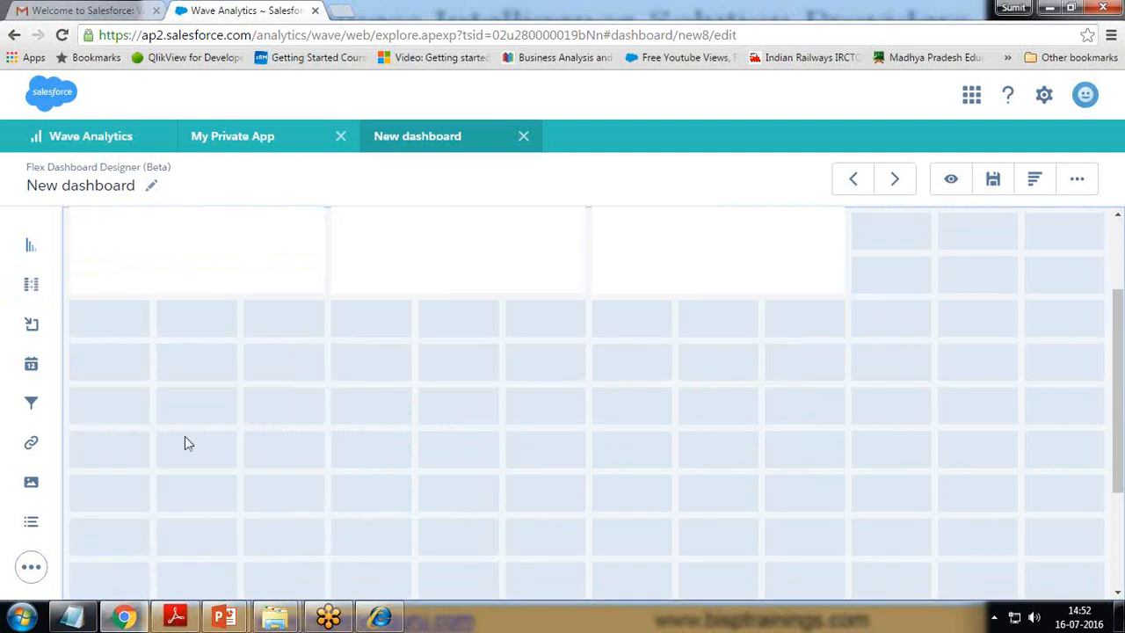
{"action": "scroll", "coordinate": [185, 444], "scroll_direction": "up", "scroll_amount": 2}
Step: Set the dashboard background colour to the teal Primary swatch in Dashboard Properties
{"action": "left_click", "coordinate": [1077, 179]}
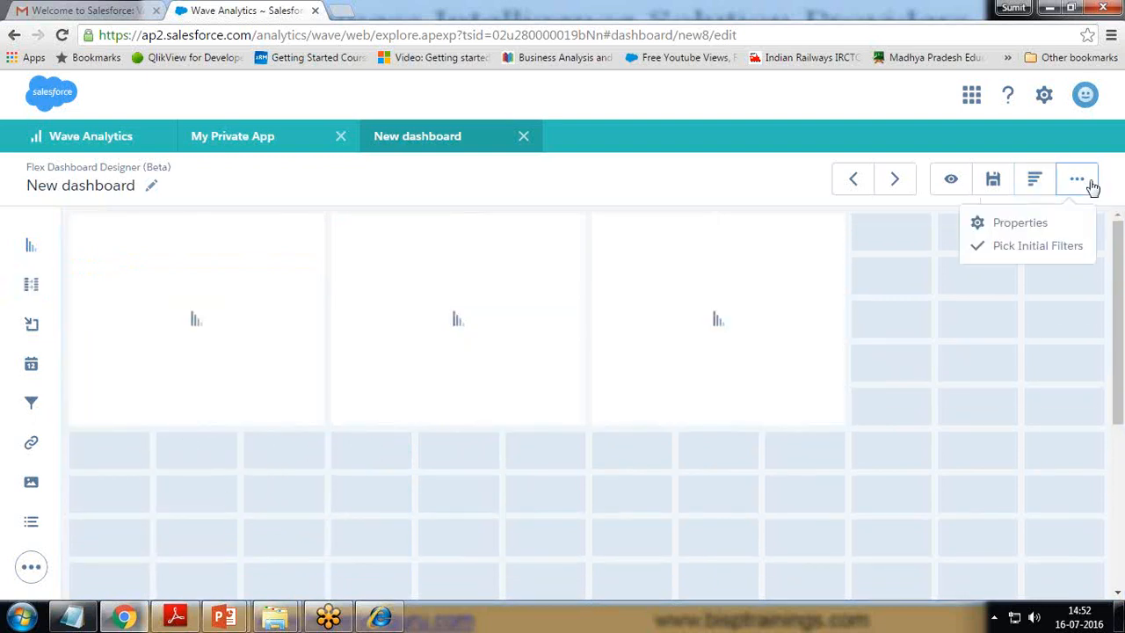
{"action": "left_click", "coordinate": [1015, 227]}
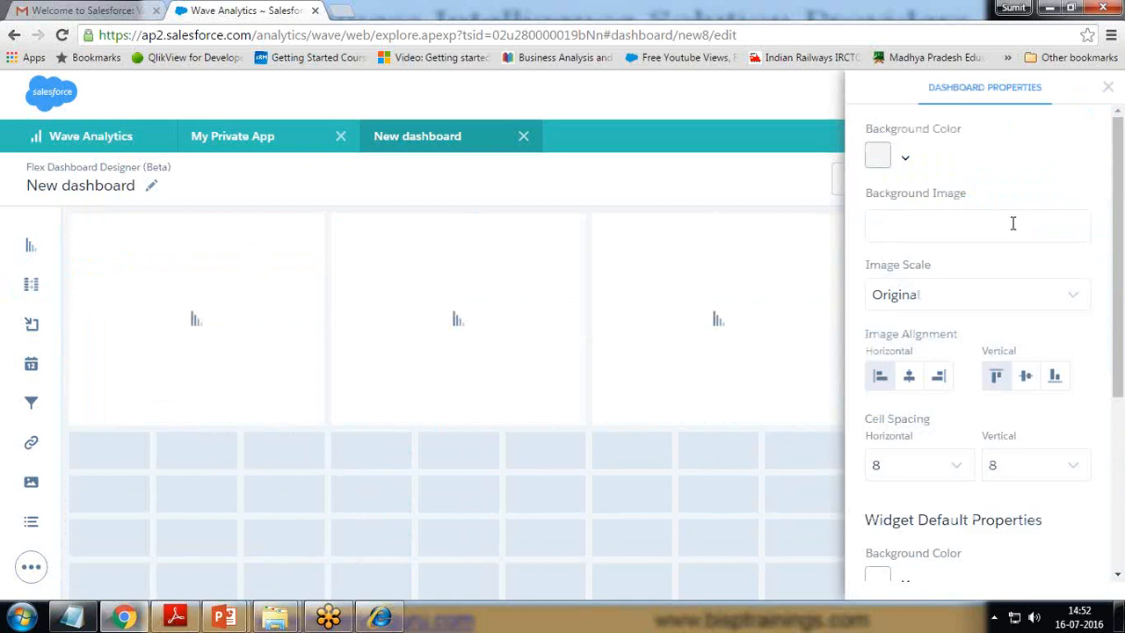
{"action": "left_click", "coordinate": [904, 161]}
{"action": "left_click", "coordinate": [945, 222]}
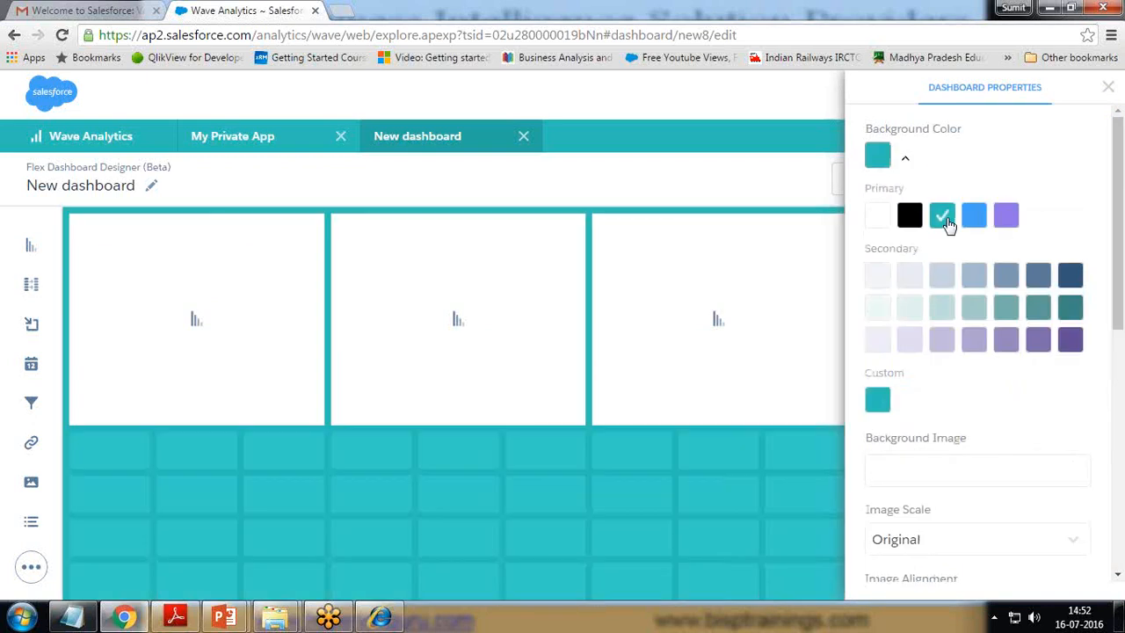
{"action": "left_click", "coordinate": [1106, 92]}
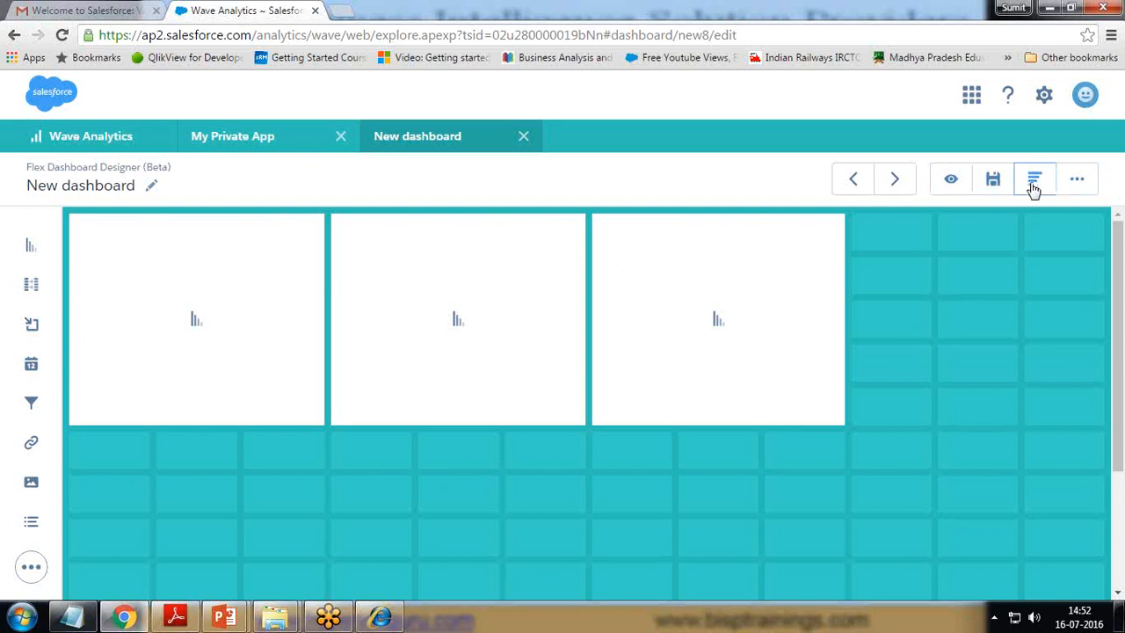
Step: Create a new dashboard step based on FinancialDataSet from the steps list
{"action": "left_click", "coordinate": [1078, 181]}
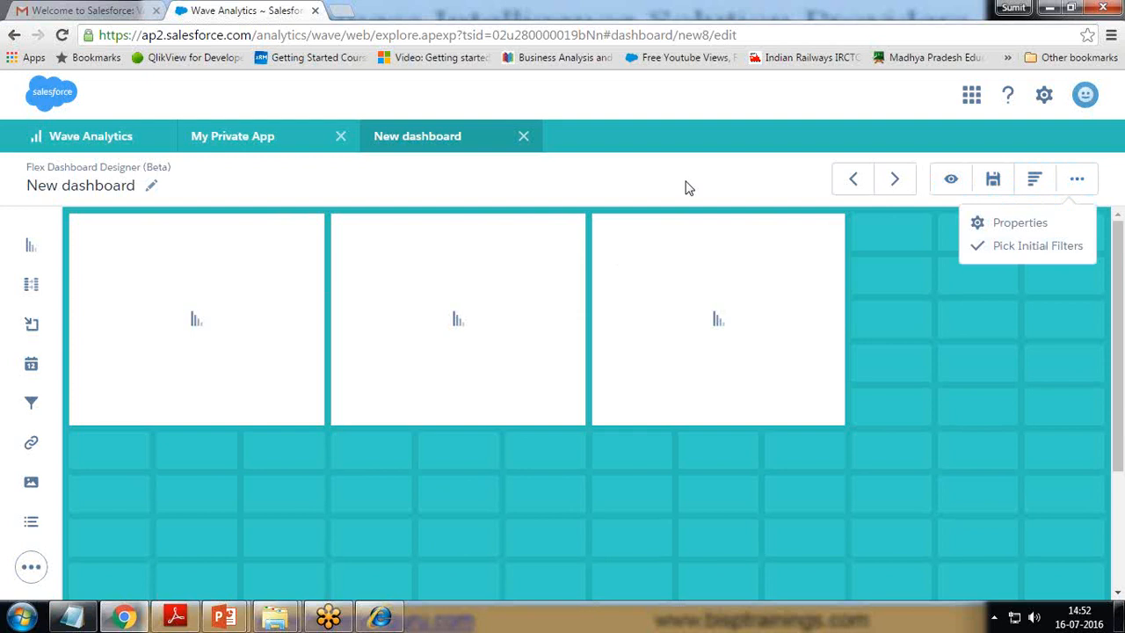
{"action": "left_click", "coordinate": [1035, 181]}
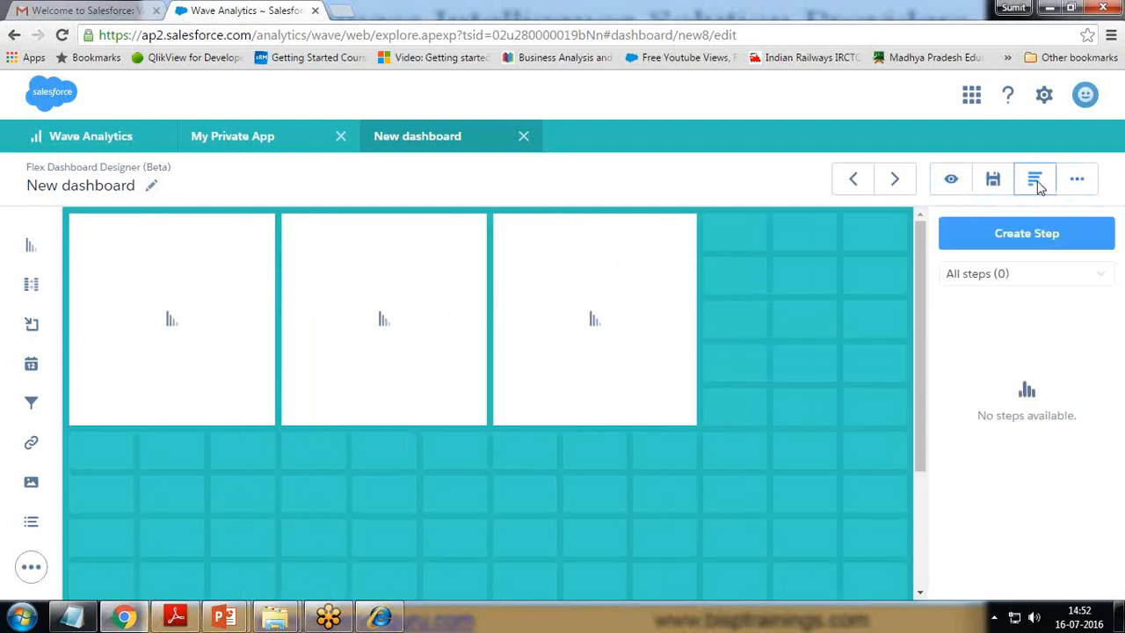
{"action": "left_click", "coordinate": [1022, 238]}
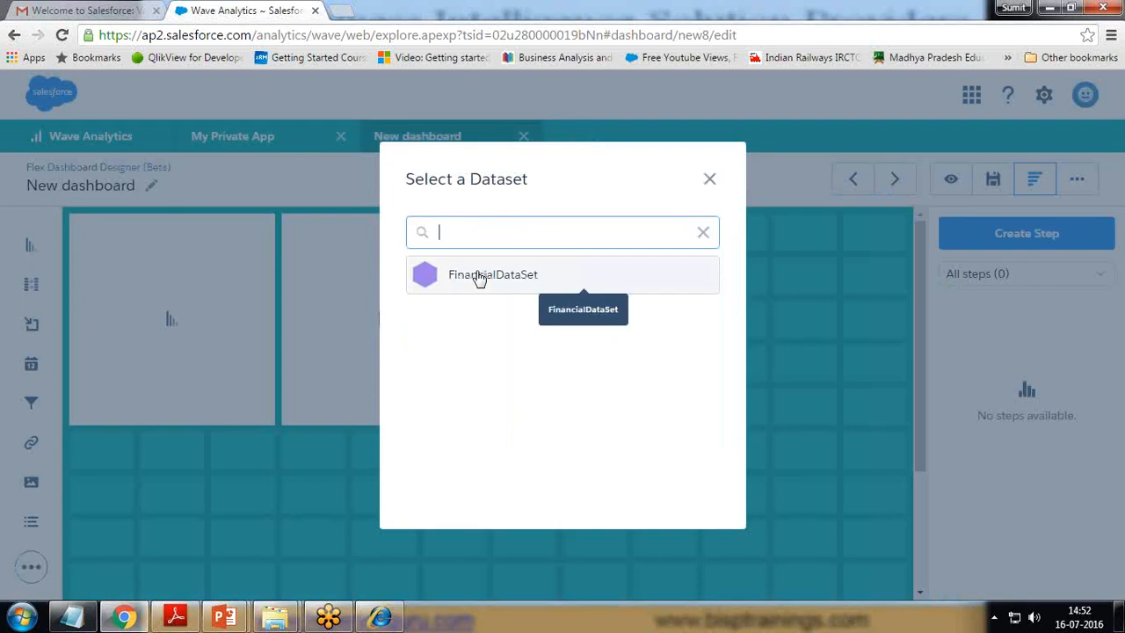
{"action": "left_click", "coordinate": [478, 276]}
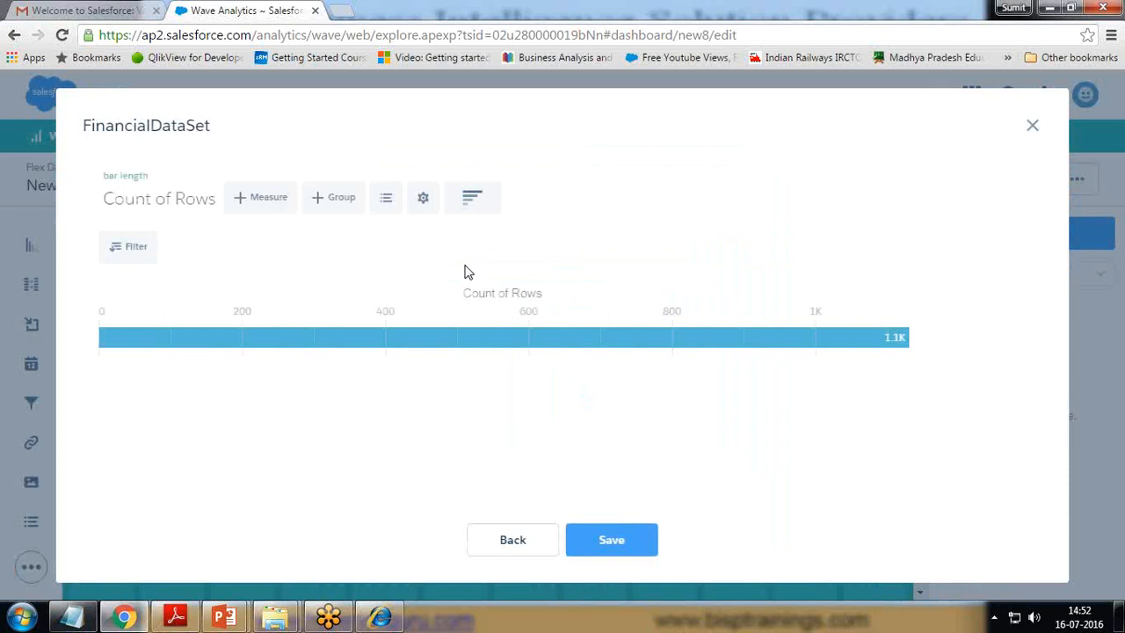
Step: Chart Sum of Amount grouped by Region, save it as Region_1, and begin another step
{"action": "left_click", "coordinate": [335, 199]}
{"action": "left_click", "coordinate": [355, 464]}
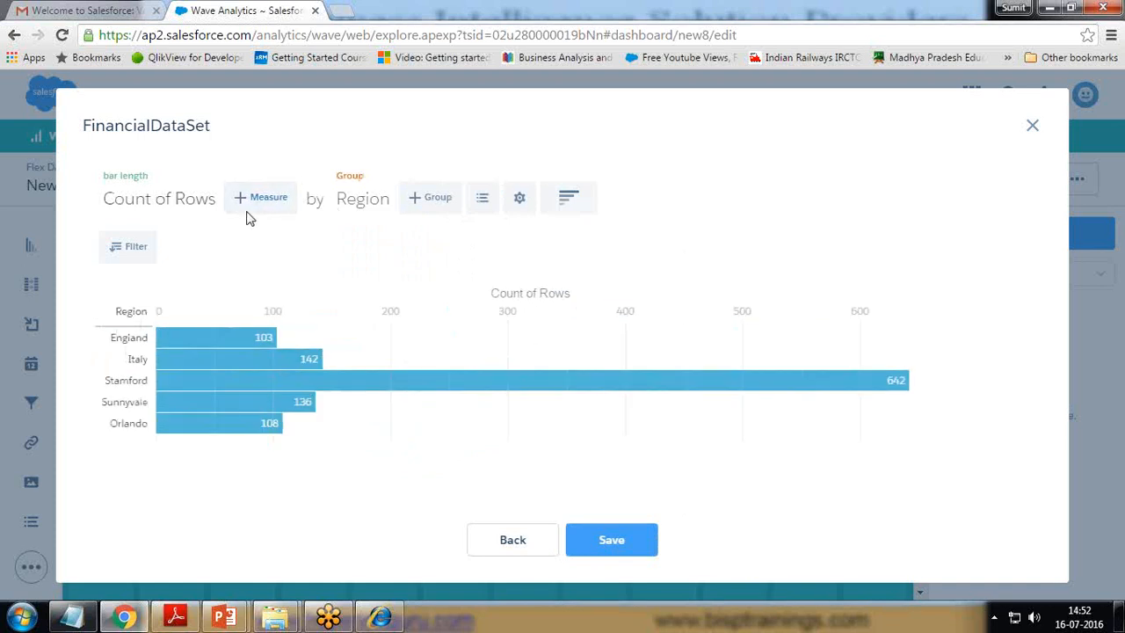
{"action": "left_click", "coordinate": [156, 203]}
{"action": "left_click", "coordinate": [133, 303]}
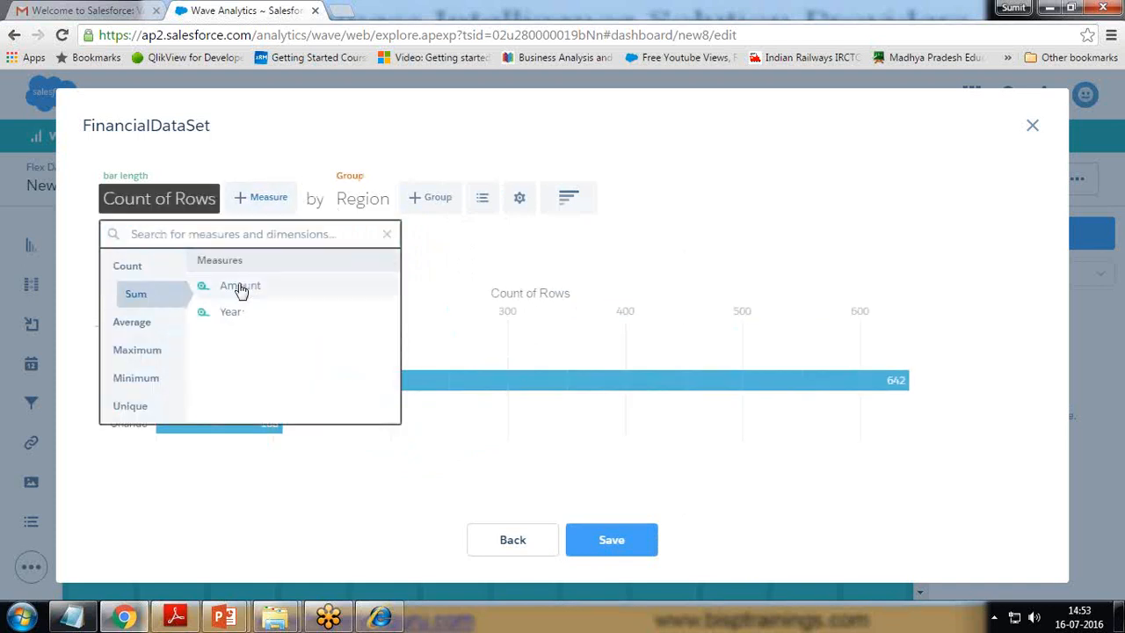
{"action": "left_click", "coordinate": [238, 286]}
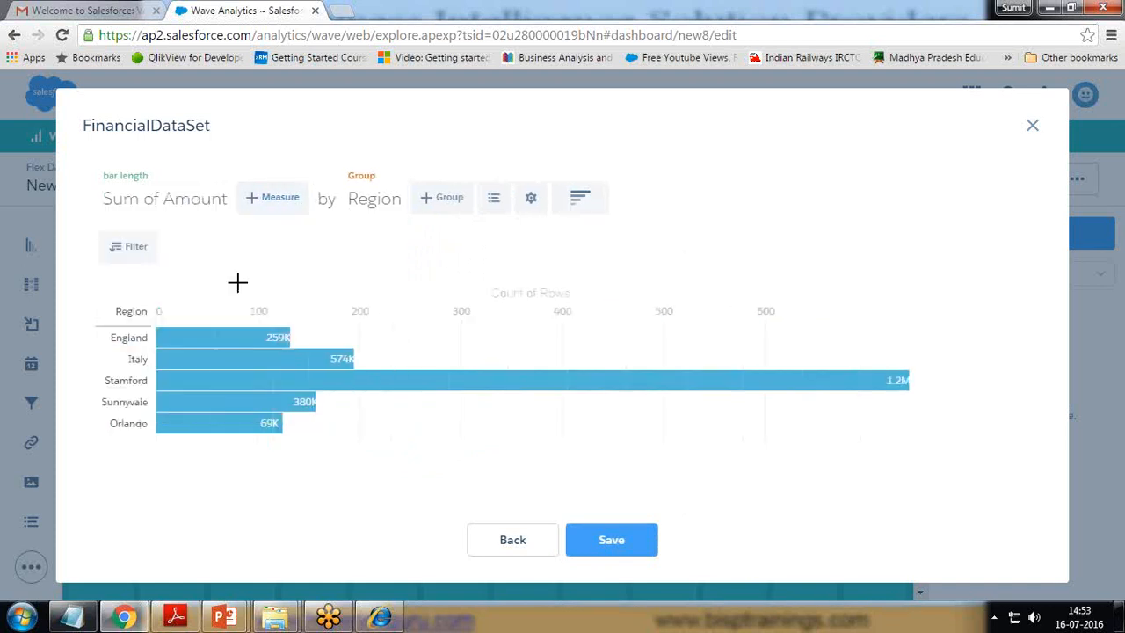
{"action": "left_click", "coordinate": [609, 541]}
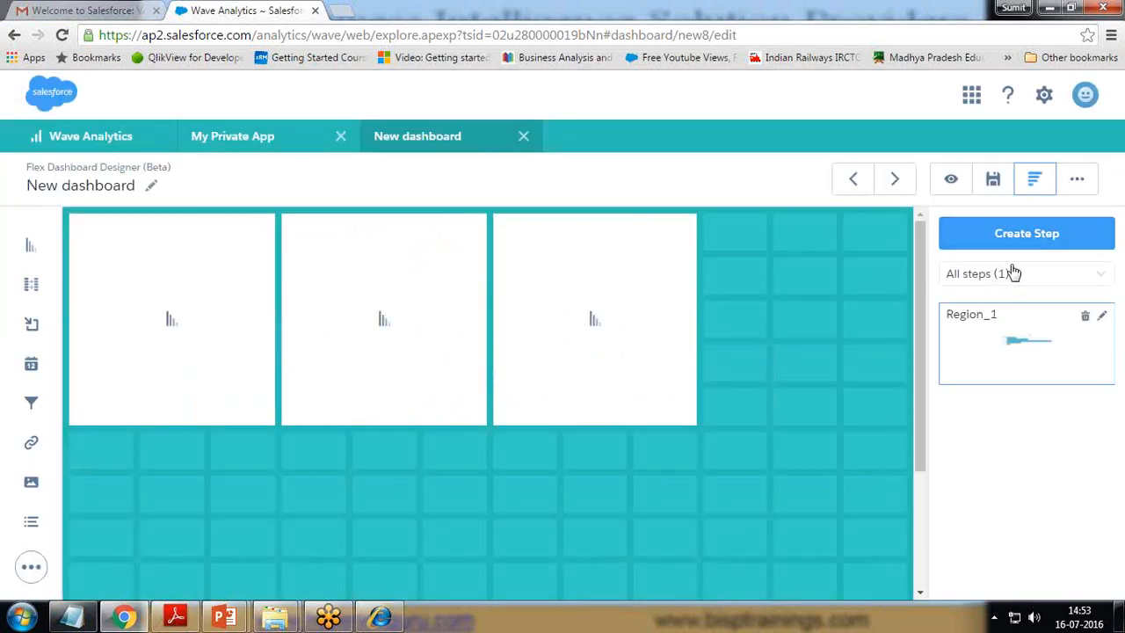
{"action": "left_click", "coordinate": [1002, 233]}
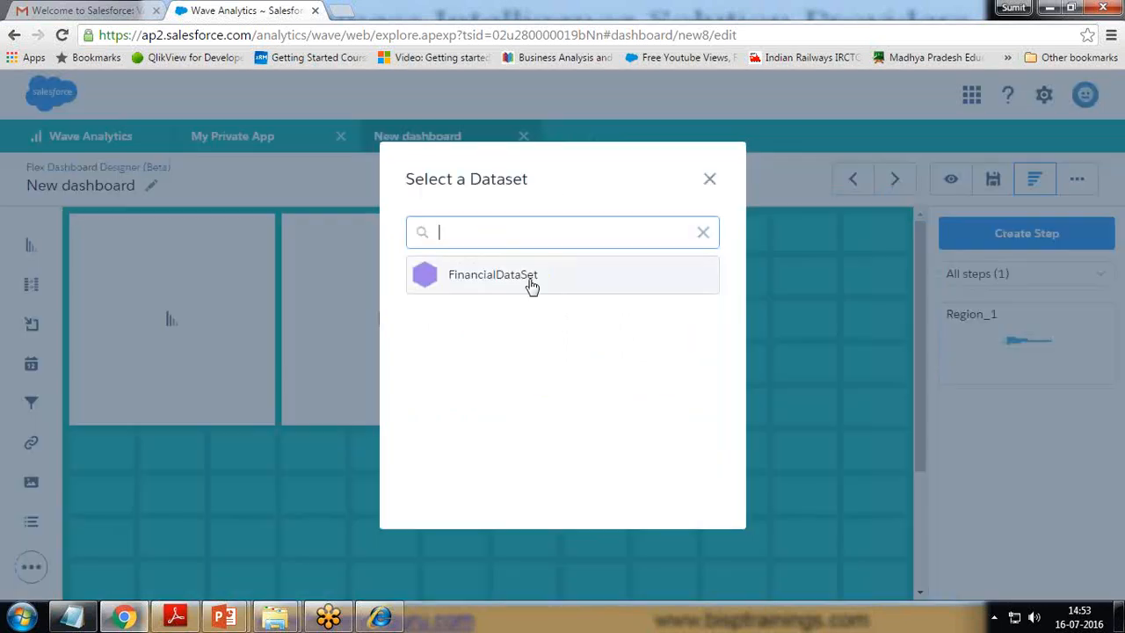
Step: Build a second FinancialDataSet step grouped by Region (replacing Product) and shown as a donut
{"action": "left_click", "coordinate": [524, 275]}
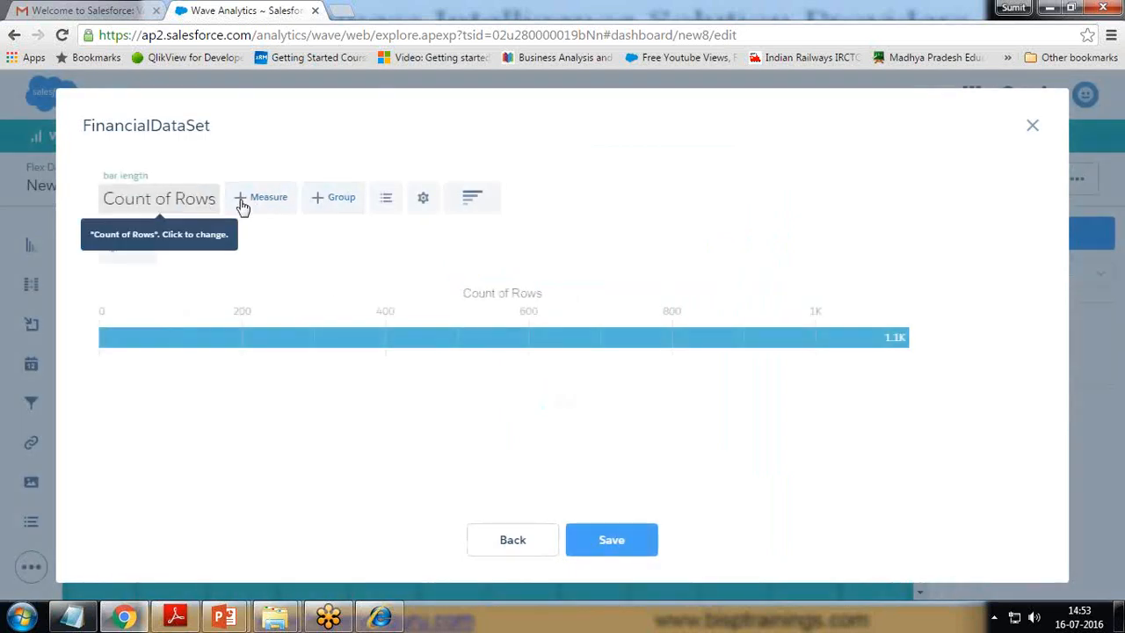
{"action": "left_click", "coordinate": [324, 202]}
{"action": "left_click", "coordinate": [360, 439]}
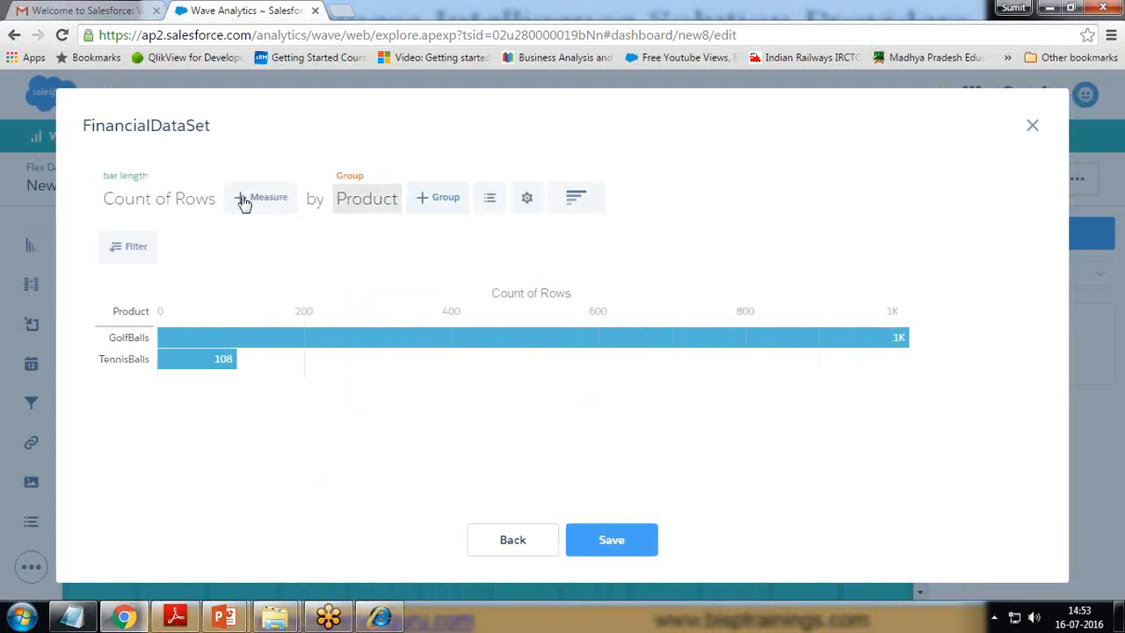
{"action": "left_click", "coordinate": [380, 200]}
{"action": "left_click", "coordinate": [394, 176]}
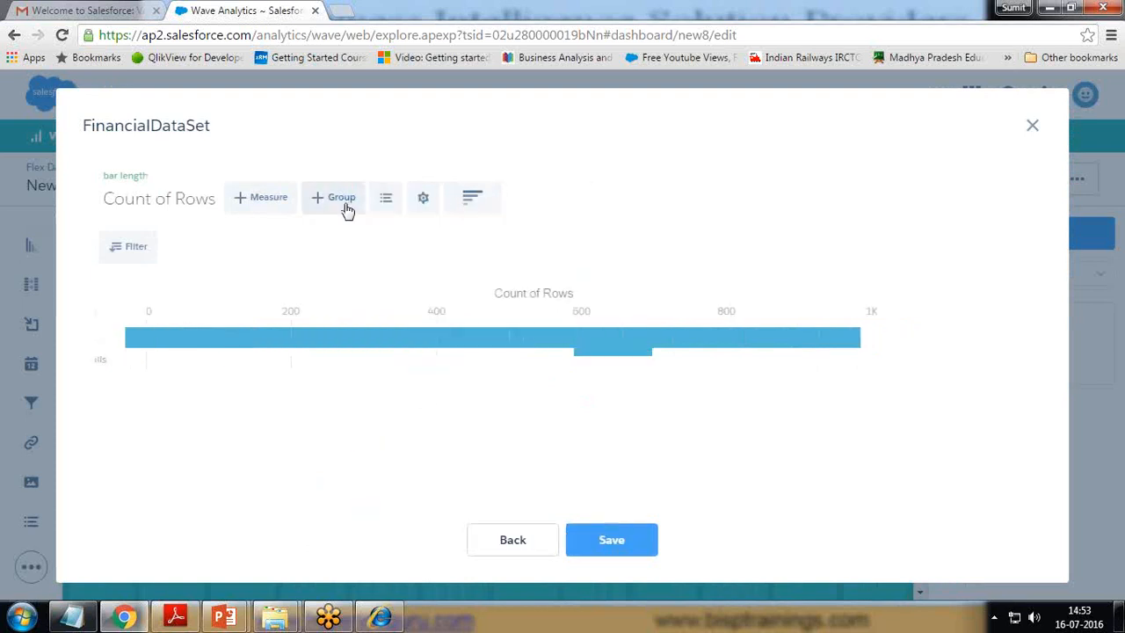
{"action": "left_click", "coordinate": [342, 201]}
{"action": "scroll", "coordinate": [378, 413], "scroll_direction": "down", "scroll_amount": 1}
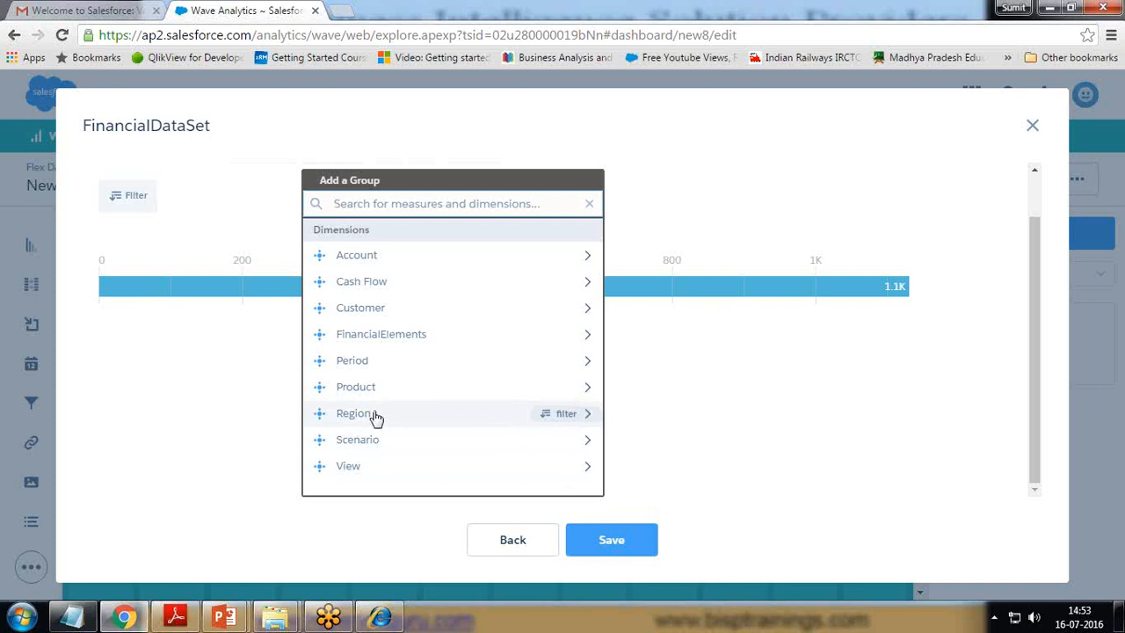
{"action": "left_click", "coordinate": [354, 413]}
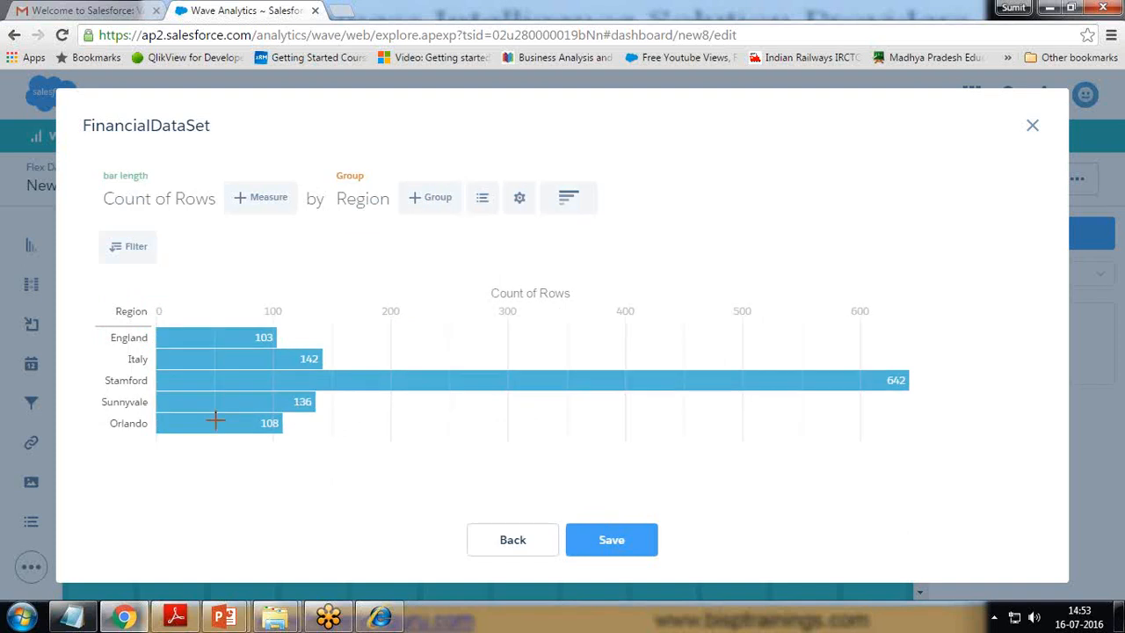
{"action": "left_click", "coordinate": [570, 201]}
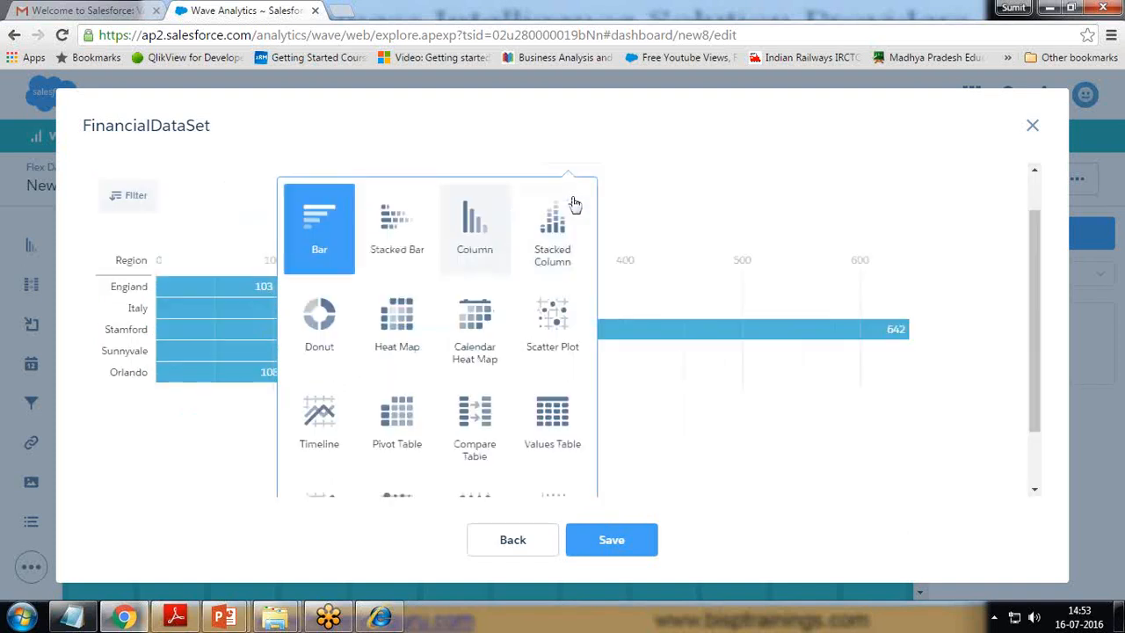
{"action": "left_click", "coordinate": [319, 369]}
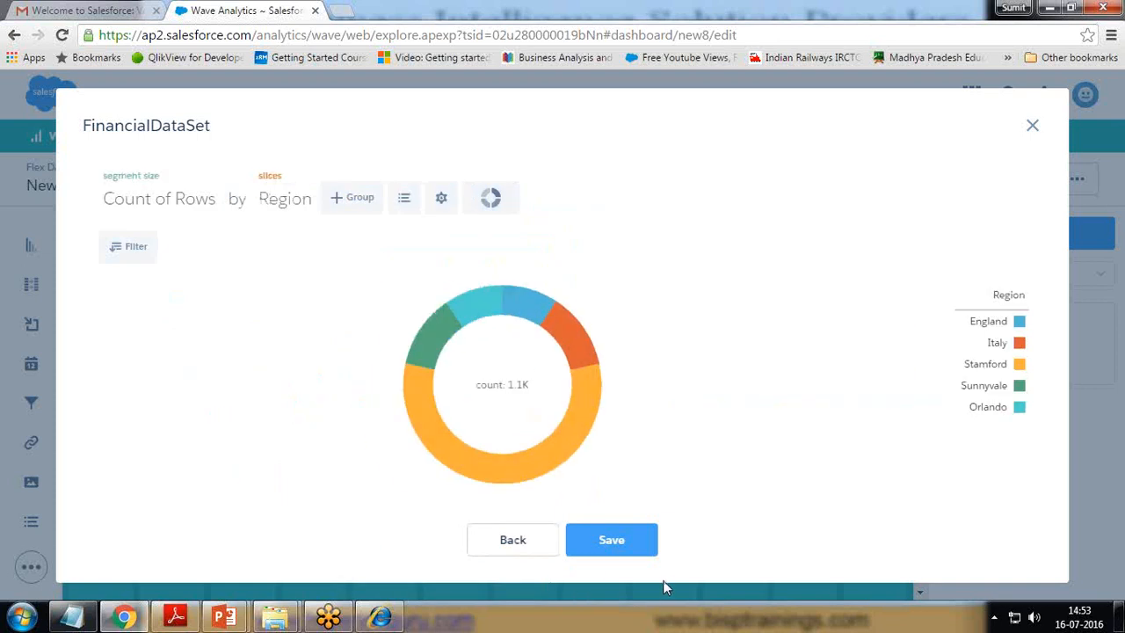
Step: Save the donut as Region_2 and place Region_1, Region_2 and Region_1 on the three tiles
{"action": "mouse_move", "coordinate": [572, 330]}
{"action": "left_click", "coordinate": [639, 538]}
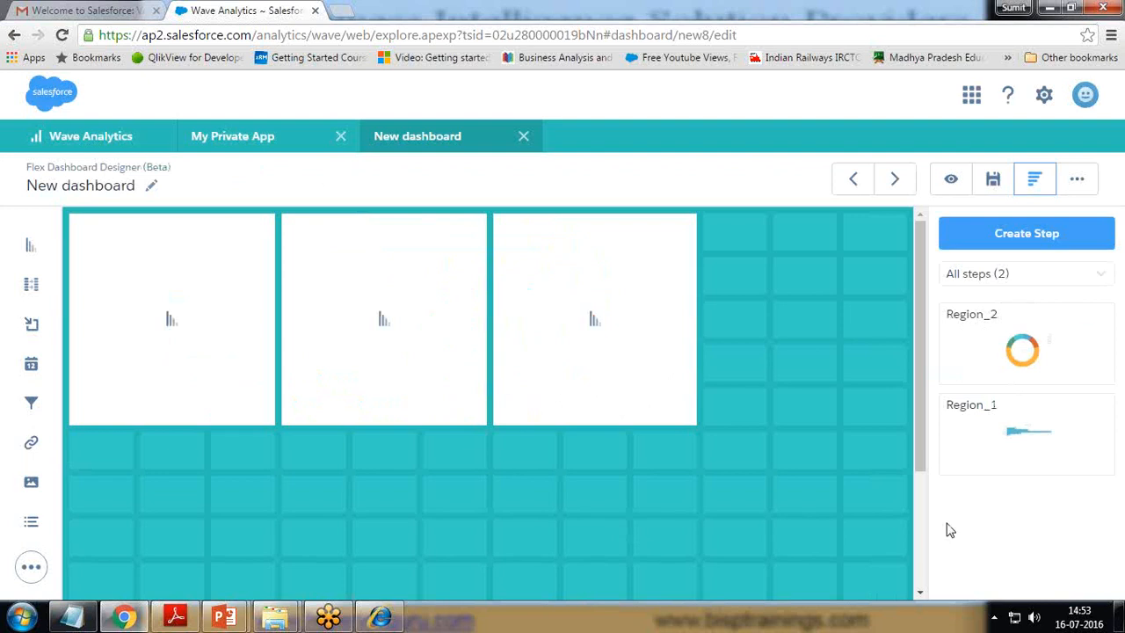
{"action": "left_click_drag", "start_coordinate": [1018, 426], "coordinate": [187, 317]}
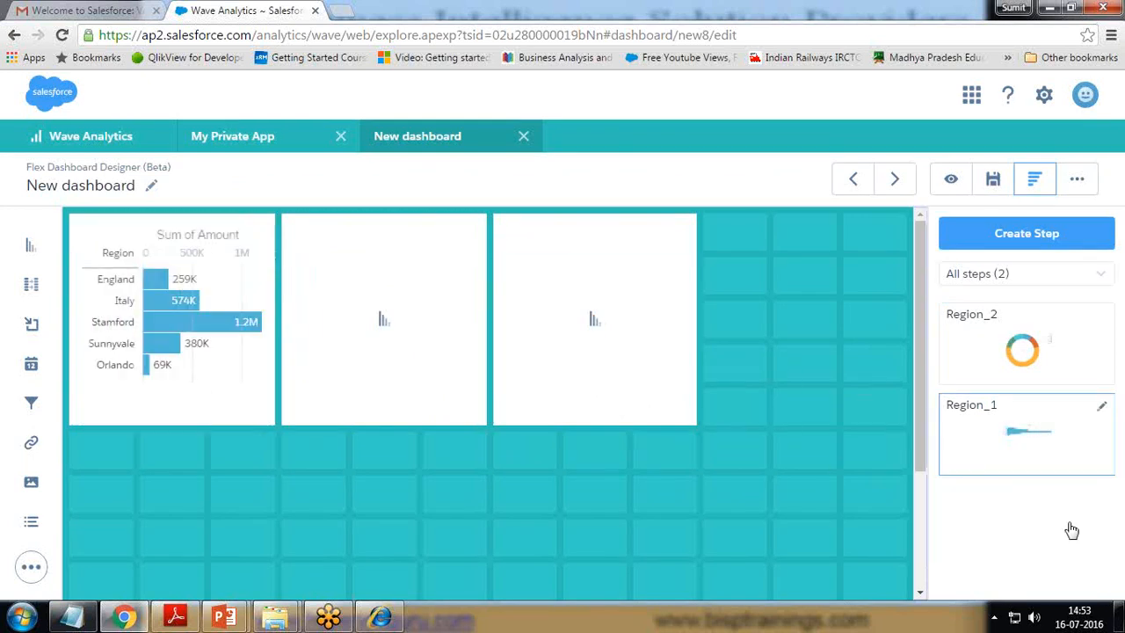
{"action": "left_click_drag", "start_coordinate": [1024, 352], "coordinate": [365, 305]}
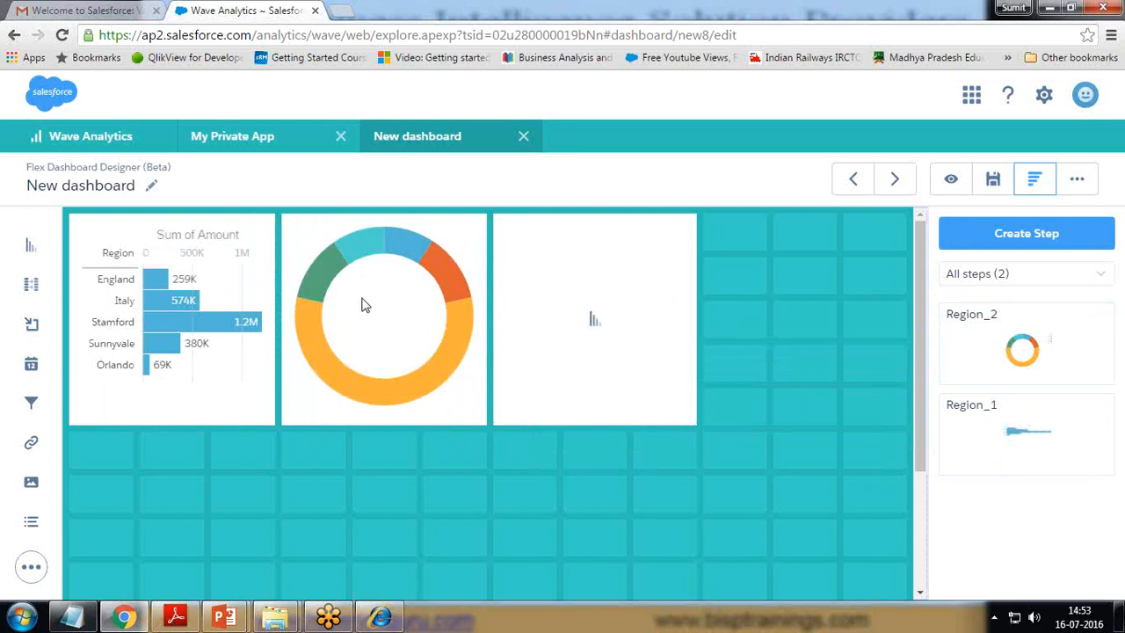
{"action": "left_click_drag", "start_coordinate": [1016, 354], "coordinate": [710, 334]}
{"action": "left_click_drag", "start_coordinate": [1019, 429], "coordinate": [601, 317]}
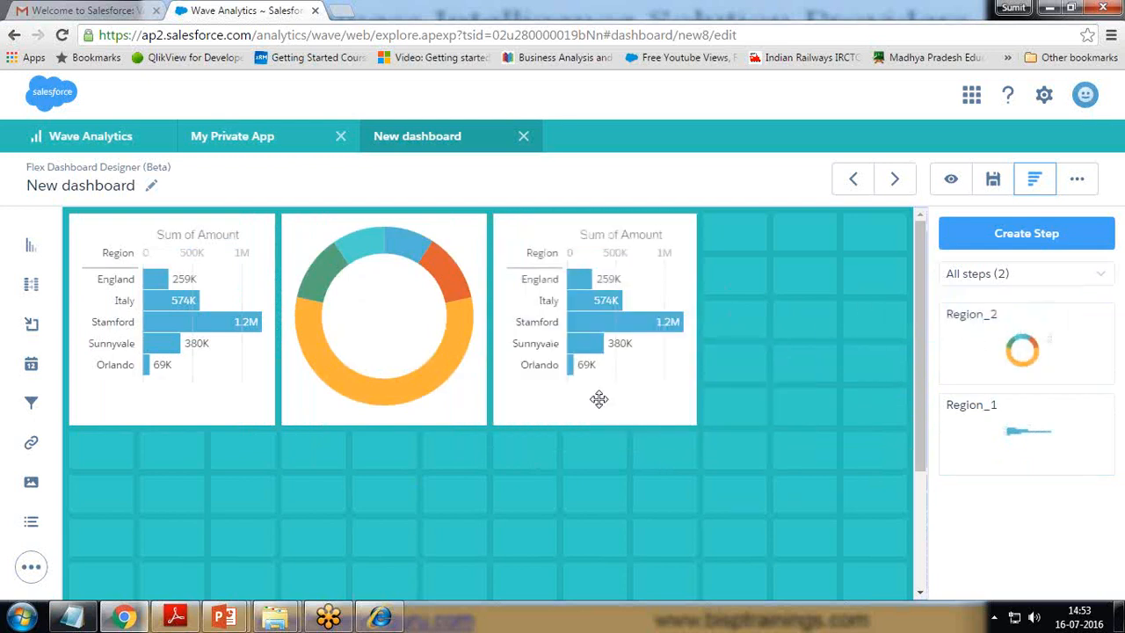
Step: Change the third tile's chart type to Column
{"action": "left_click", "coordinate": [660, 231]}
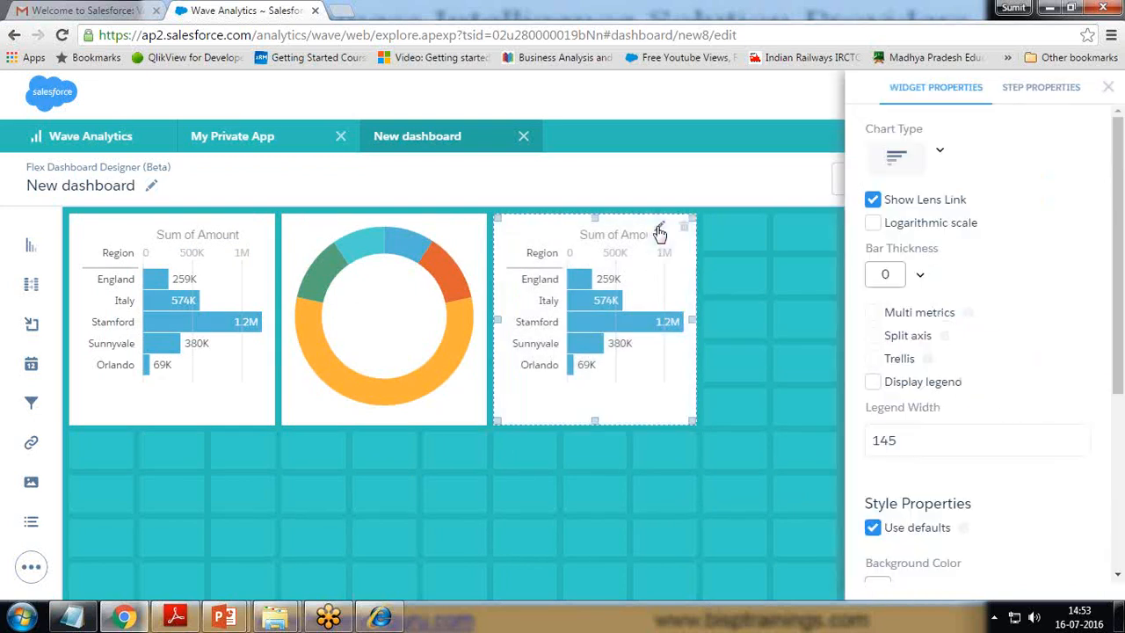
{"action": "left_click", "coordinate": [896, 156]}
{"action": "left_click", "coordinate": [1015, 224]}
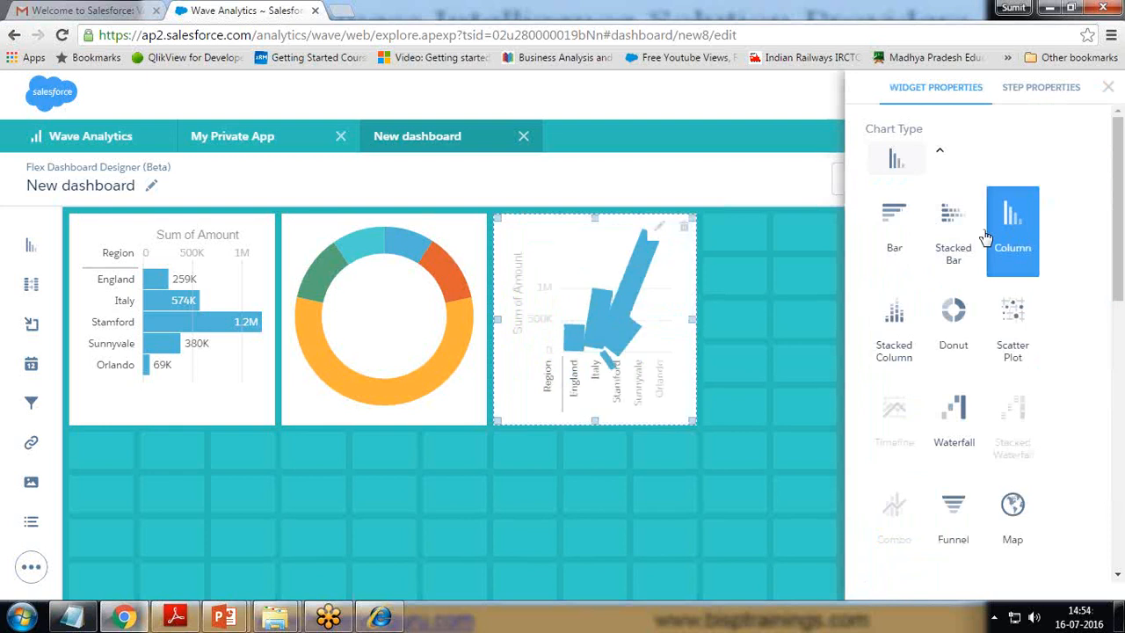
Step: Set the first tile's chart to a waterfall, then close Widget Properties
{"action": "left_click", "coordinate": [233, 232]}
{"action": "left_click", "coordinate": [237, 228]}
{"action": "left_click", "coordinate": [940, 154]}
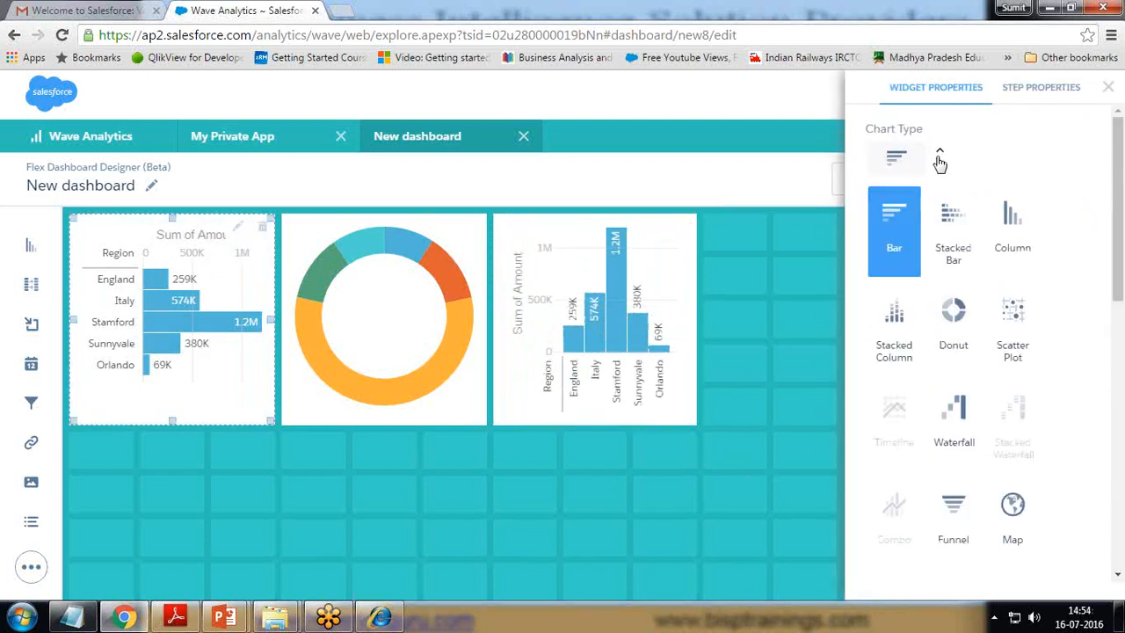
{"action": "left_click", "coordinate": [894, 353]}
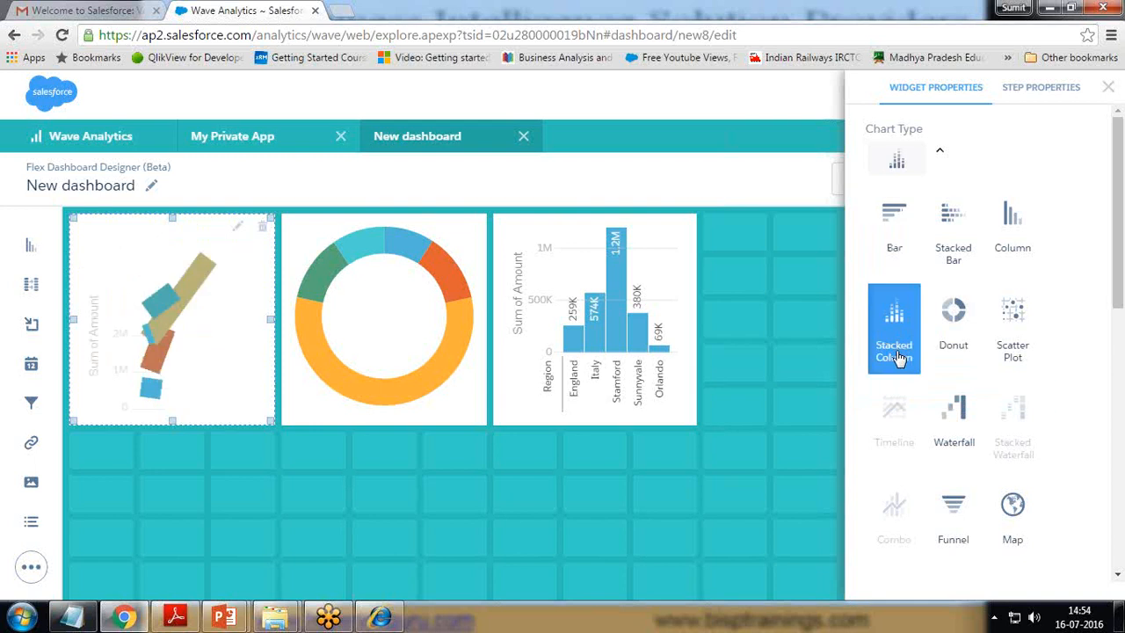
{"action": "left_click", "coordinate": [955, 222]}
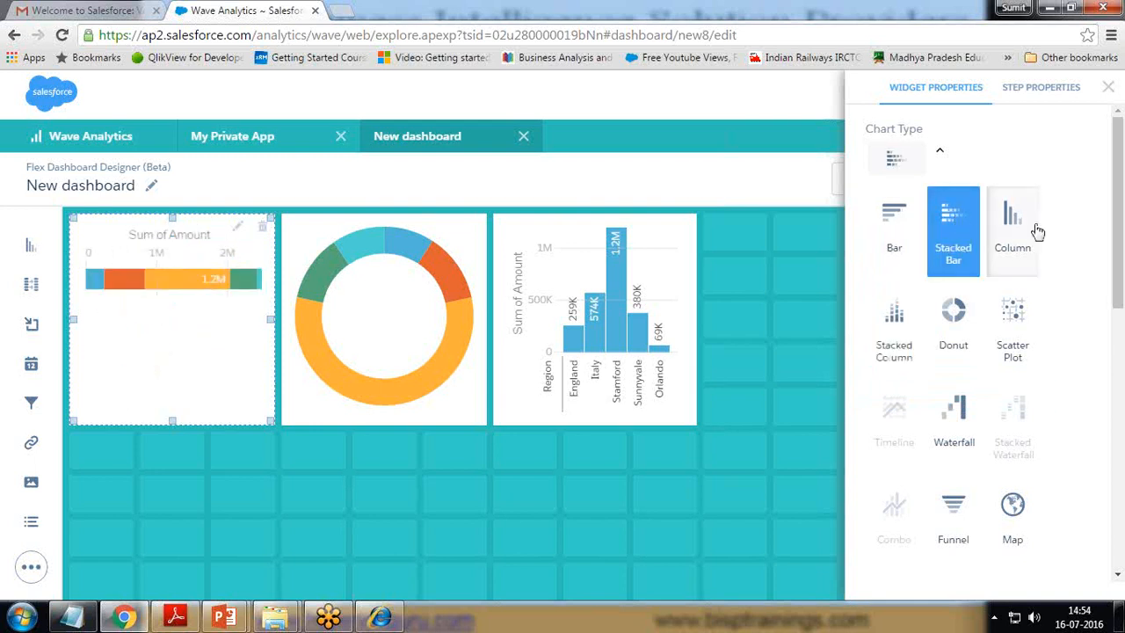
{"action": "left_click", "coordinate": [961, 415]}
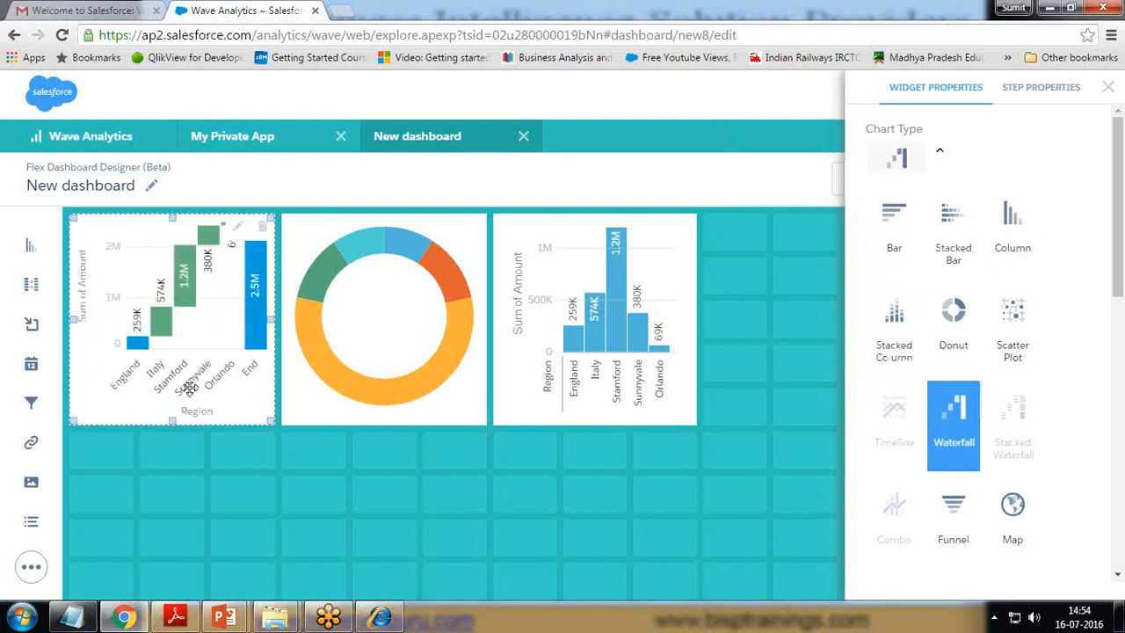
{"action": "left_click", "coordinate": [1108, 87]}
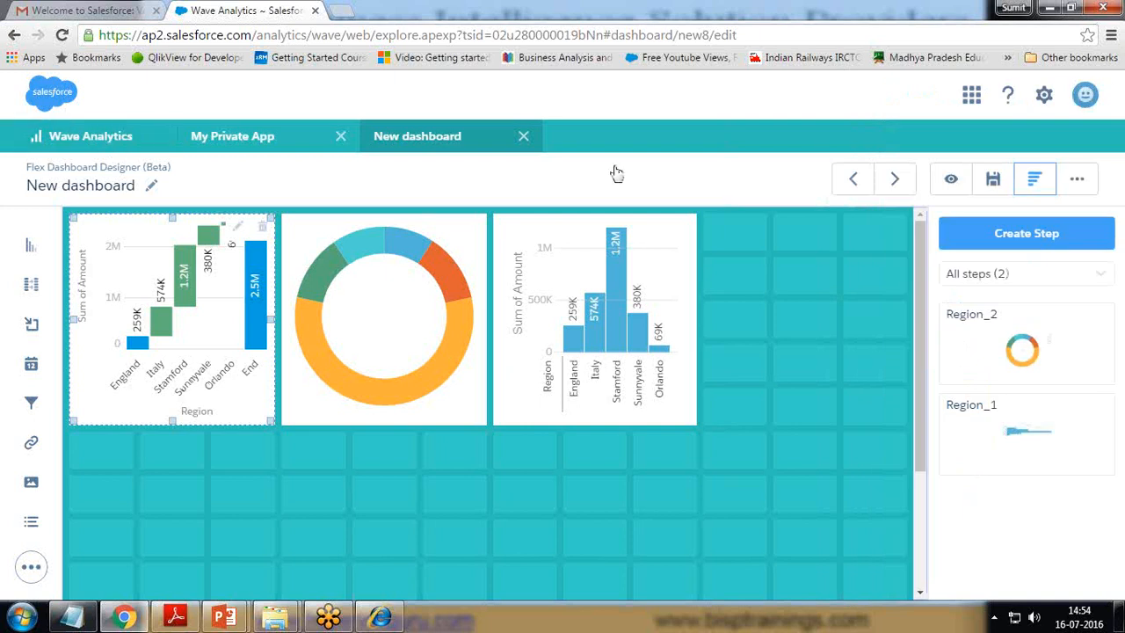
Step: Save the dashboard with the title 'Bisp Dashboard'
{"action": "left_click", "coordinate": [992, 178]}
{"action": "left_click_drag", "start_coordinate": [508, 255], "coordinate": [380, 264]}
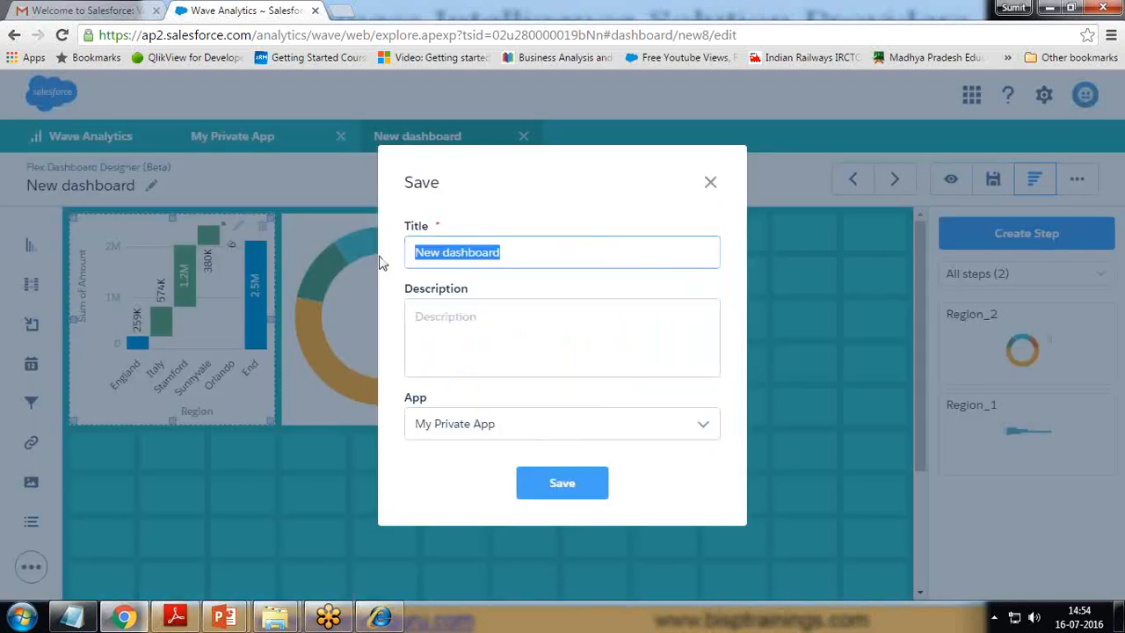
{"action": "type", "text": "Bisp D"}
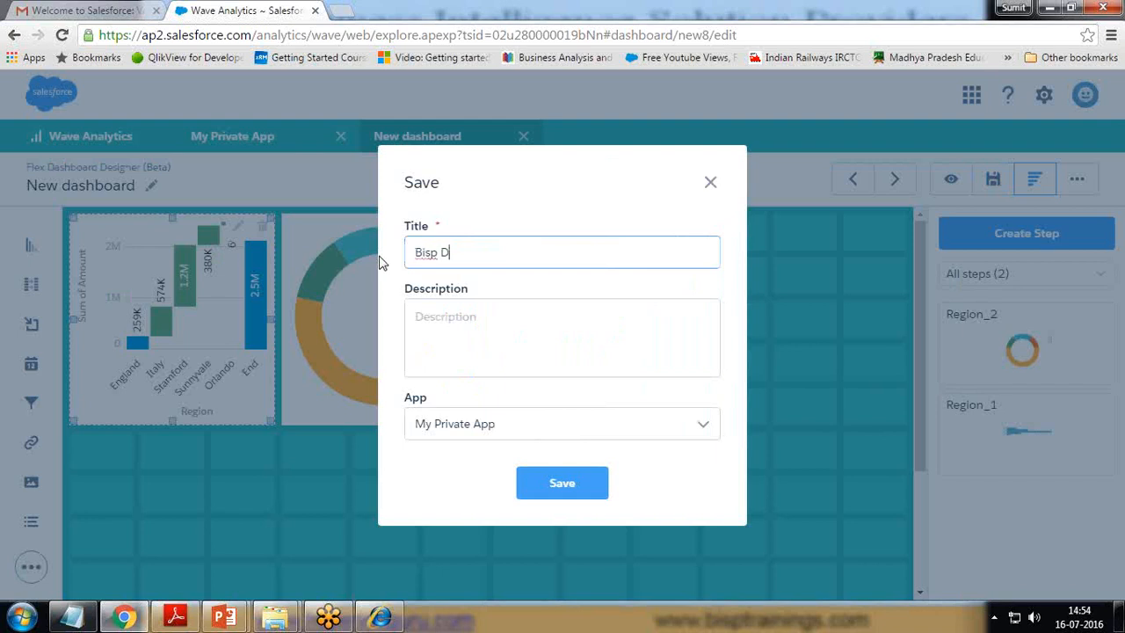
{"action": "type", "text": "ashboard"}
{"action": "left_click", "coordinate": [567, 489]}
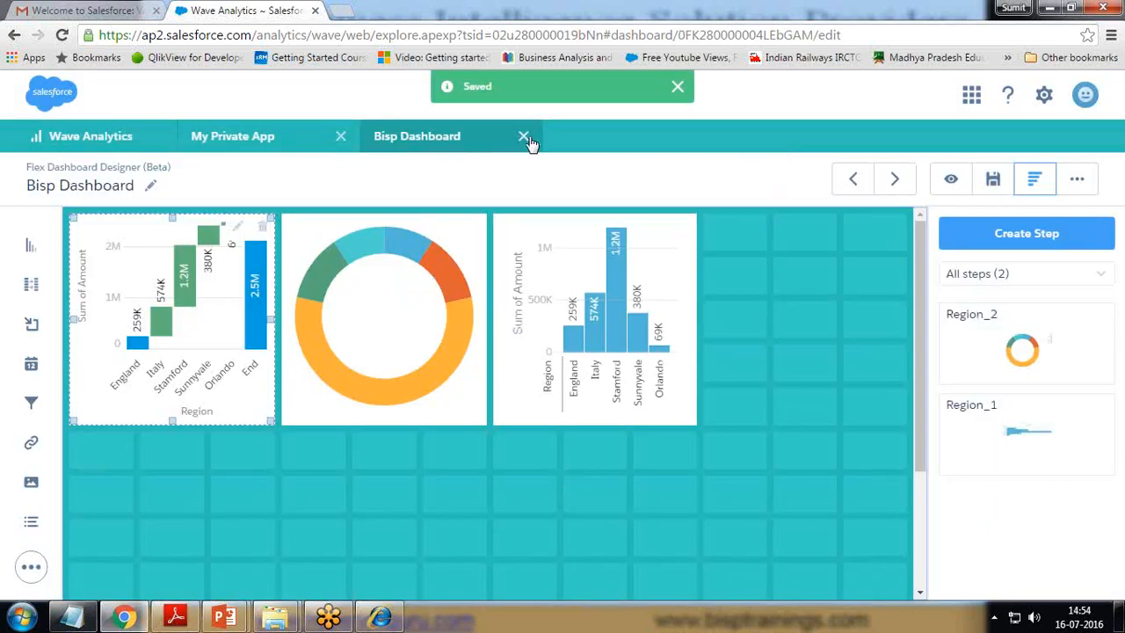
Step: Close the editor and My Private App, then open sharing for the Bisp Dashboard card
{"action": "left_click", "coordinate": [525, 137]}
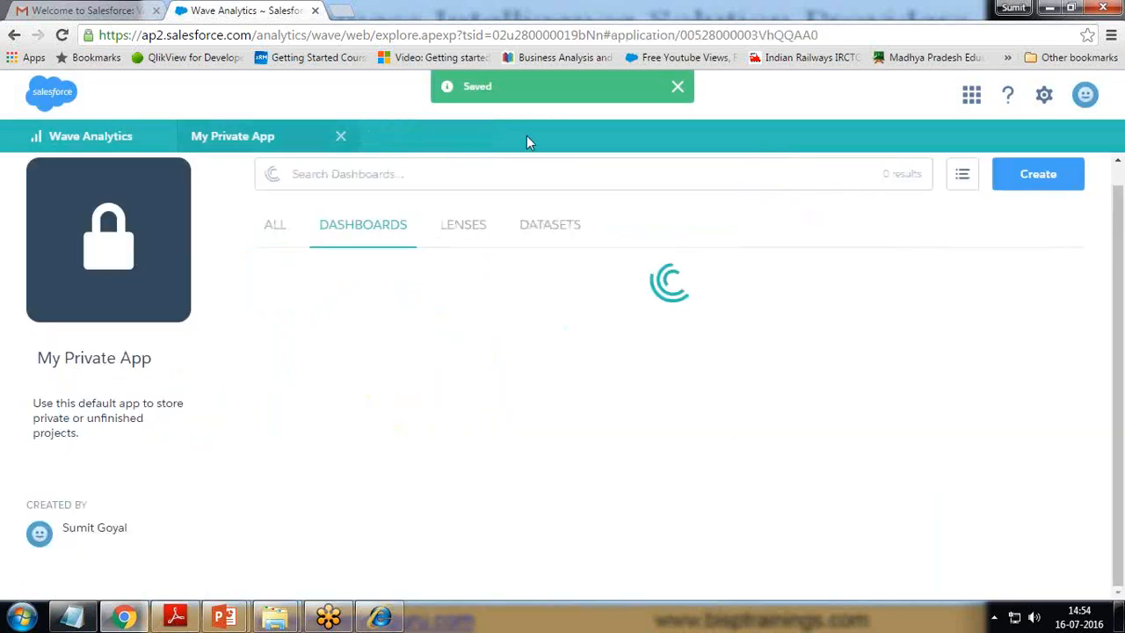
{"action": "left_click", "coordinate": [342, 136]}
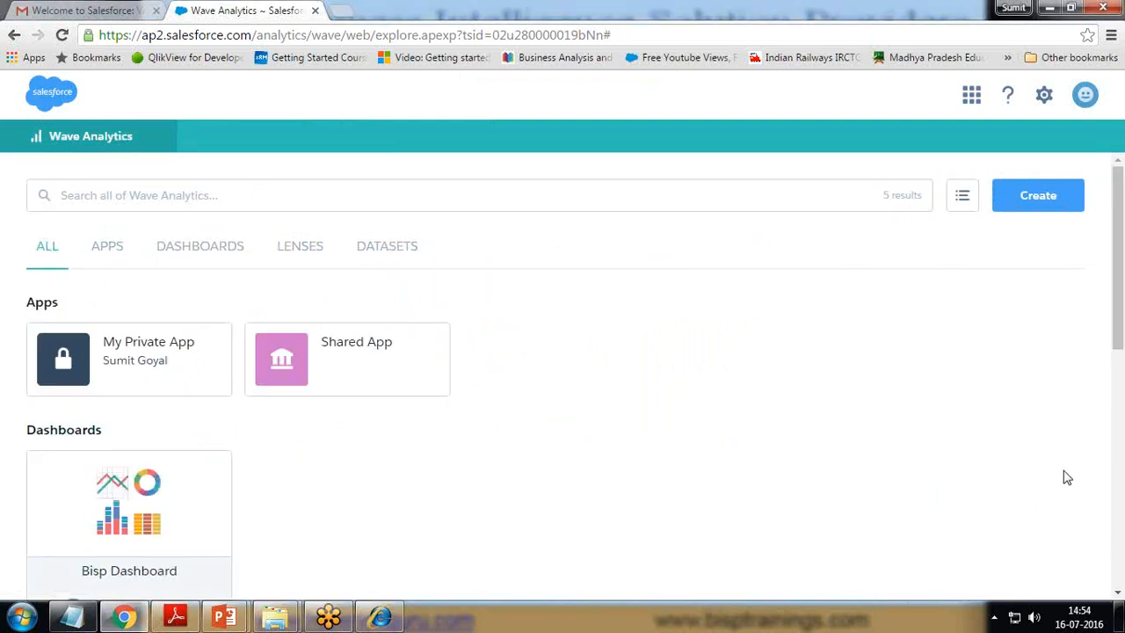
{"action": "scroll", "coordinate": [693, 430], "scroll_direction": "down", "scroll_amount": 5}
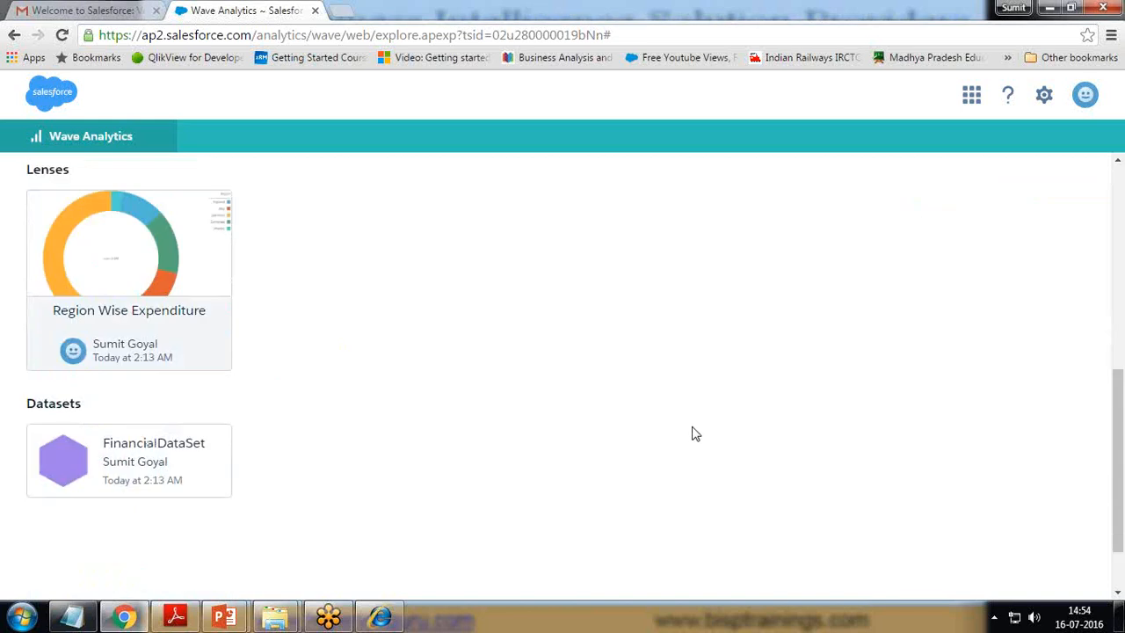
{"action": "scroll", "coordinate": [694, 430], "scroll_direction": "up", "scroll_amount": 5}
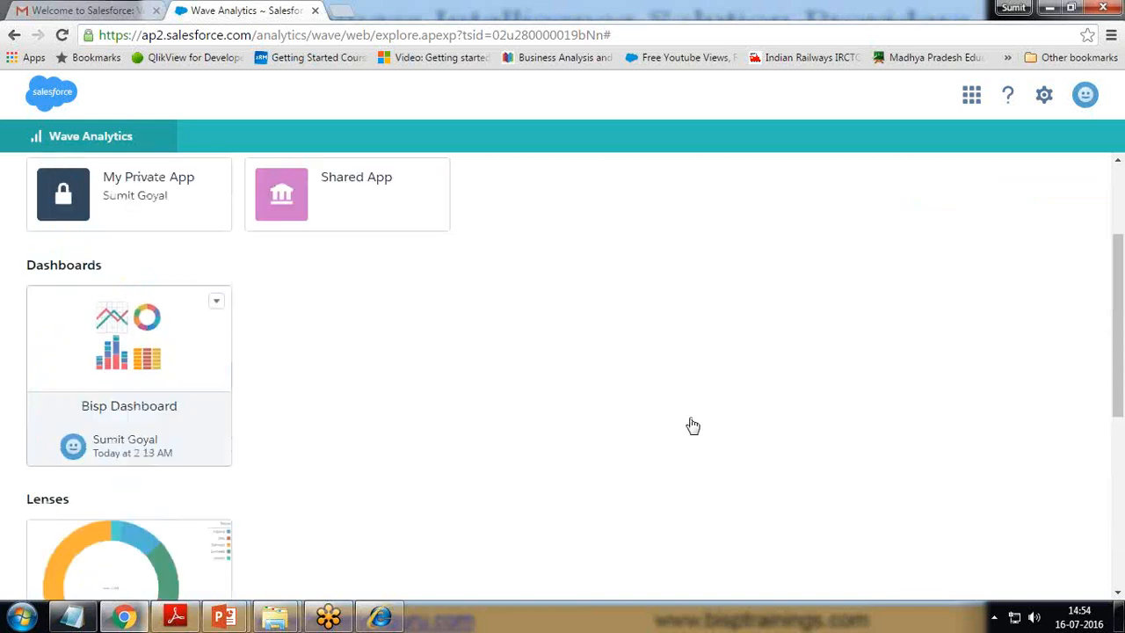
{"action": "scroll", "coordinate": [160, 431], "scroll_direction": "down", "scroll_amount": 4}
{"action": "scroll", "coordinate": [138, 410], "scroll_direction": "up", "scroll_amount": 5}
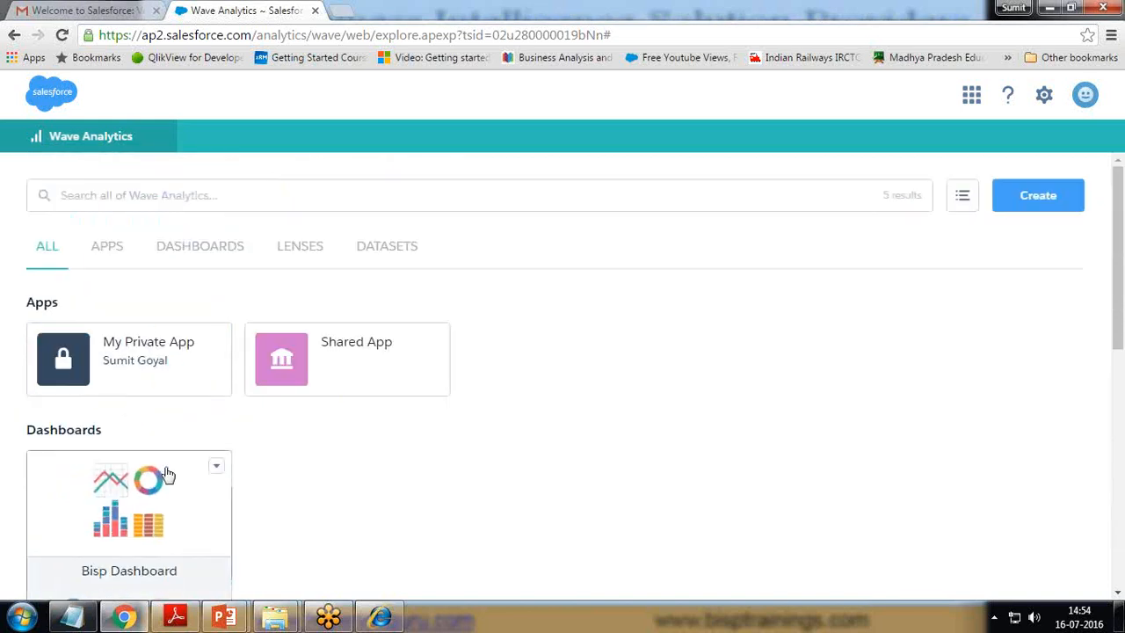
{"action": "left_click", "coordinate": [213, 467]}
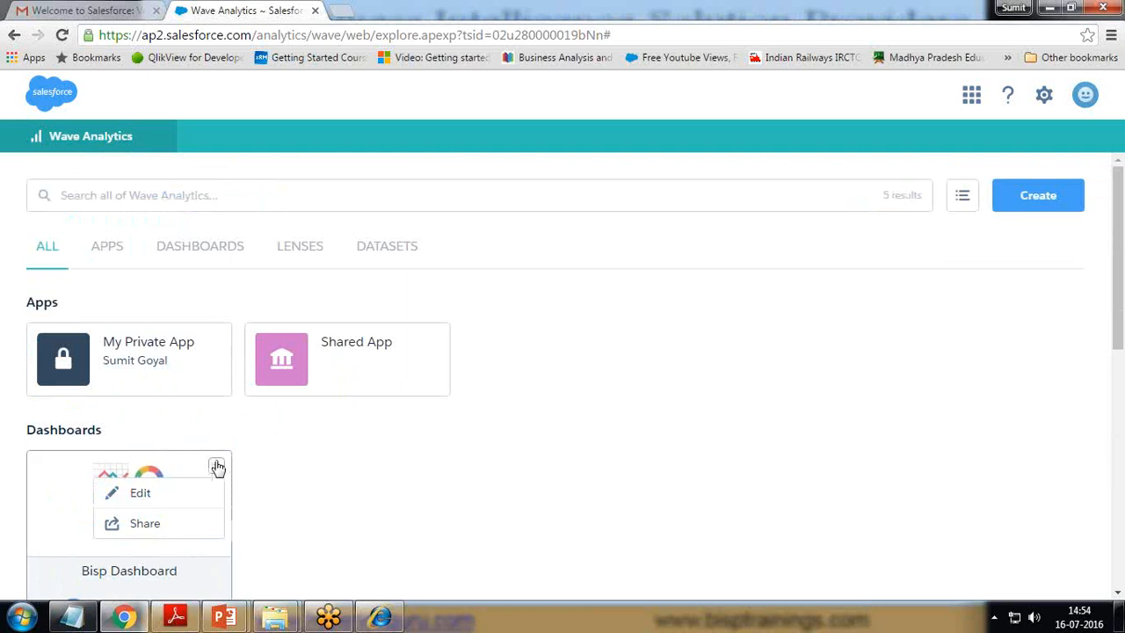
{"action": "left_click", "coordinate": [143, 525]}
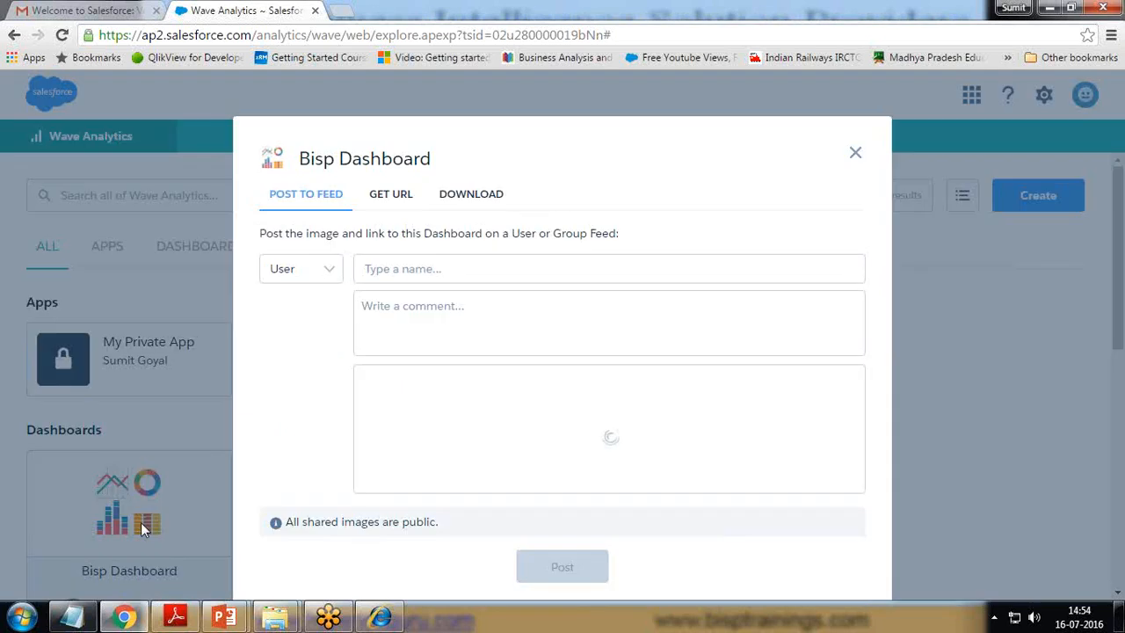
Step: Copy the Bisp Dashboard link from GET URL and load it in a new browser tab
{"action": "left_click", "coordinate": [327, 270]}
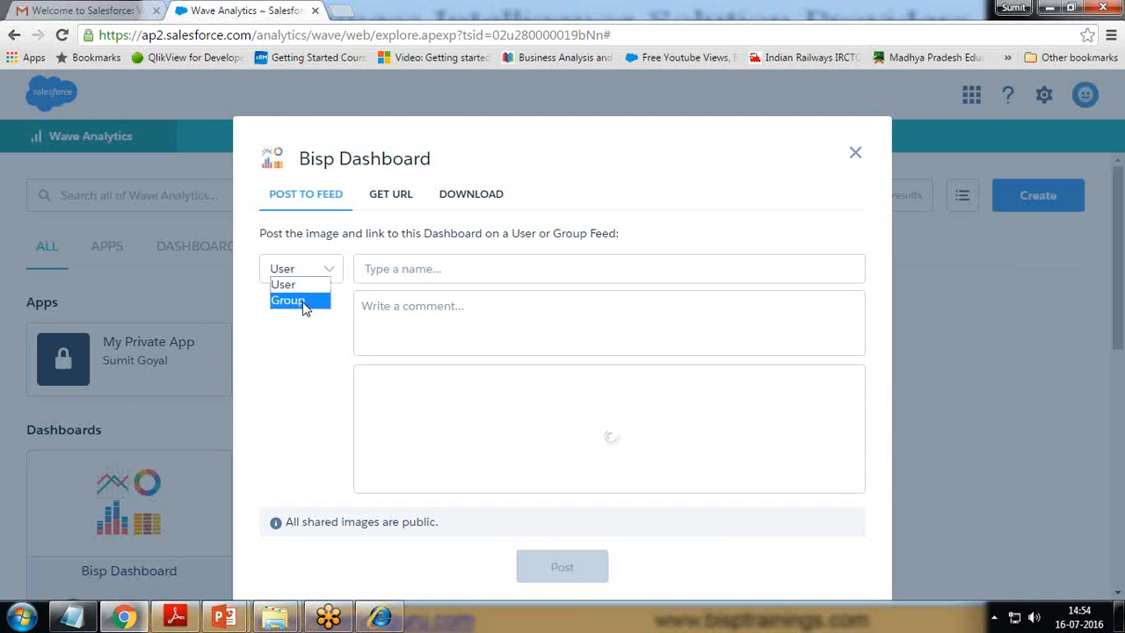
{"action": "left_click", "coordinate": [406, 195]}
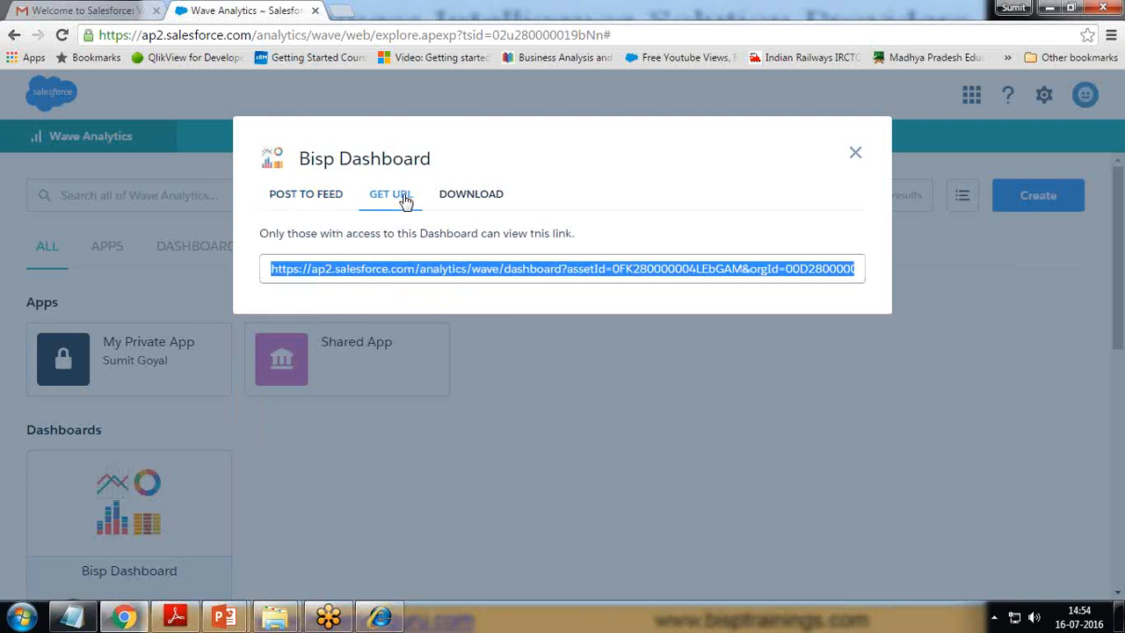
{"action": "right_click", "coordinate": [365, 275]}
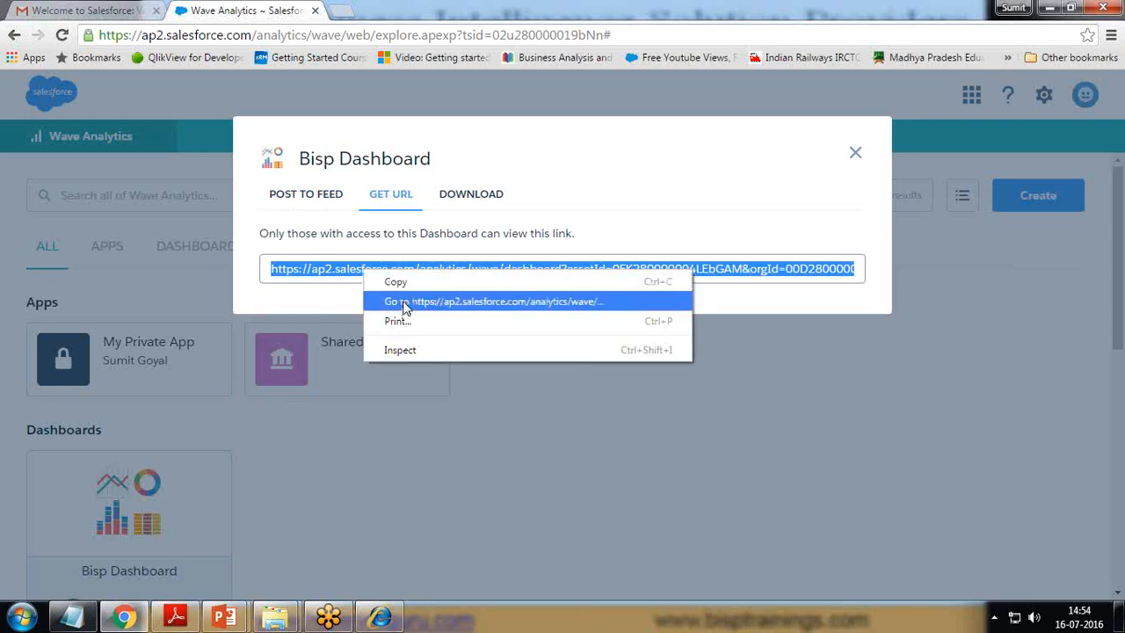
{"action": "left_click", "coordinate": [397, 282]}
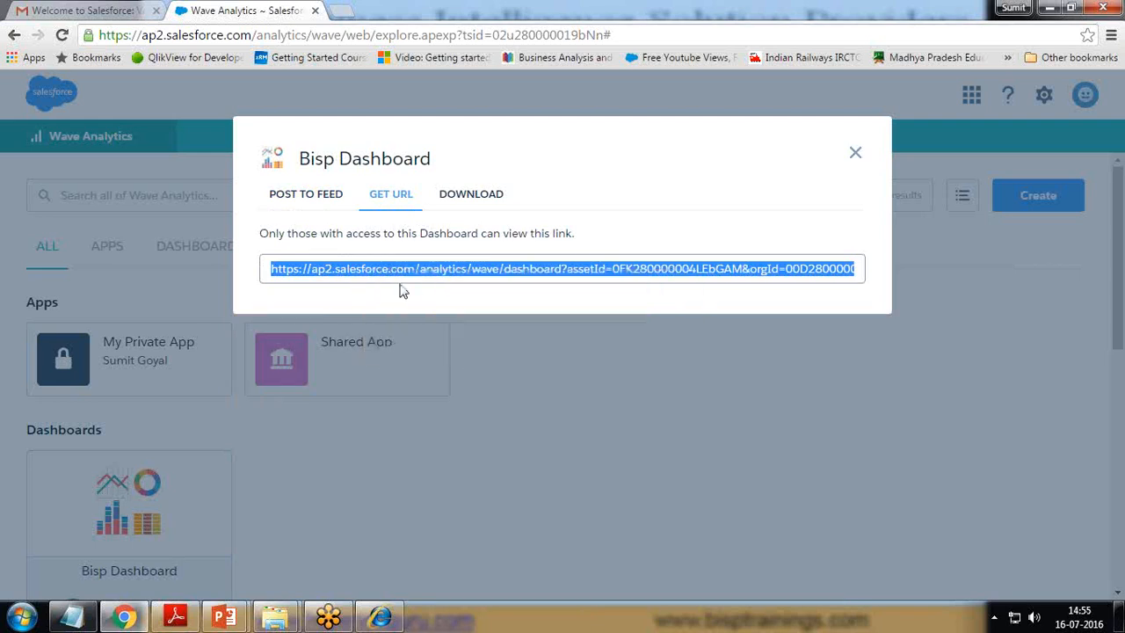
{"action": "left_click", "coordinate": [350, 11]}
{"action": "right_click", "coordinate": [336, 35]}
{"action": "left_click", "coordinate": [377, 136]}
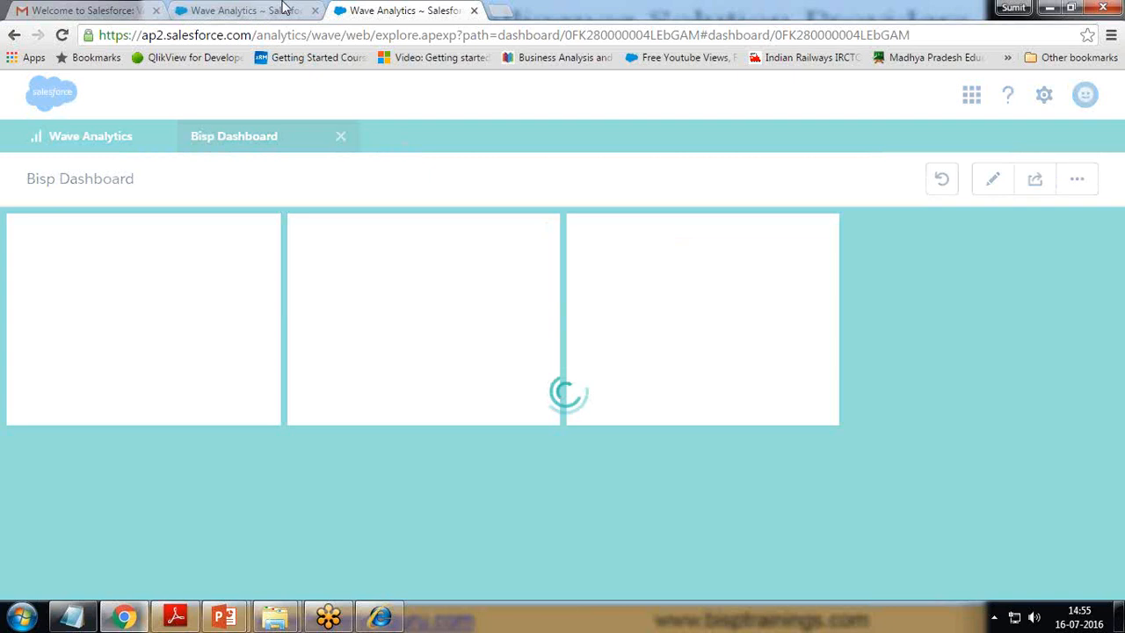
Step: Back in the sharing window, review DOWNLOAD and GET URL, then return to POST TO FEED
{"action": "left_click", "coordinate": [283, 9]}
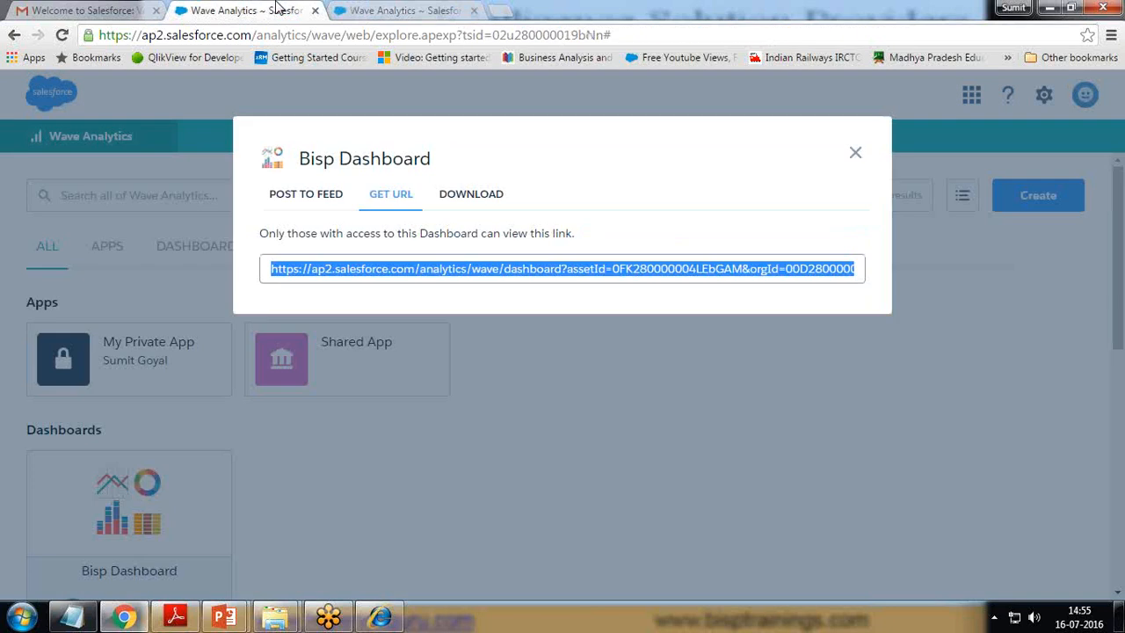
{"action": "left_click", "coordinate": [471, 197]}
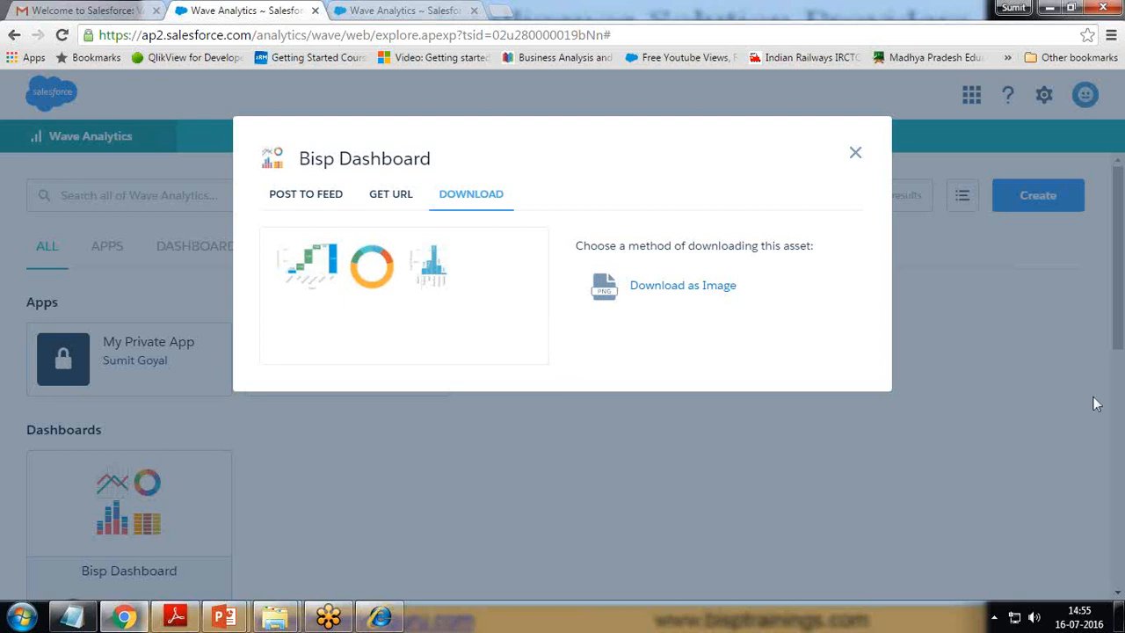
{"action": "left_click", "coordinate": [390, 195]}
{"action": "left_click", "coordinate": [307, 196]}
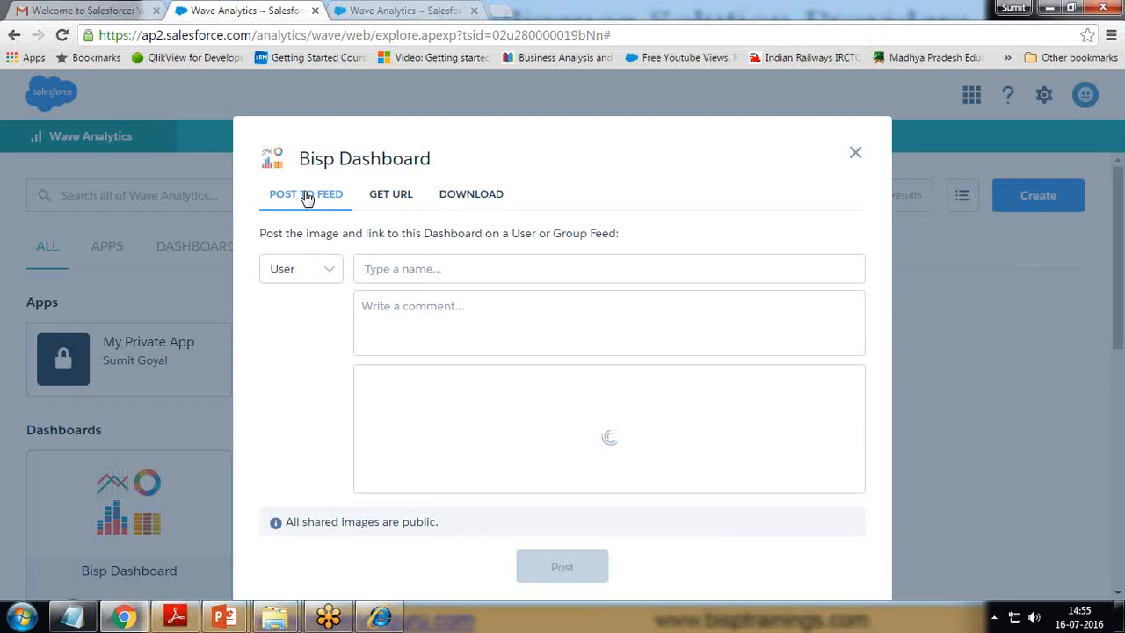